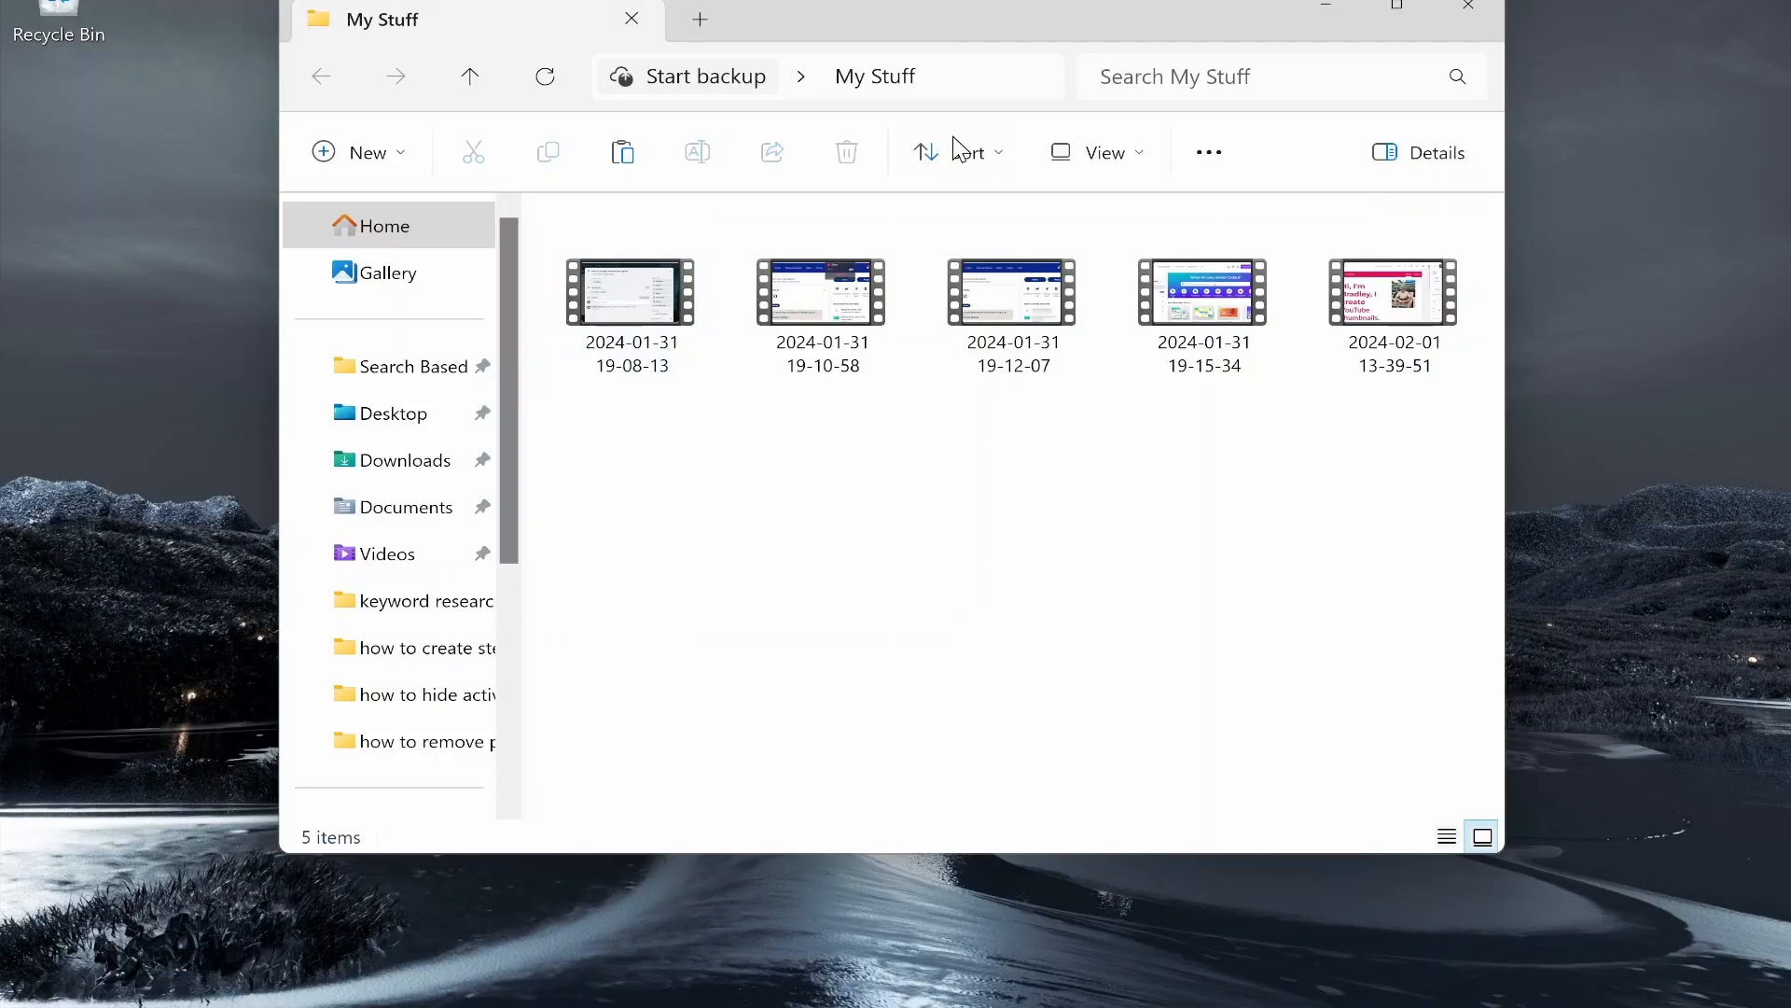
Step: Close the My Stuff window and reopen it from the desktop
drag(691, 512, 1356, 525)
click(1467, 18)
double_click(638, 279)
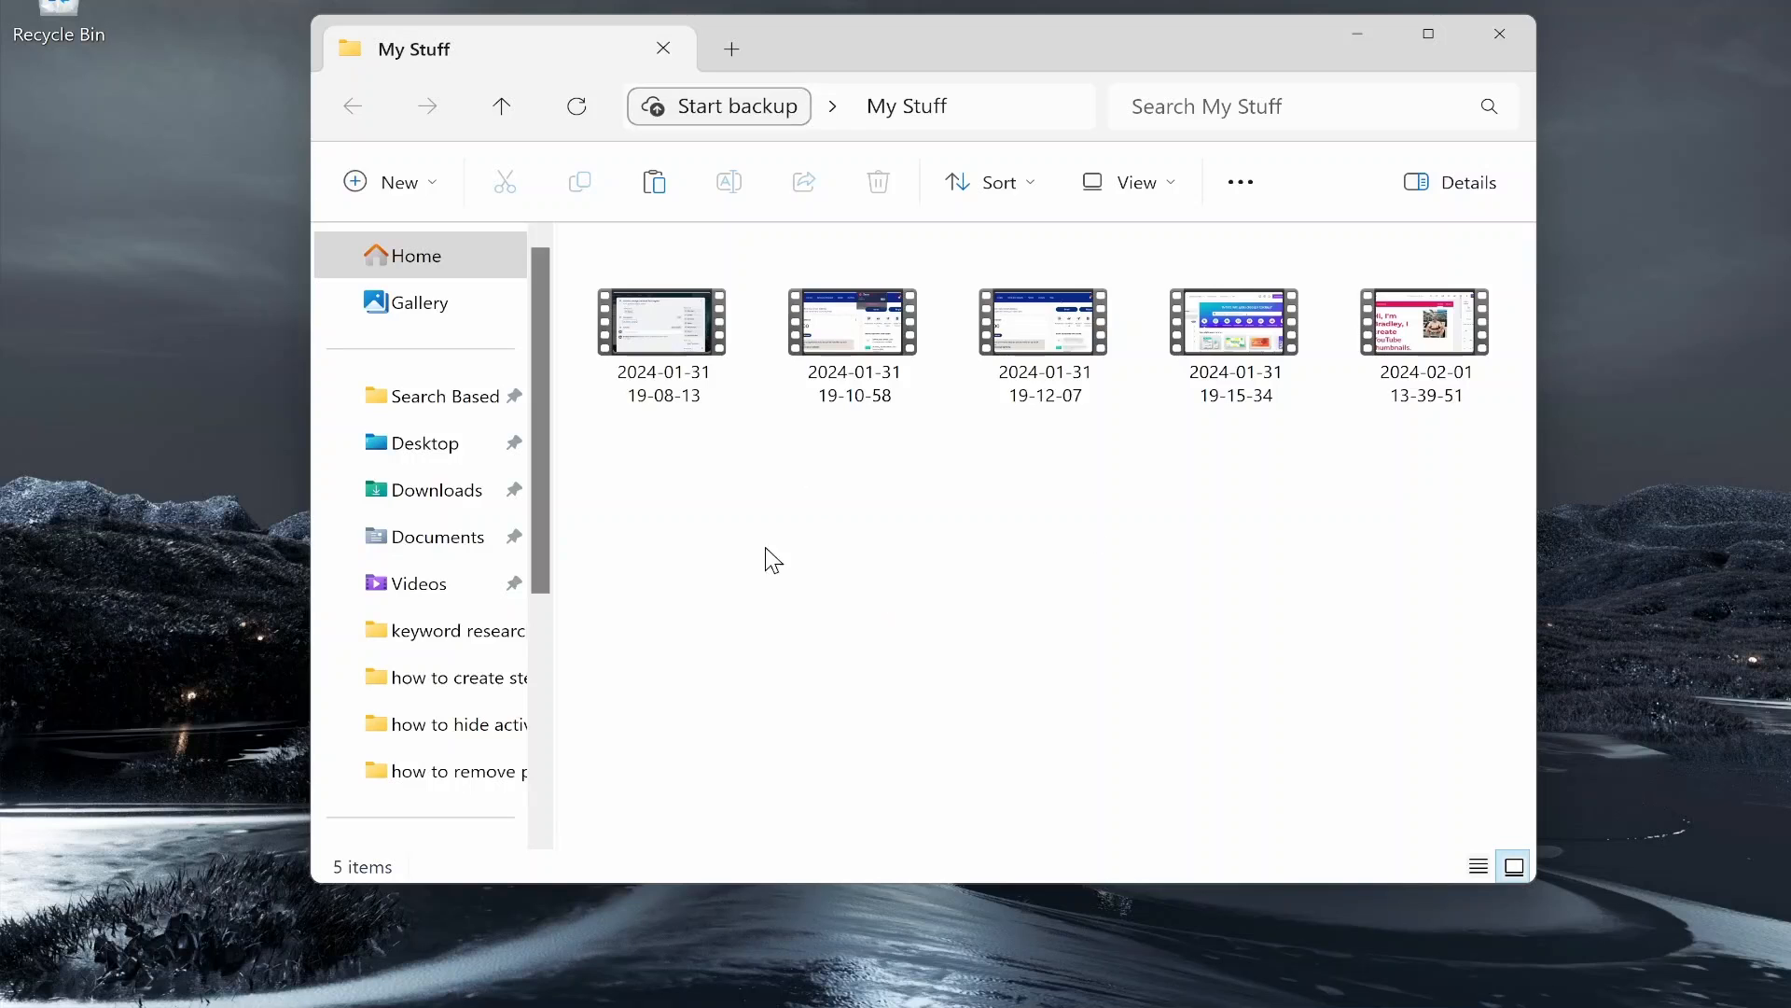
Step: Create a new text document named Lock in My Stuff
right_click(831, 504)
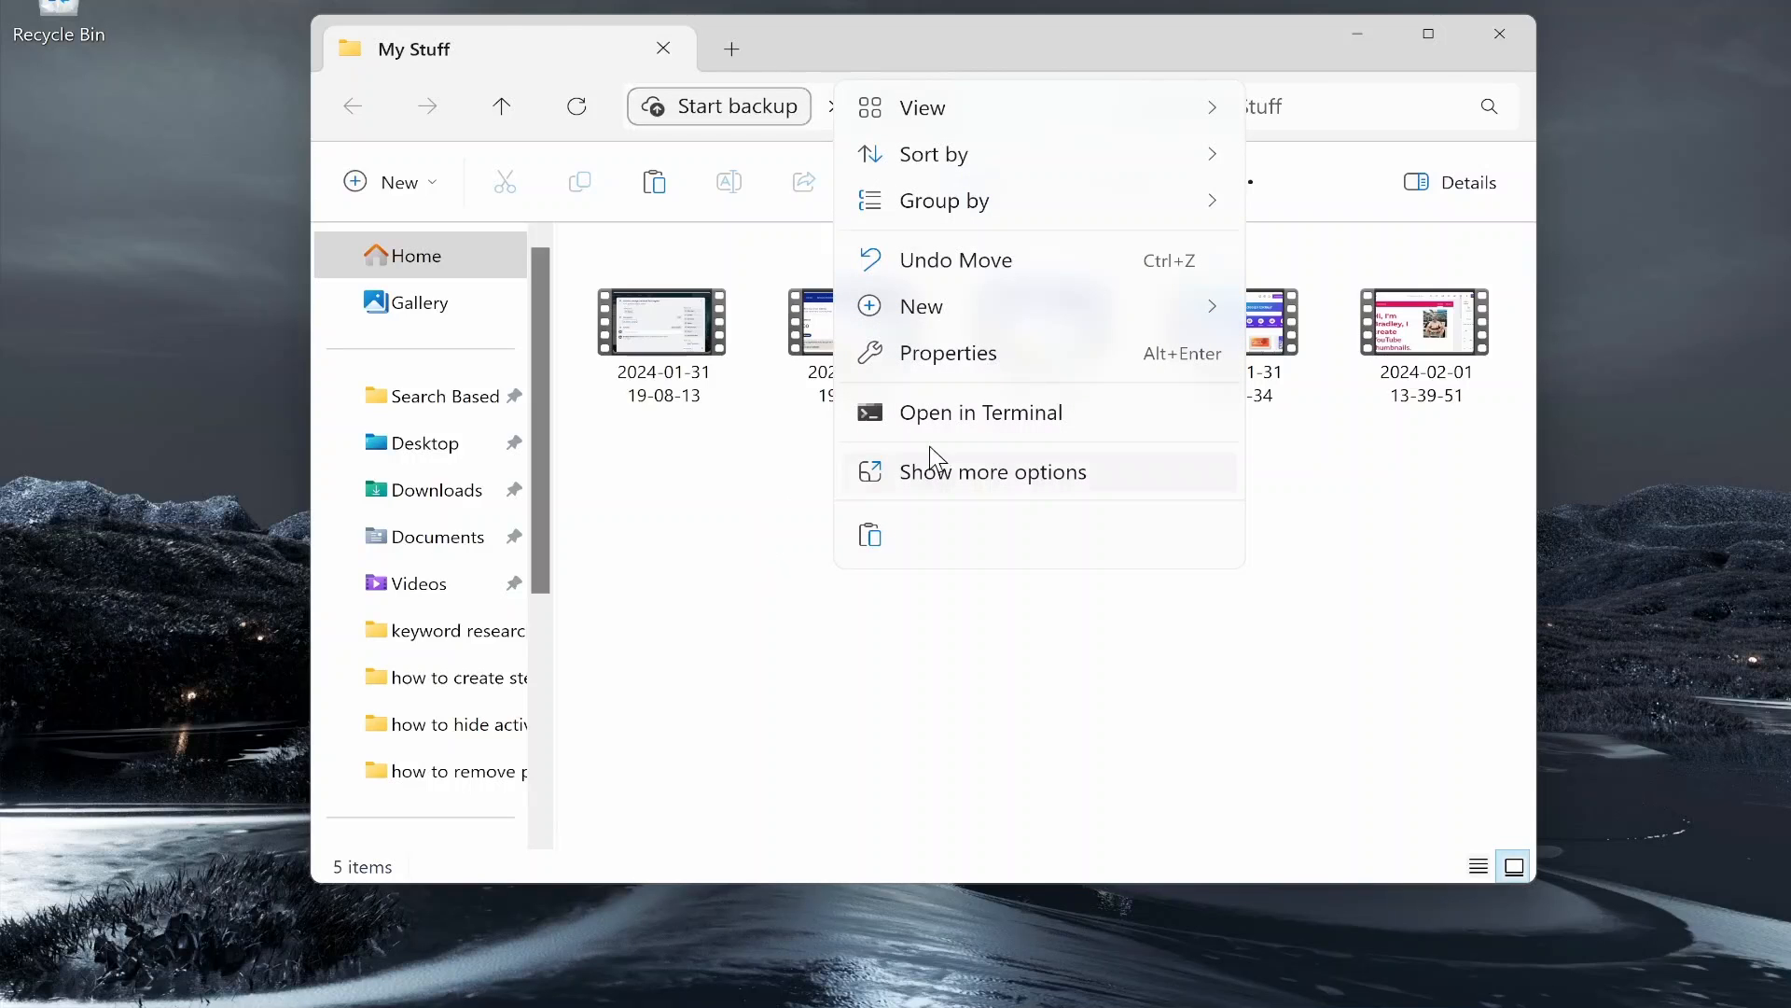
mouse_move(975, 317)
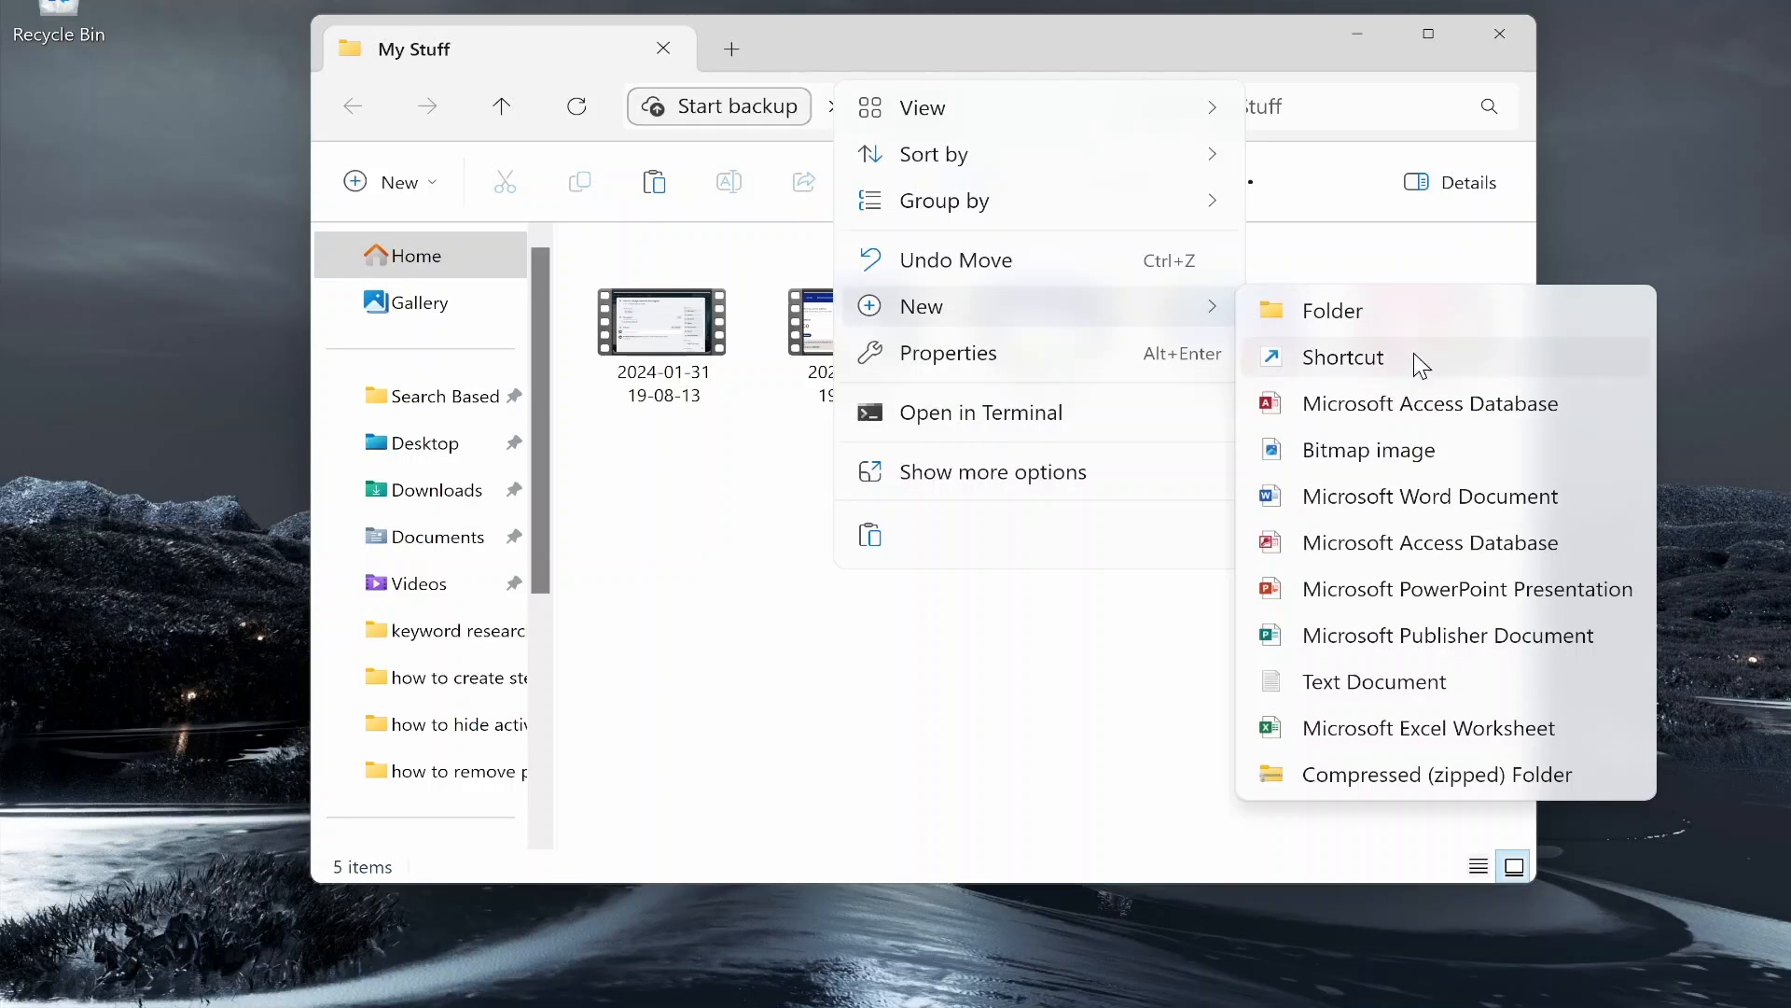
click(1396, 688)
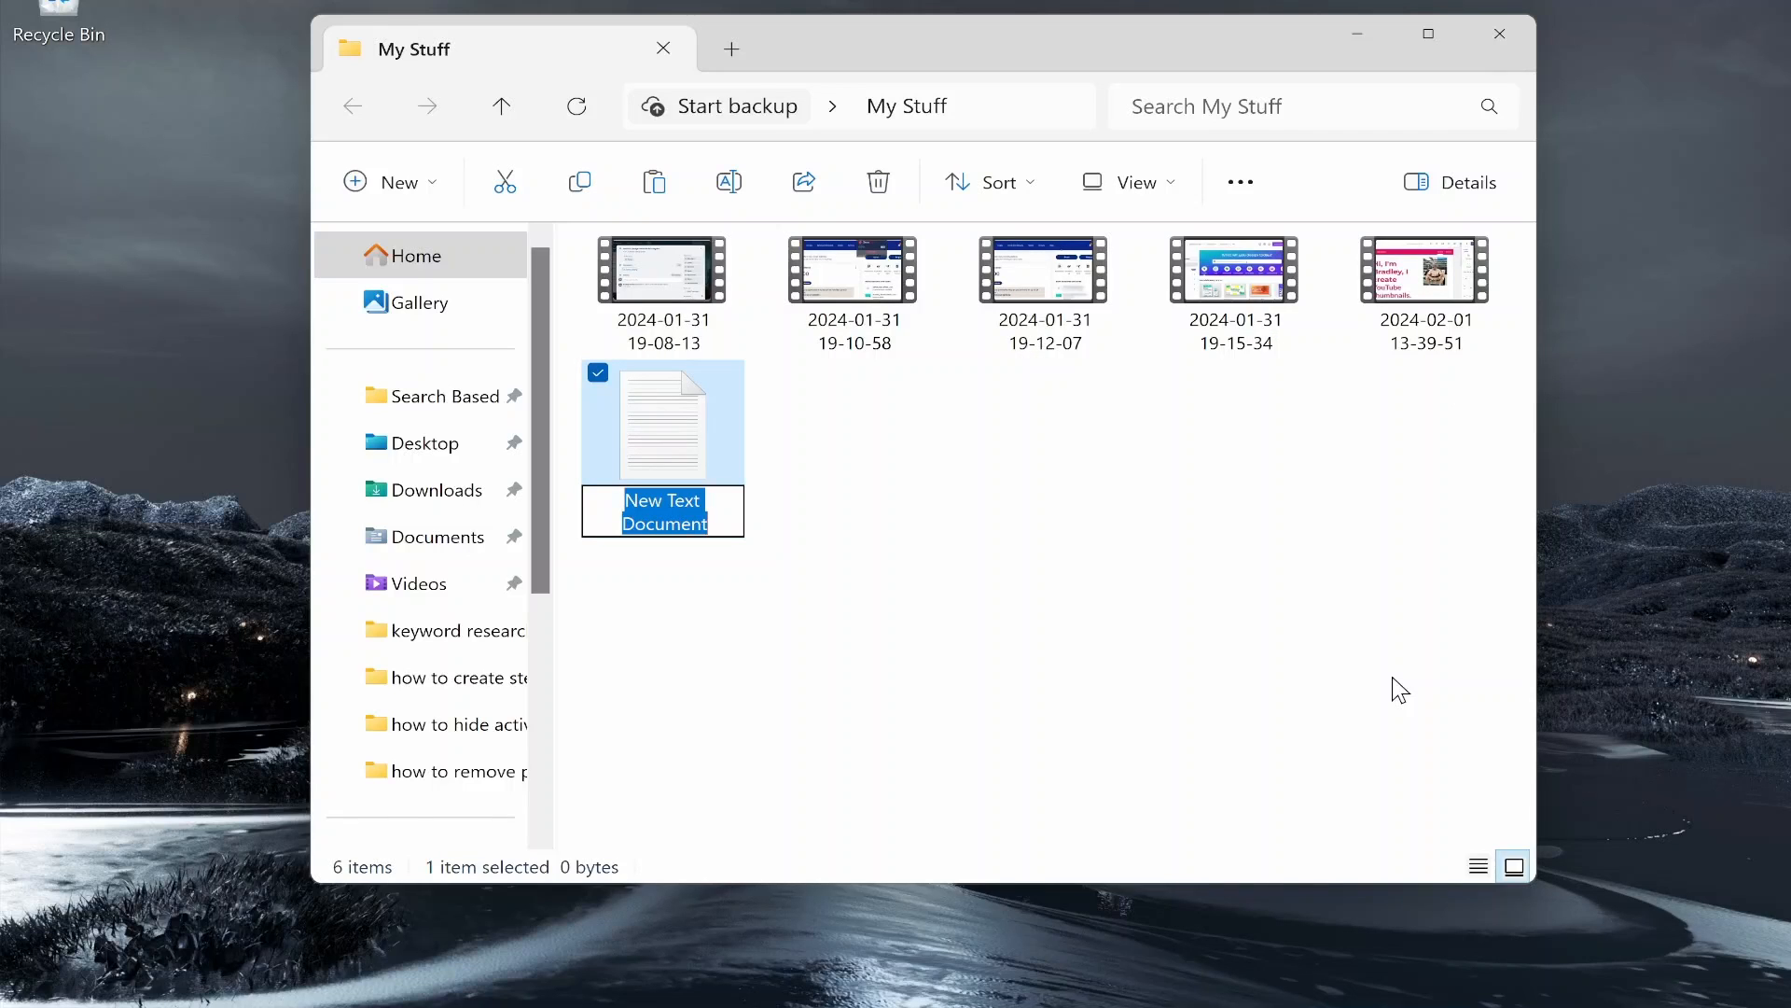
text(Lock)
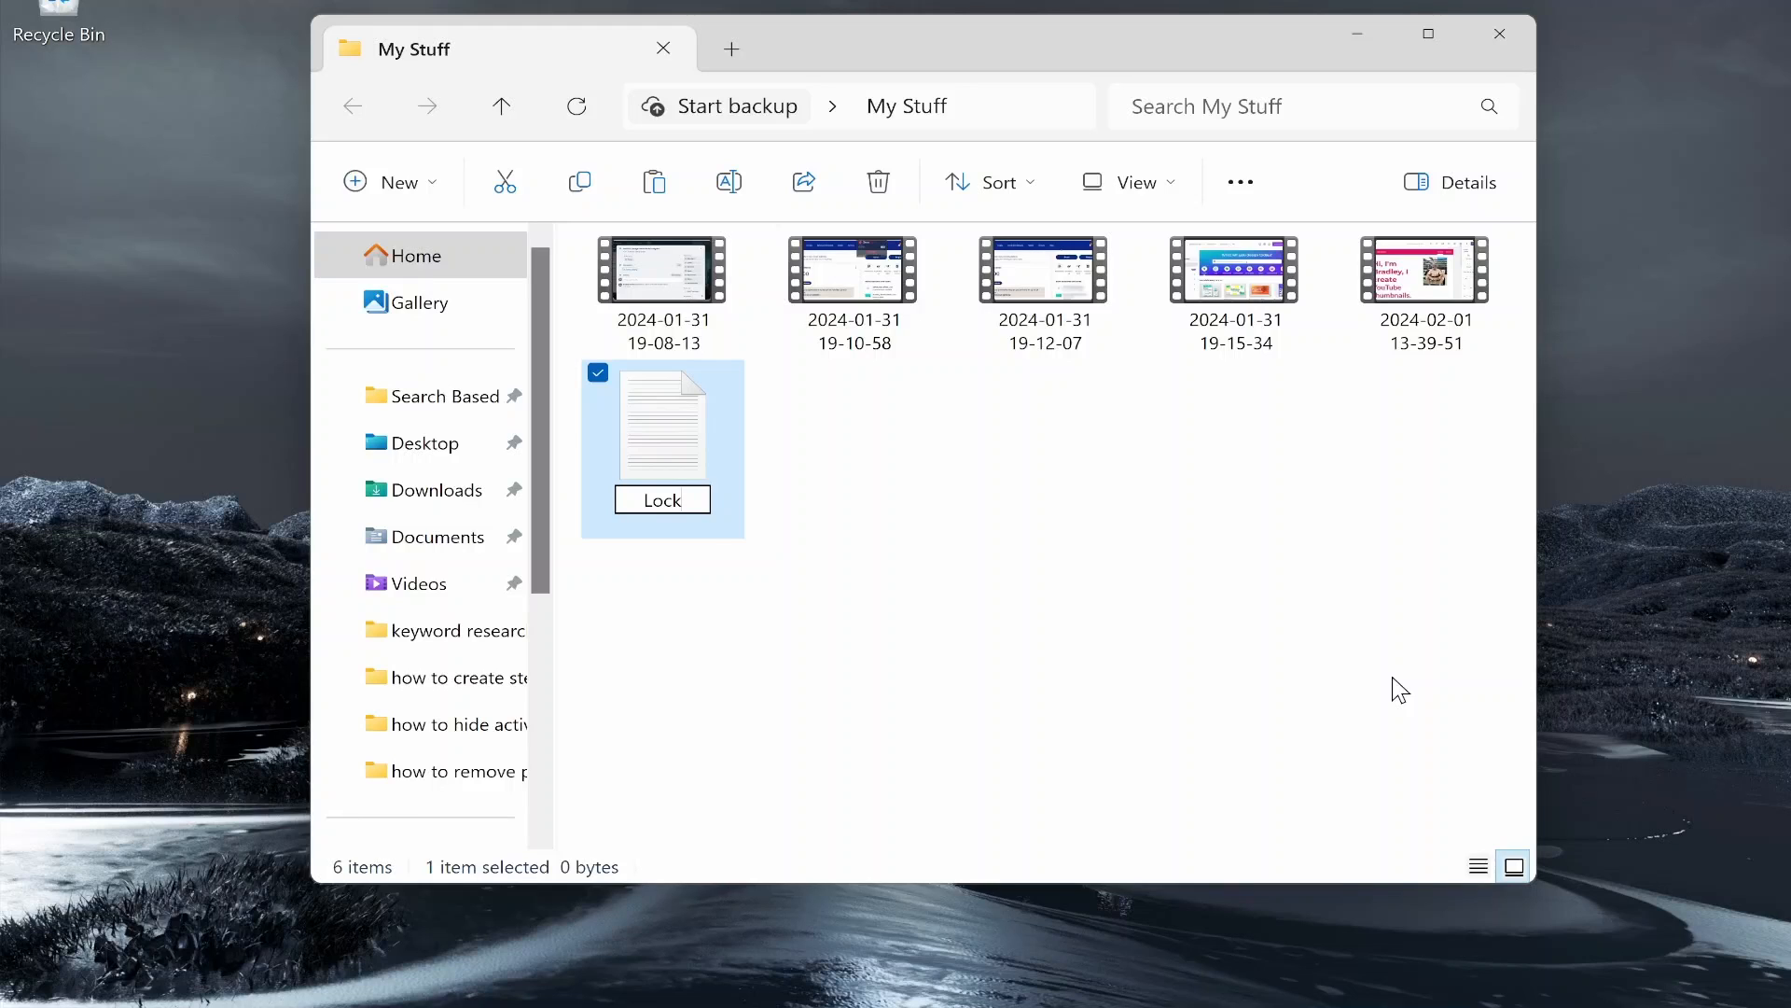
key(Return)
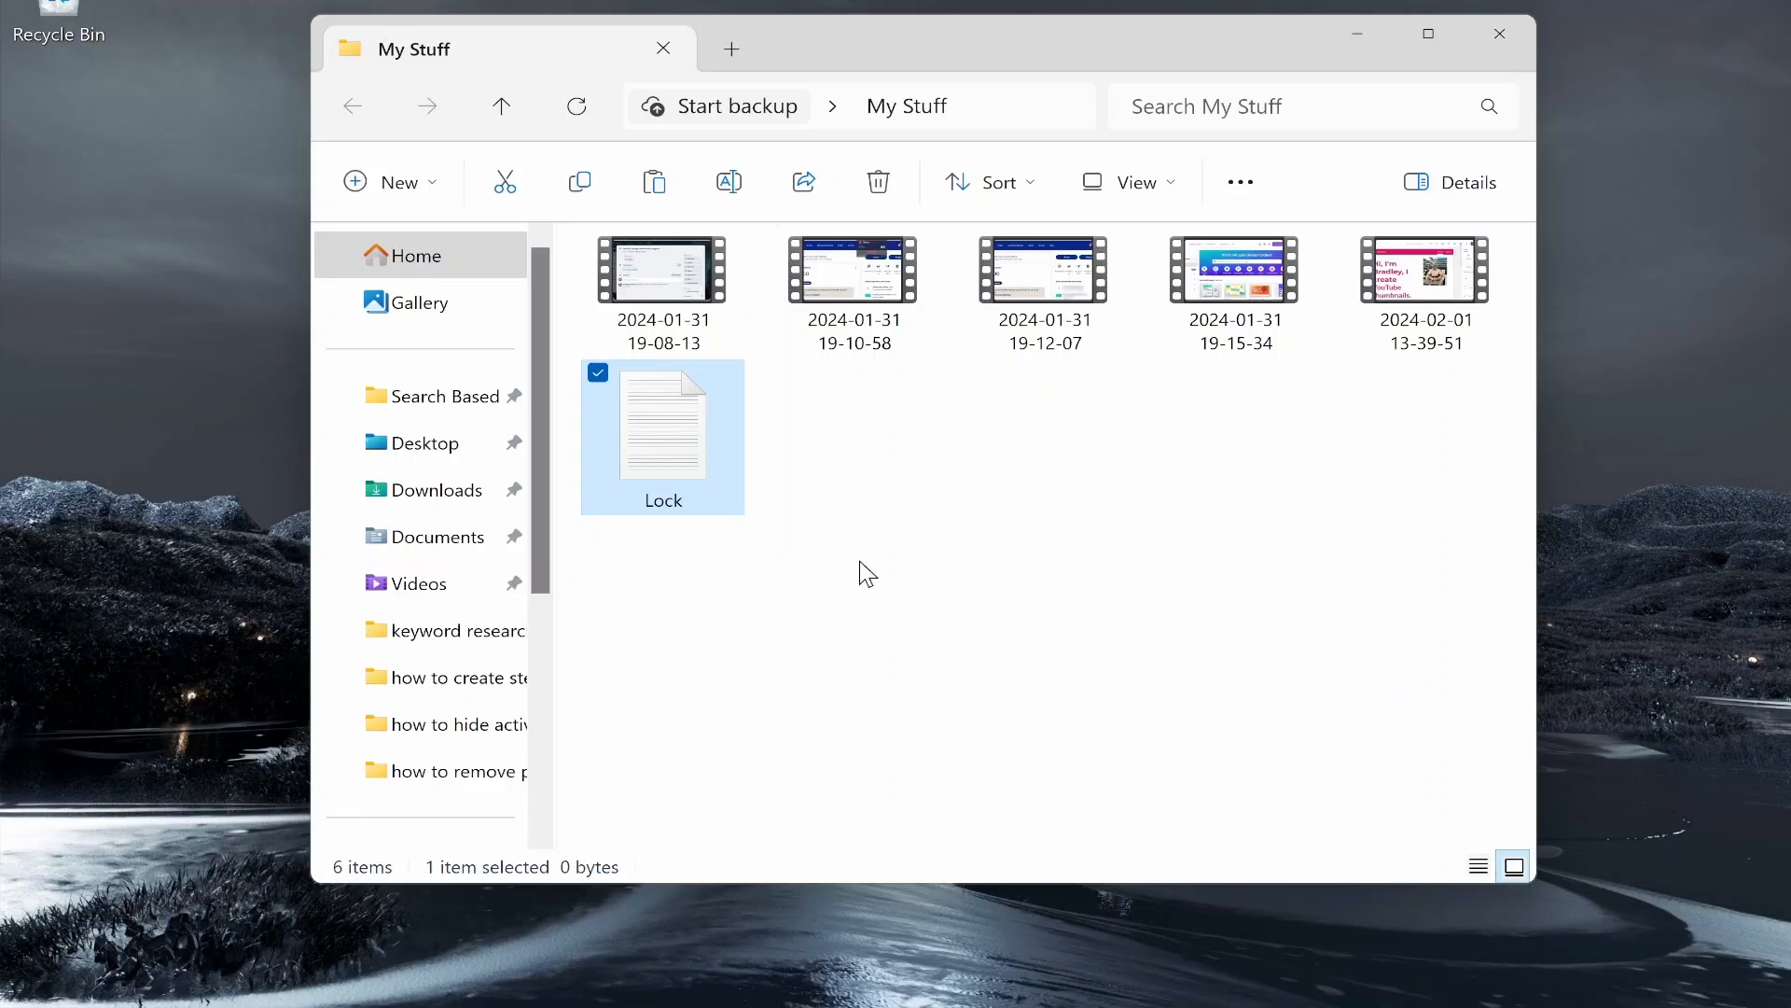
Step: Open Lock in Notepad and dismiss the auto-save tip
double_click(653, 433)
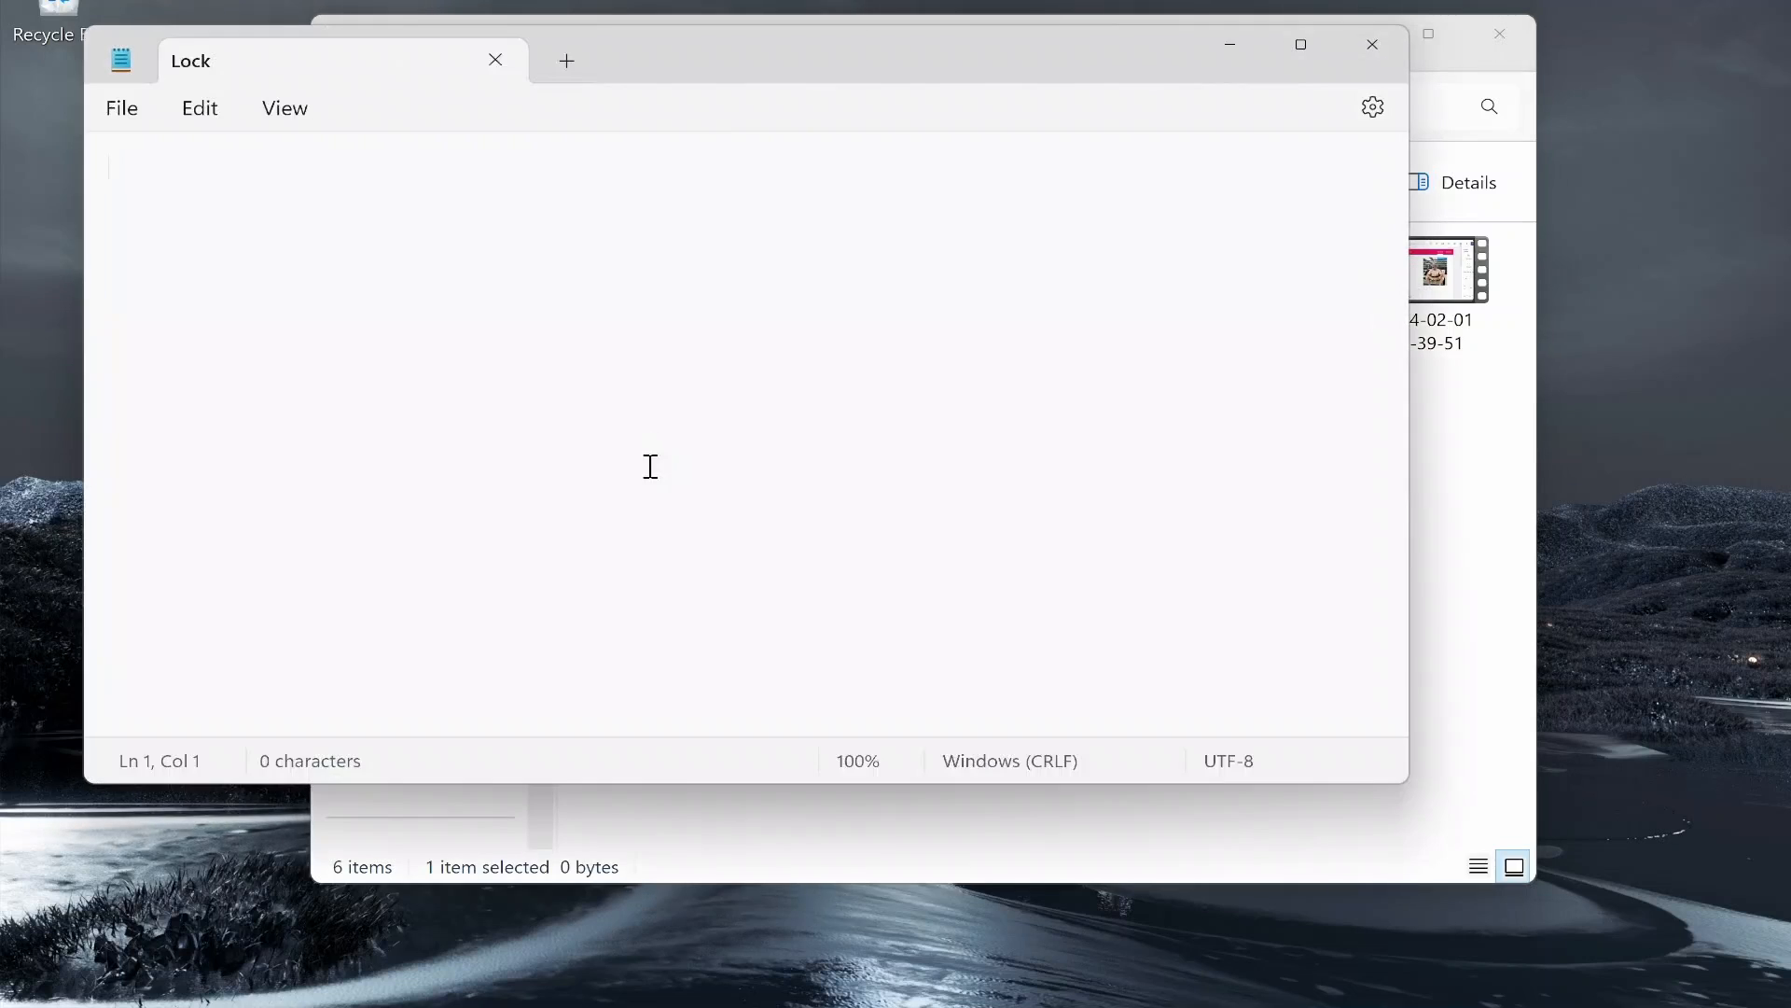
click(671, 245)
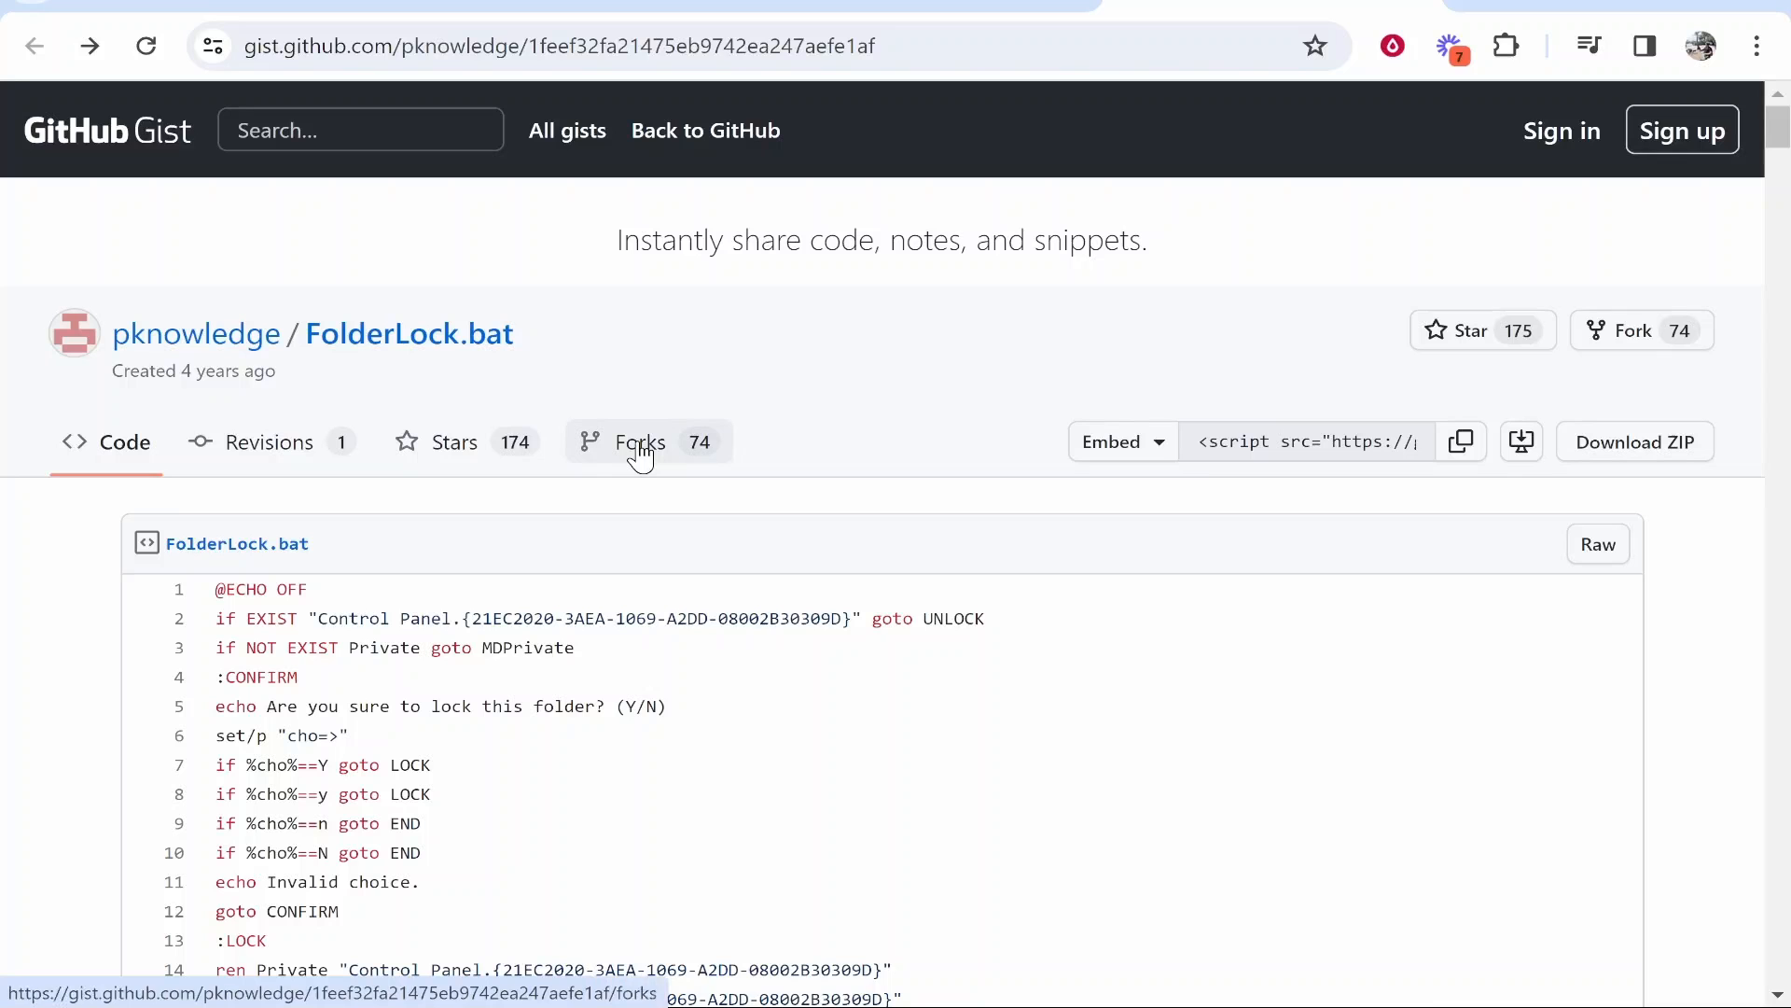
scroll(639, 457, down, 3)
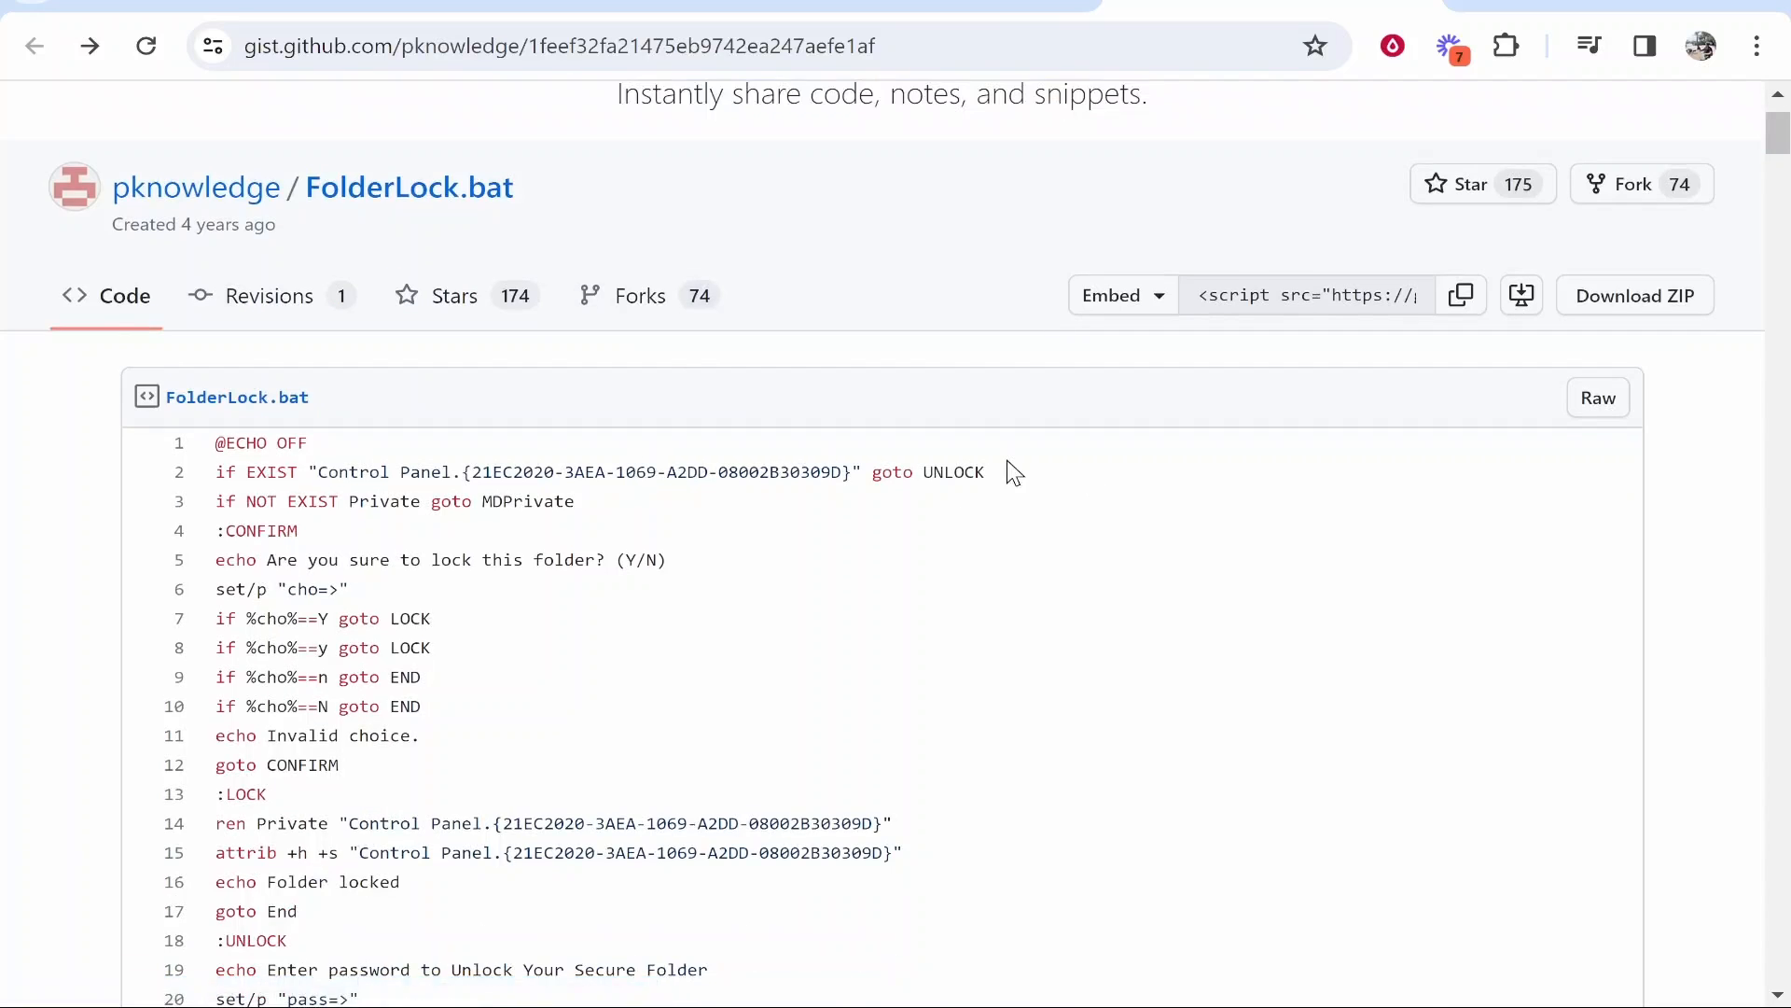
scroll(320, 373, up, 1)
scroll(664, 478, down, 3)
scroll(670, 485, down, 5)
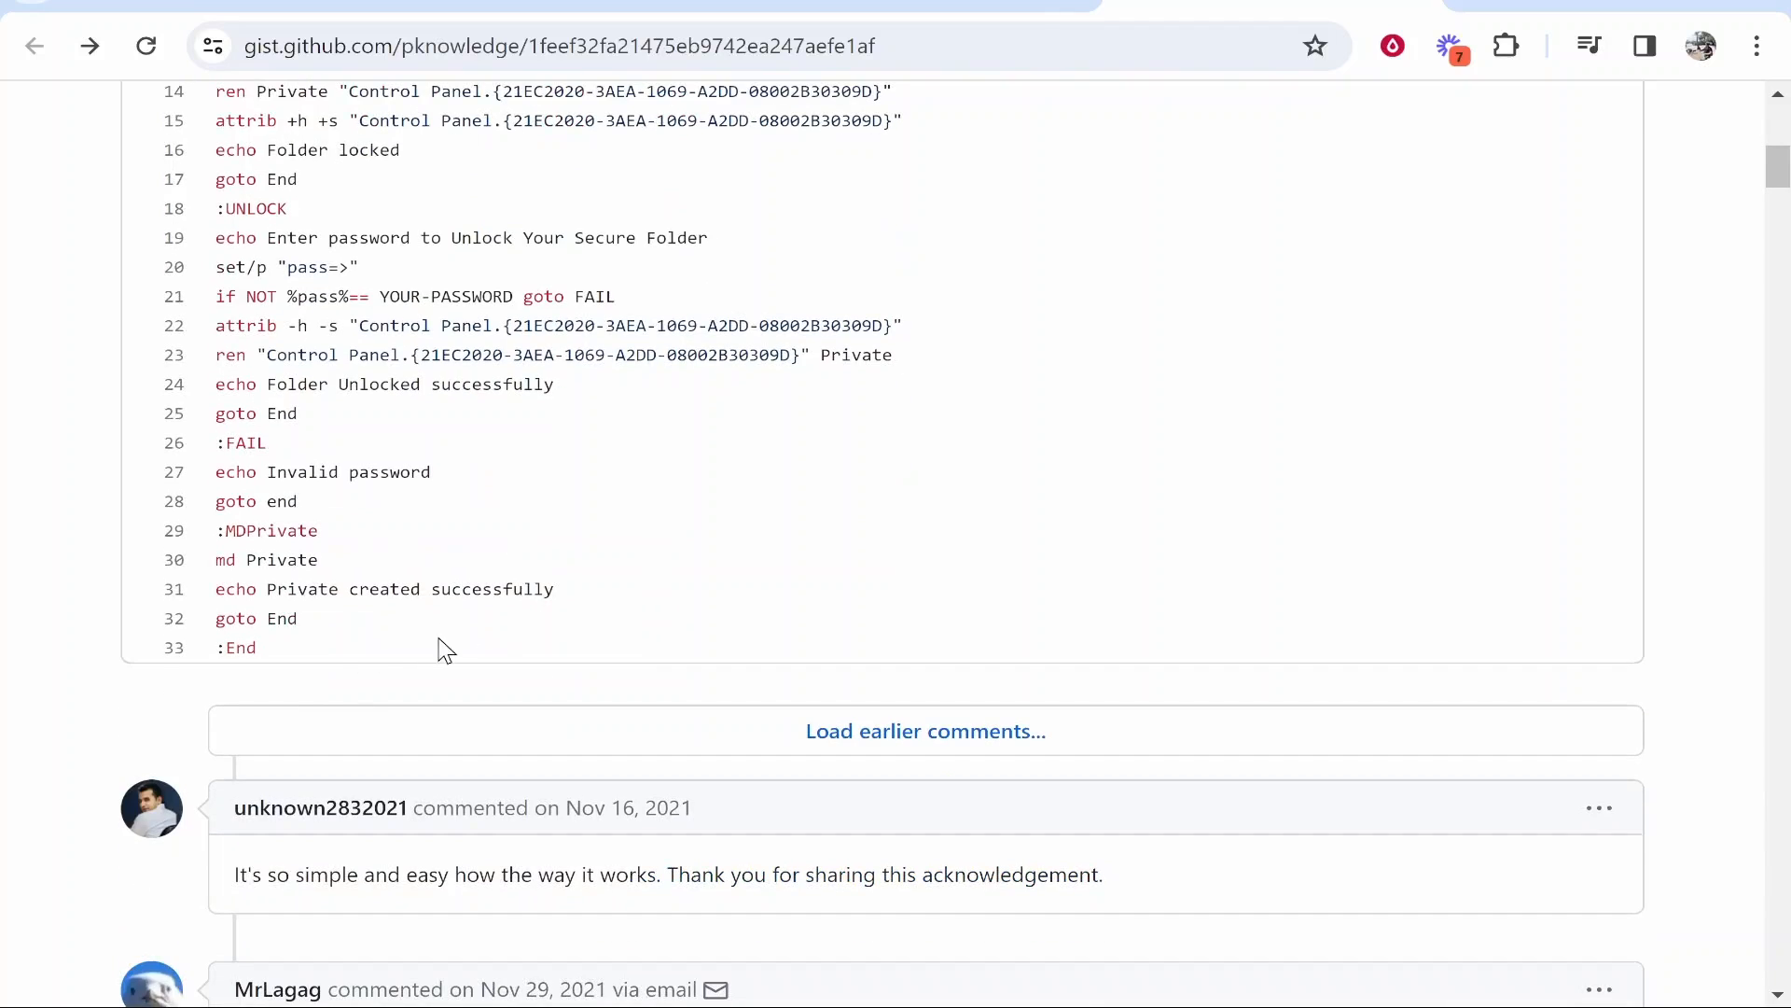
scroll(320, 647, up, 5)
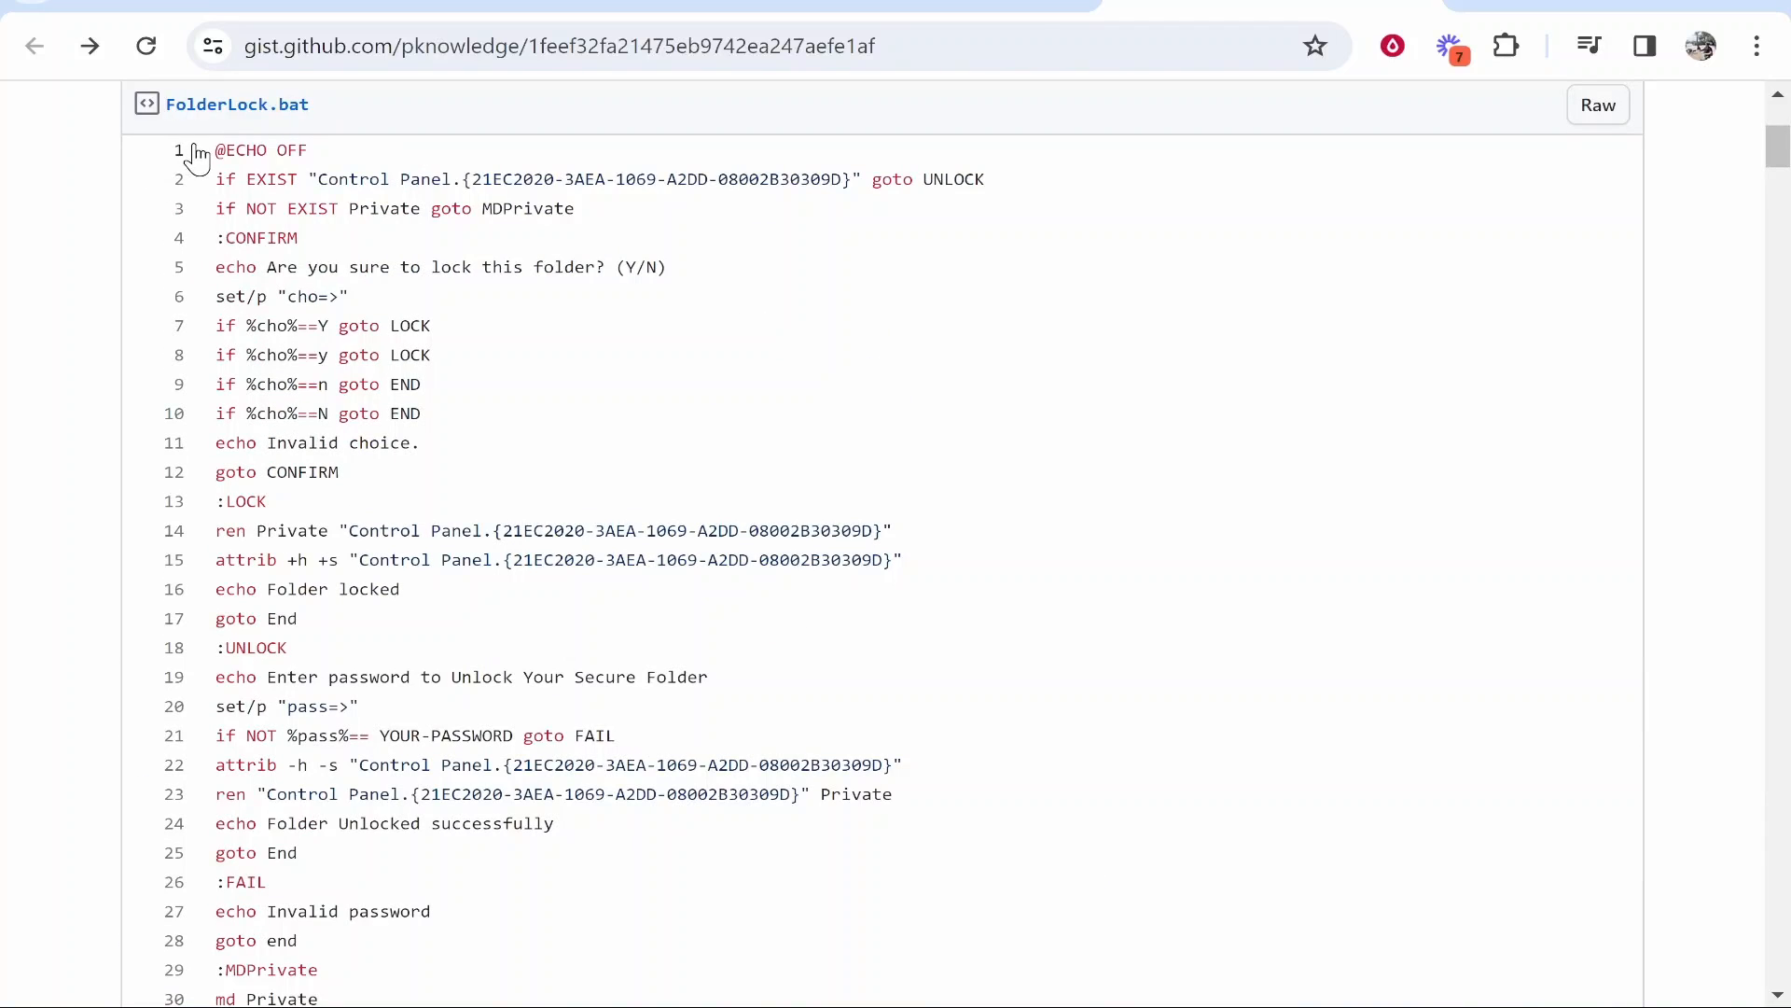
drag(217, 149, 280, 965)
scroll(285, 421, up, 6)
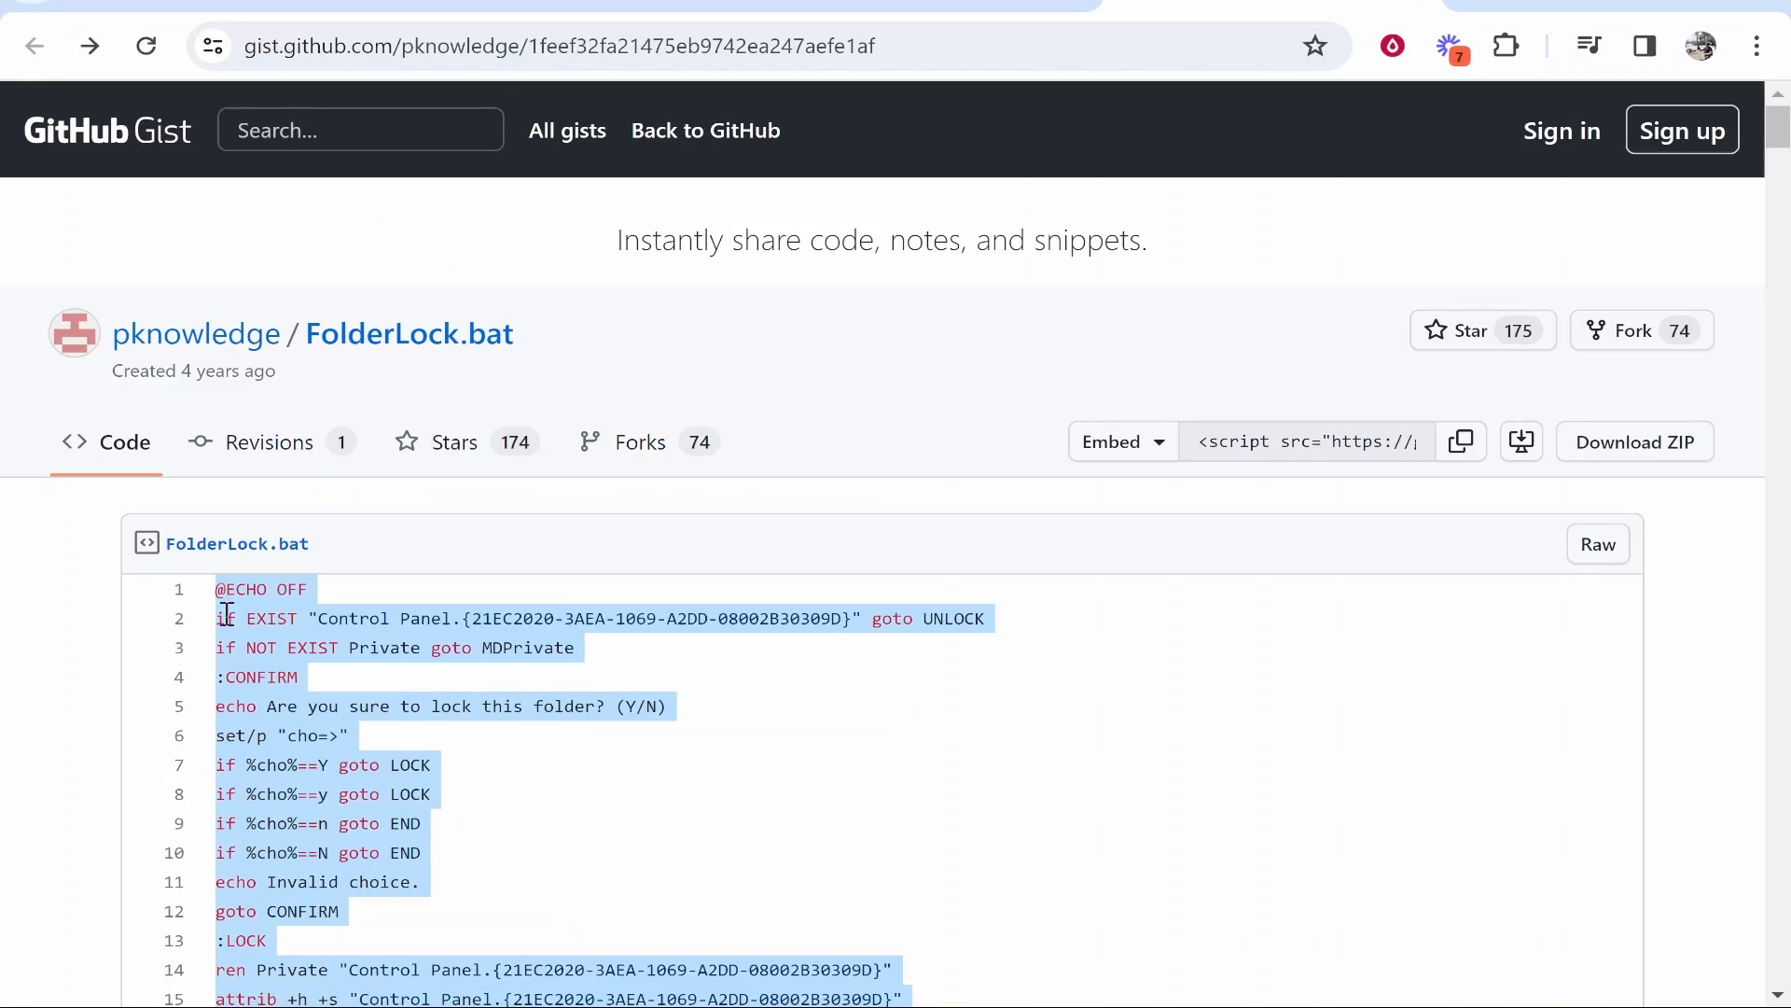
scroll(257, 616, down, 7)
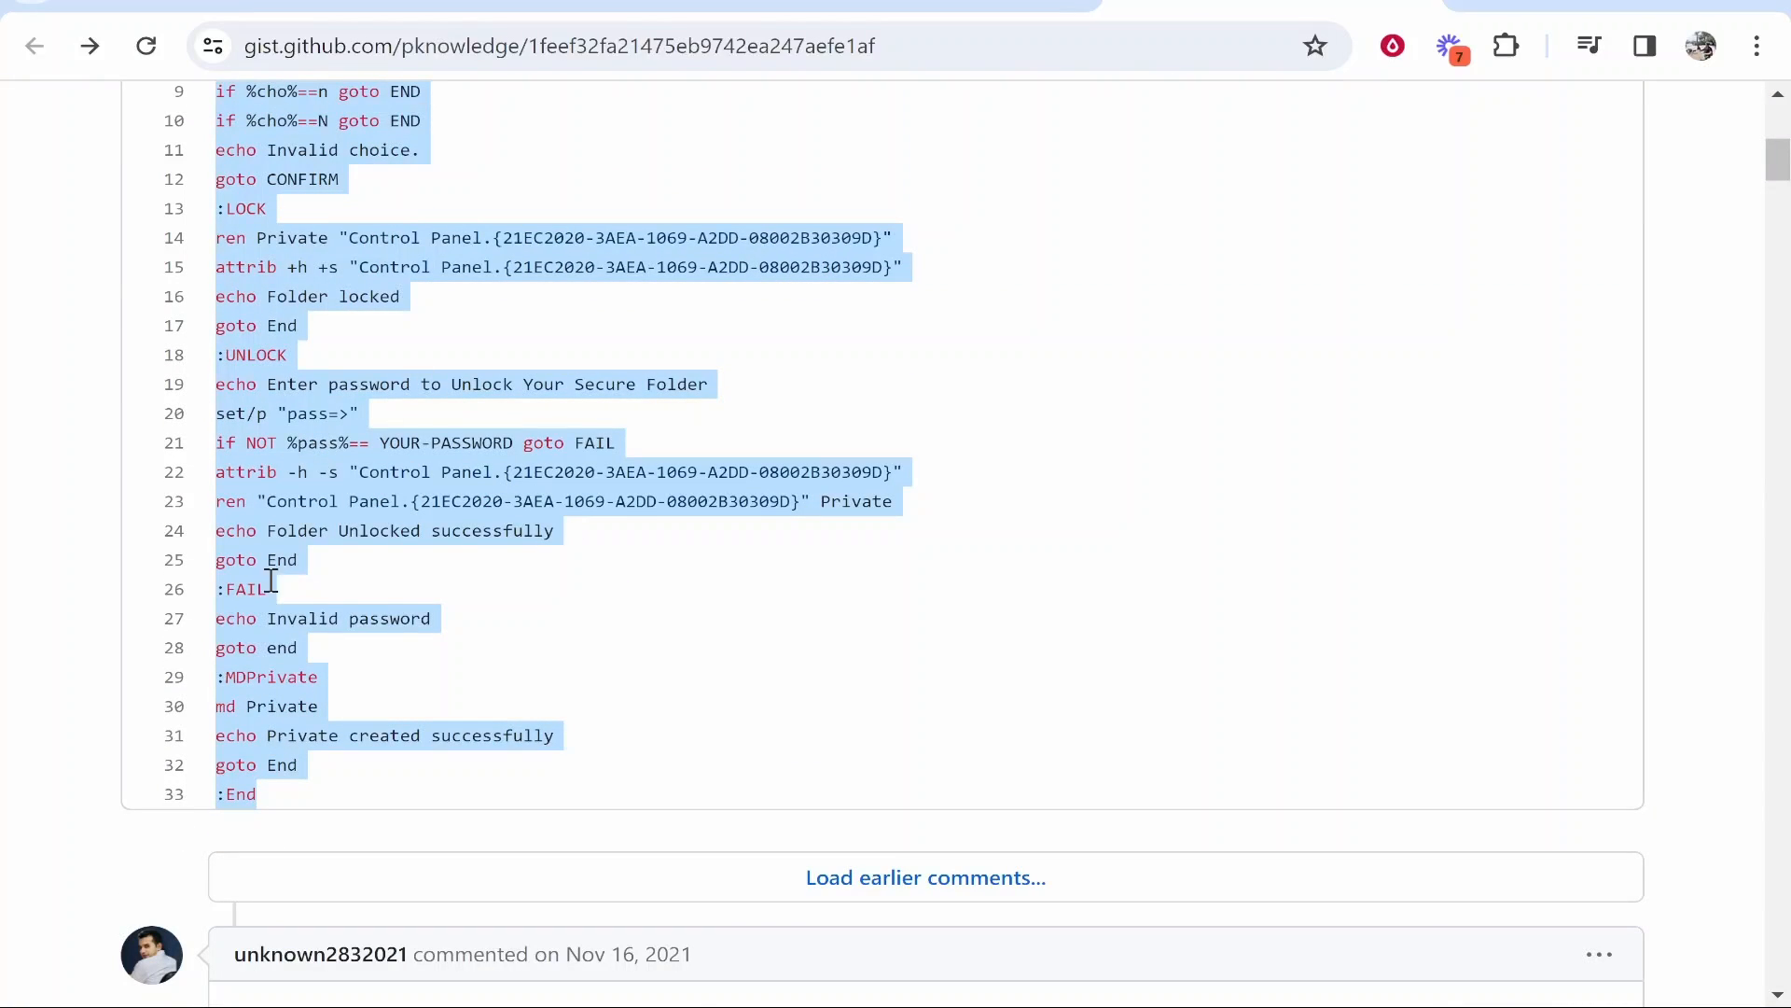
right_click(357, 493)
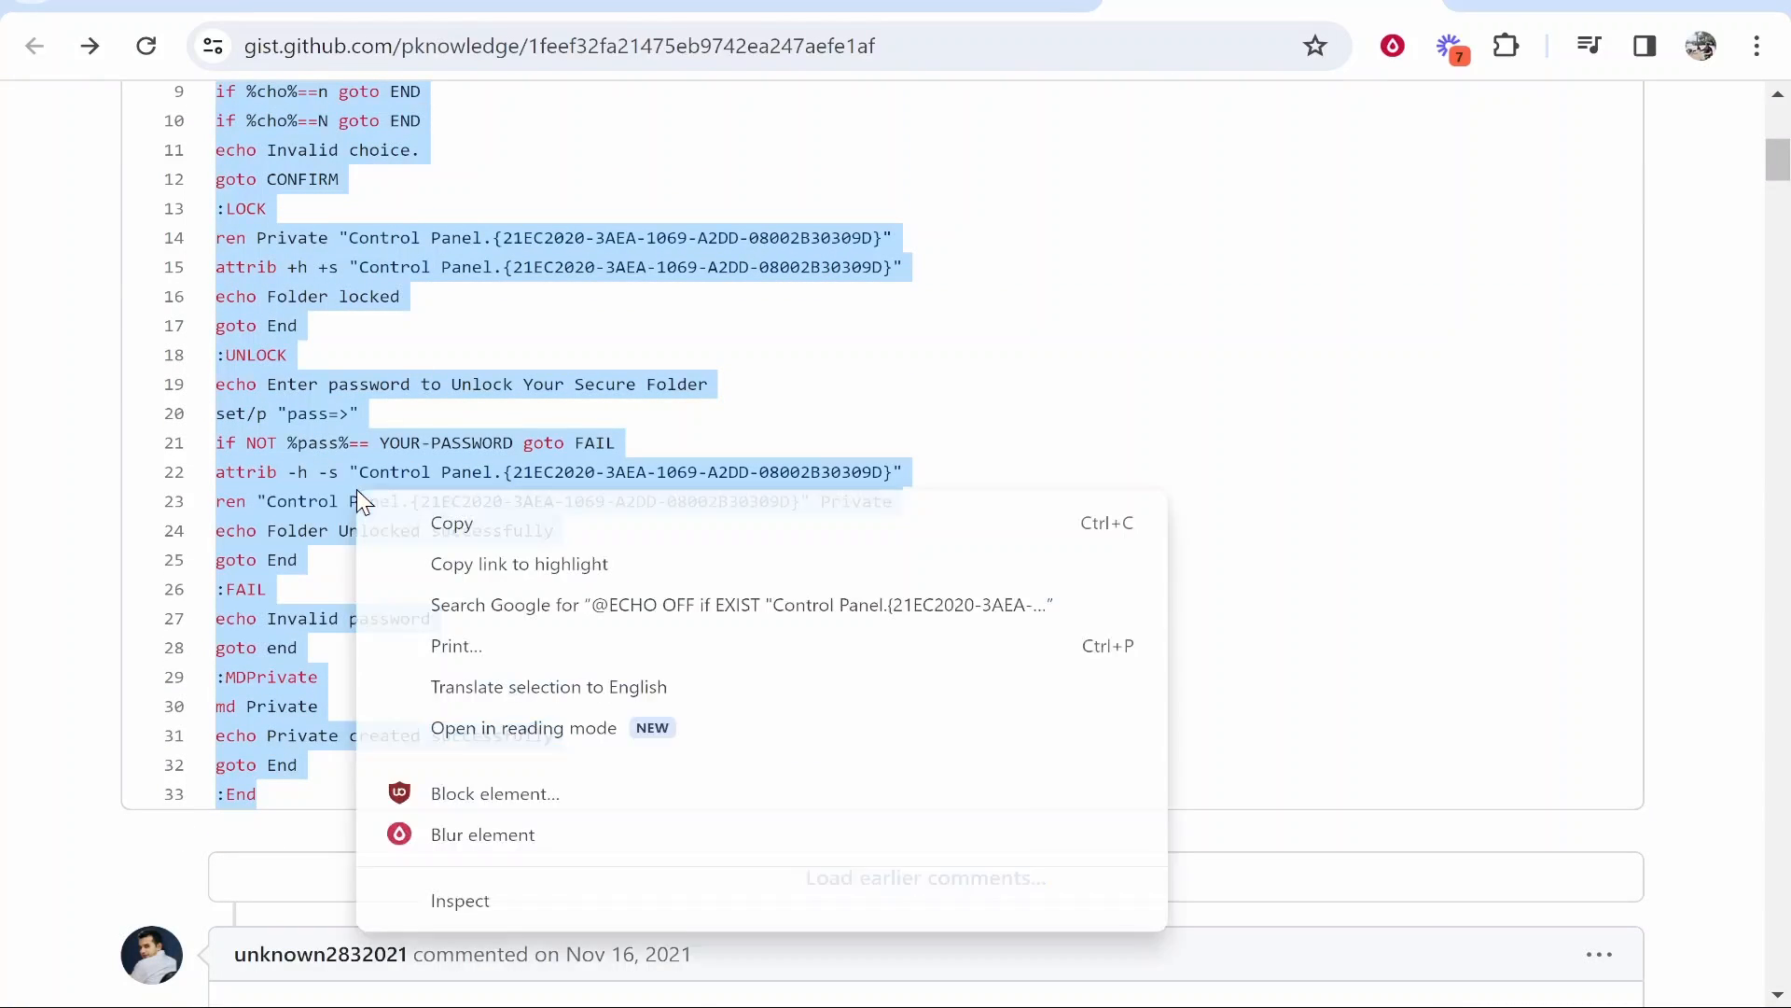
click(429, 525)
Step: Minimize the browser, reopen Lock in Notepad and paste the FolderLock.bat script into it
click(1613, 7)
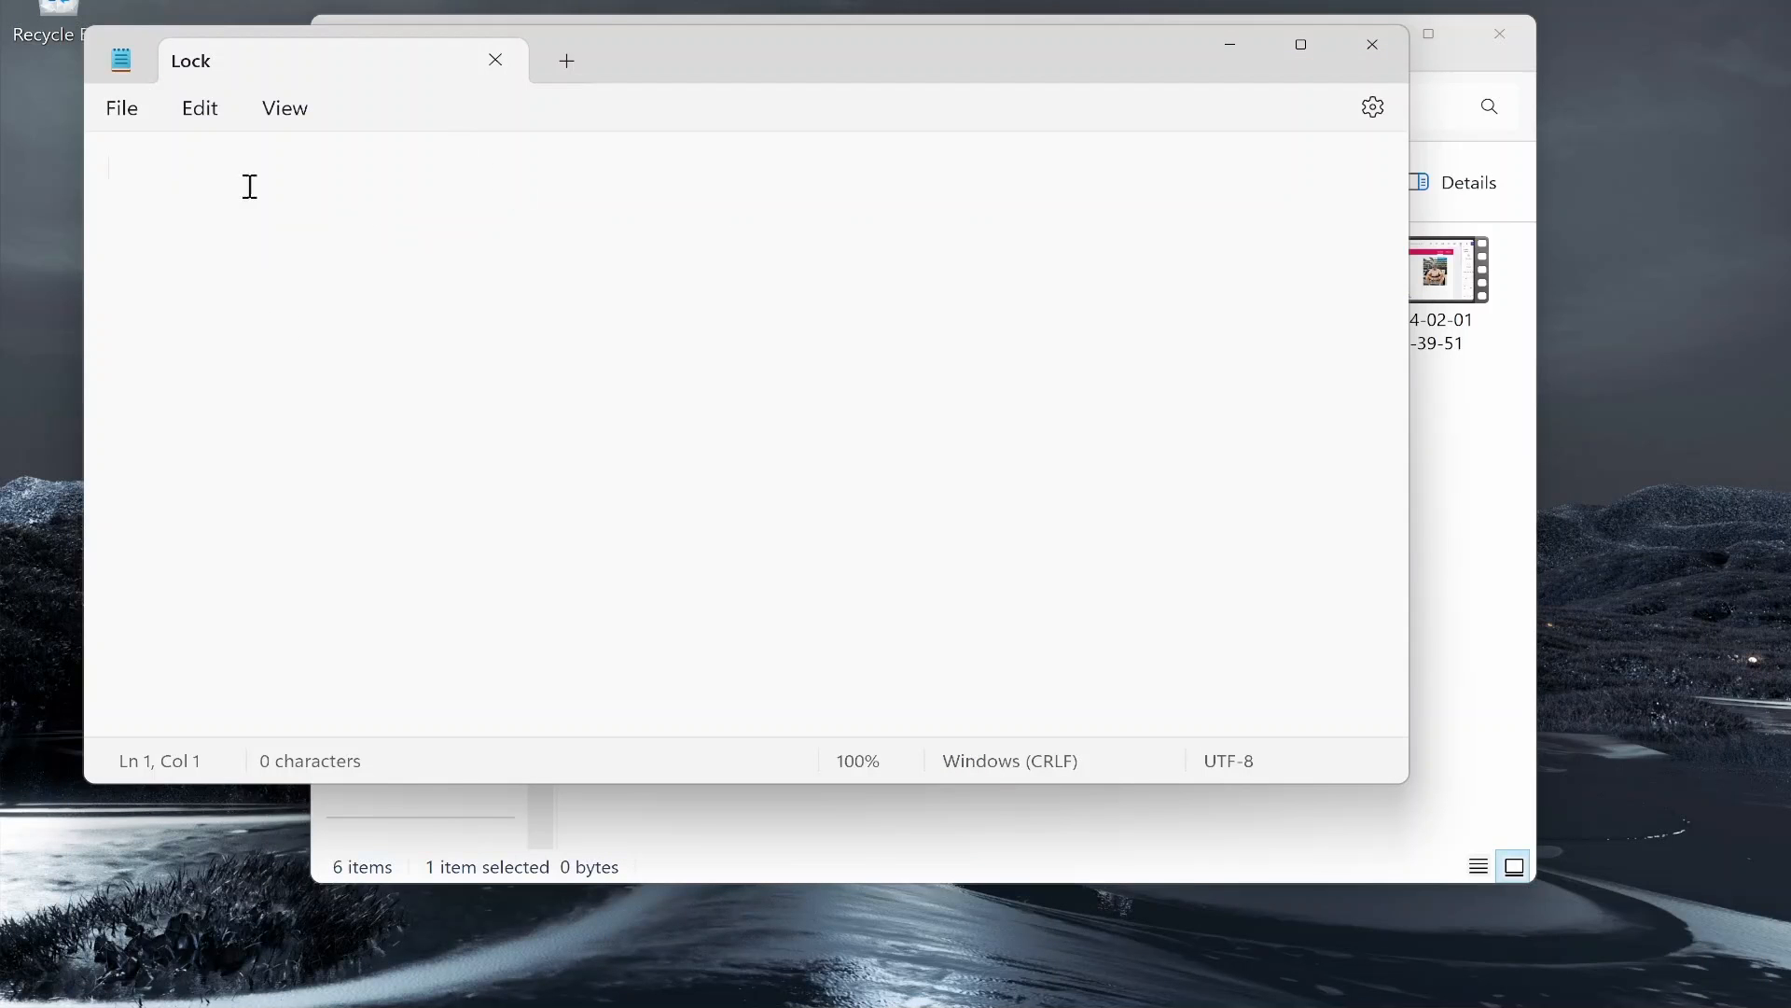
drag(854, 27, 784, 51)
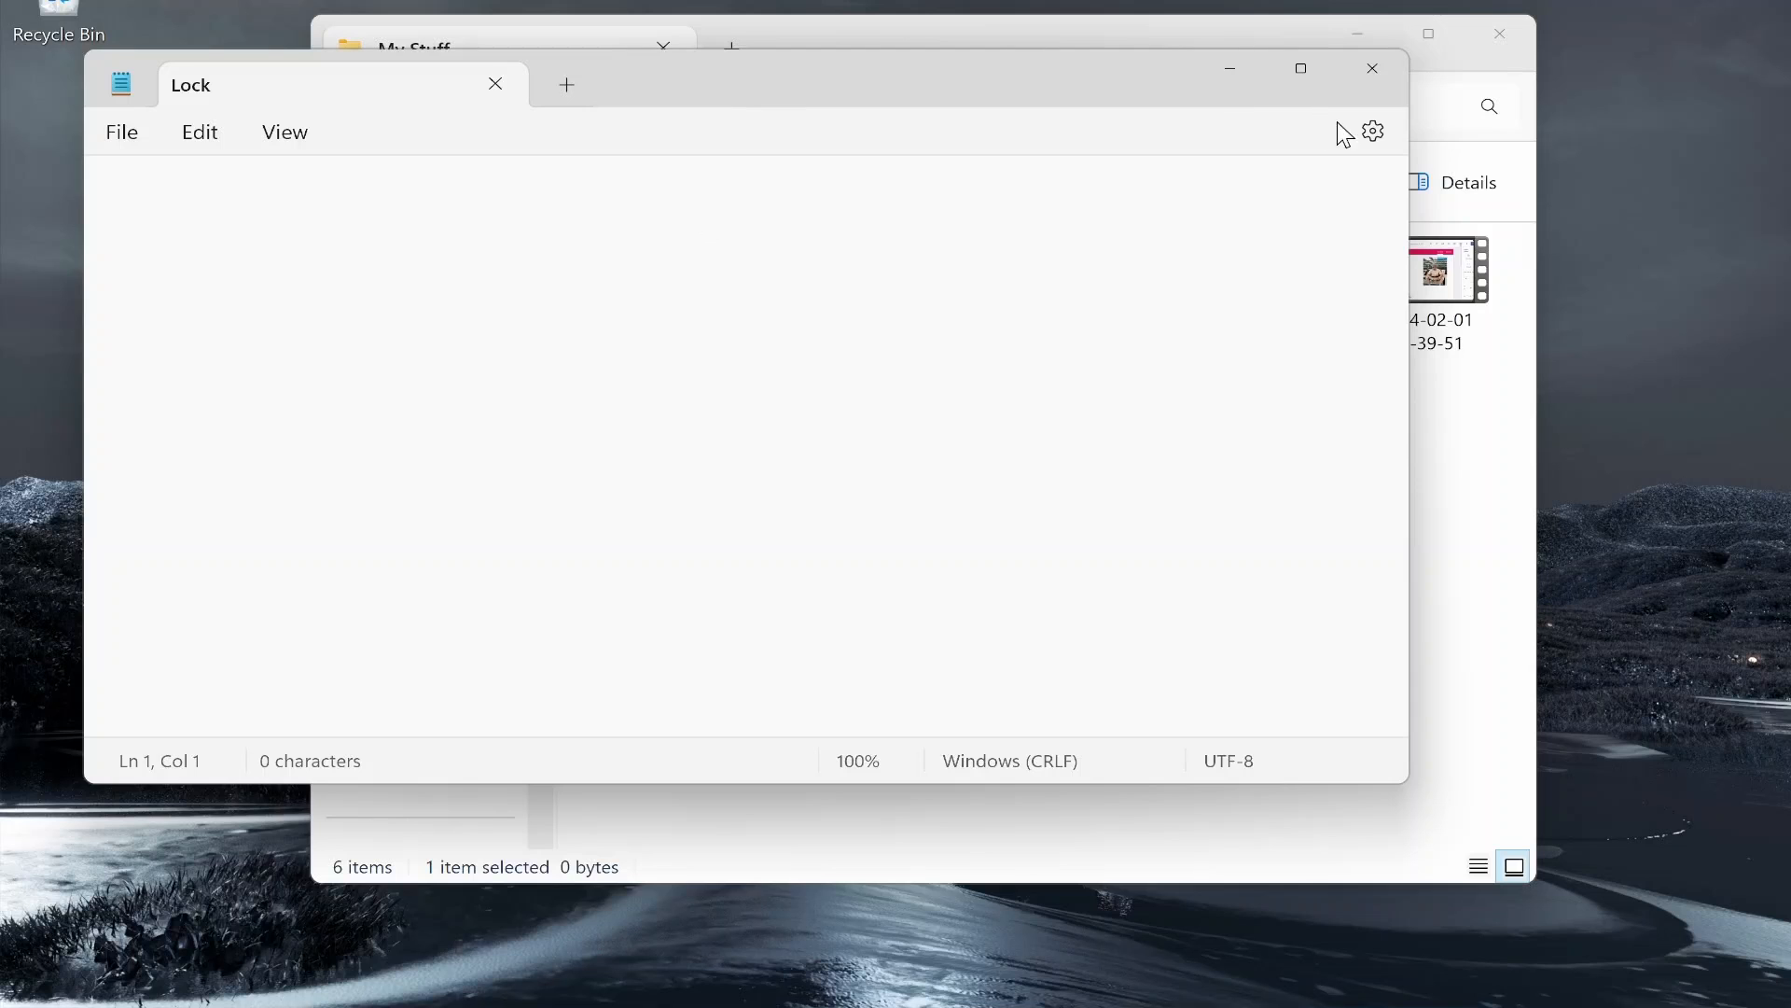
click(1377, 73)
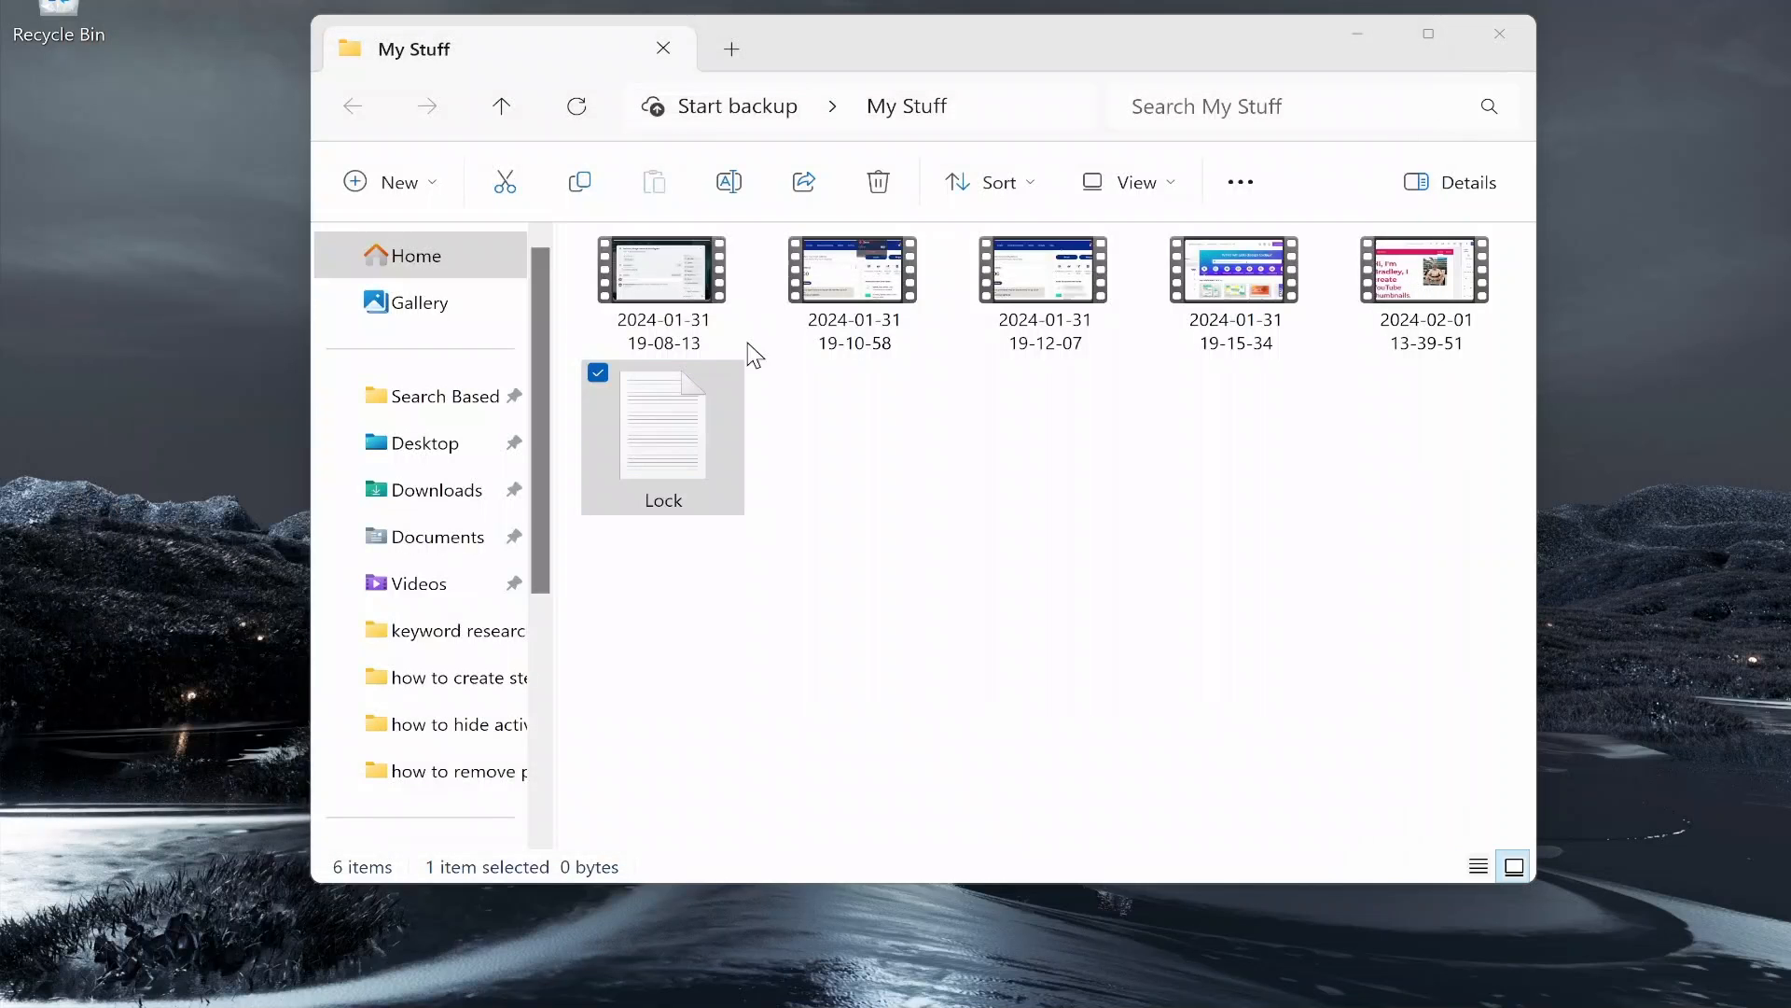
double_click(682, 455)
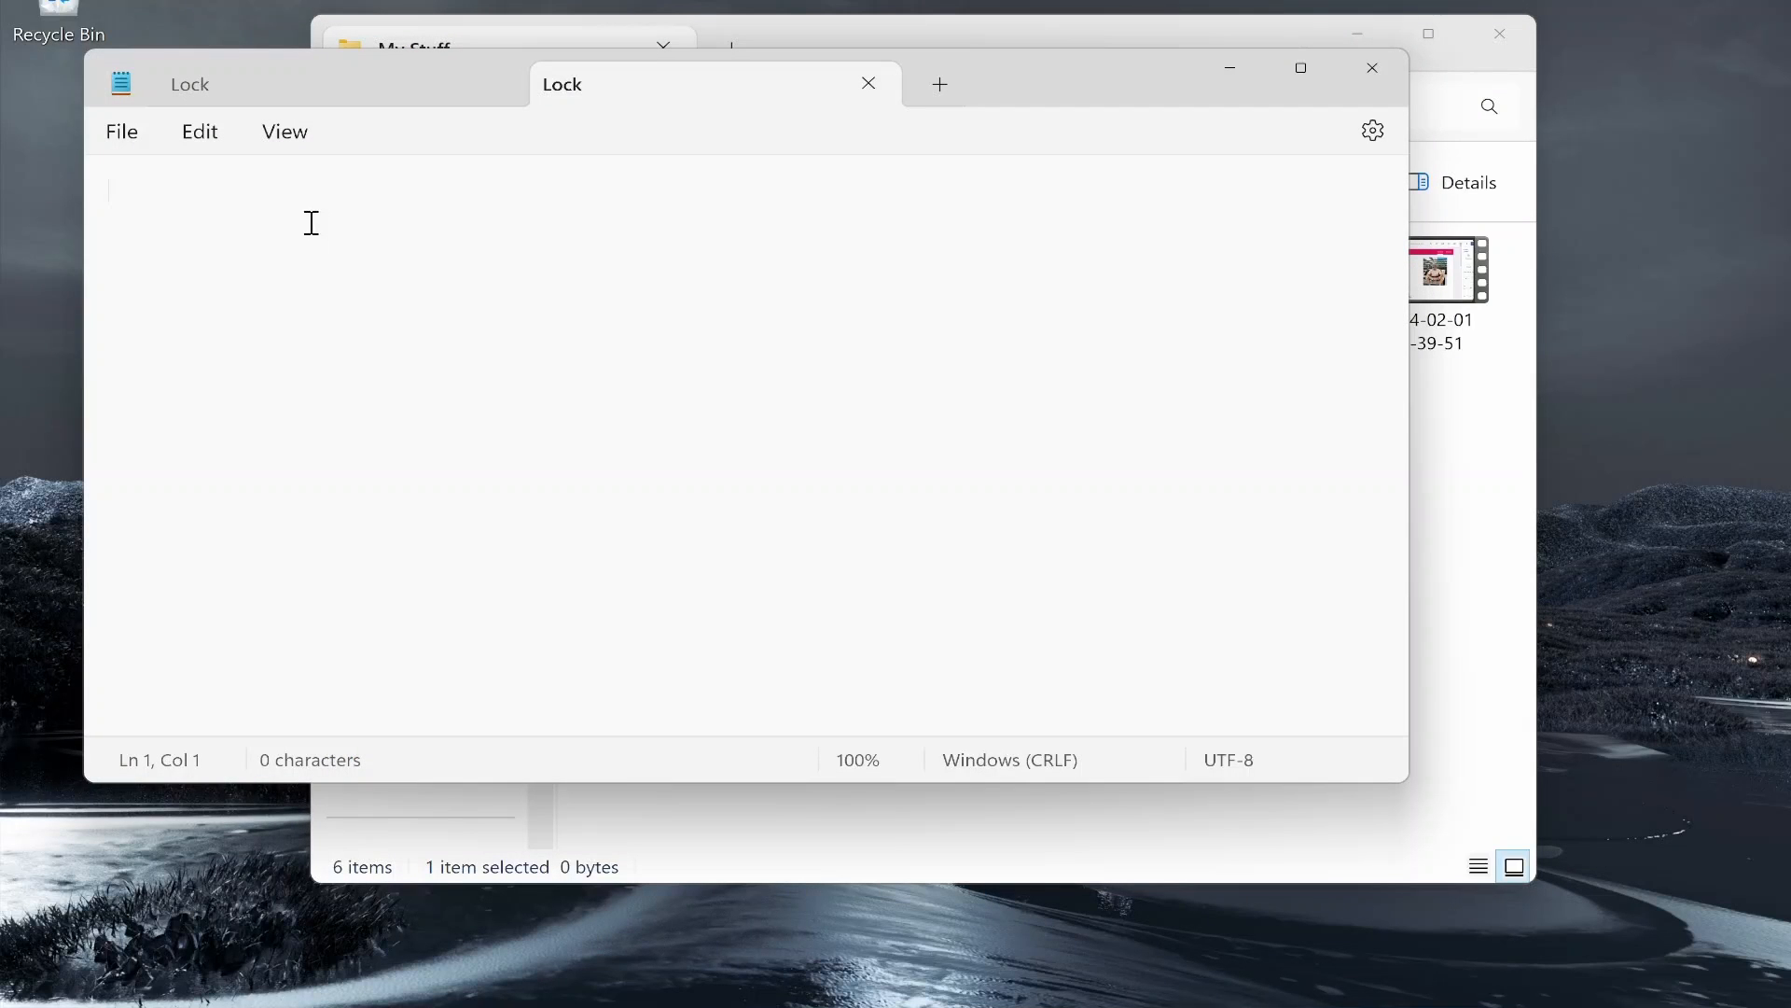
right_click(312, 223)
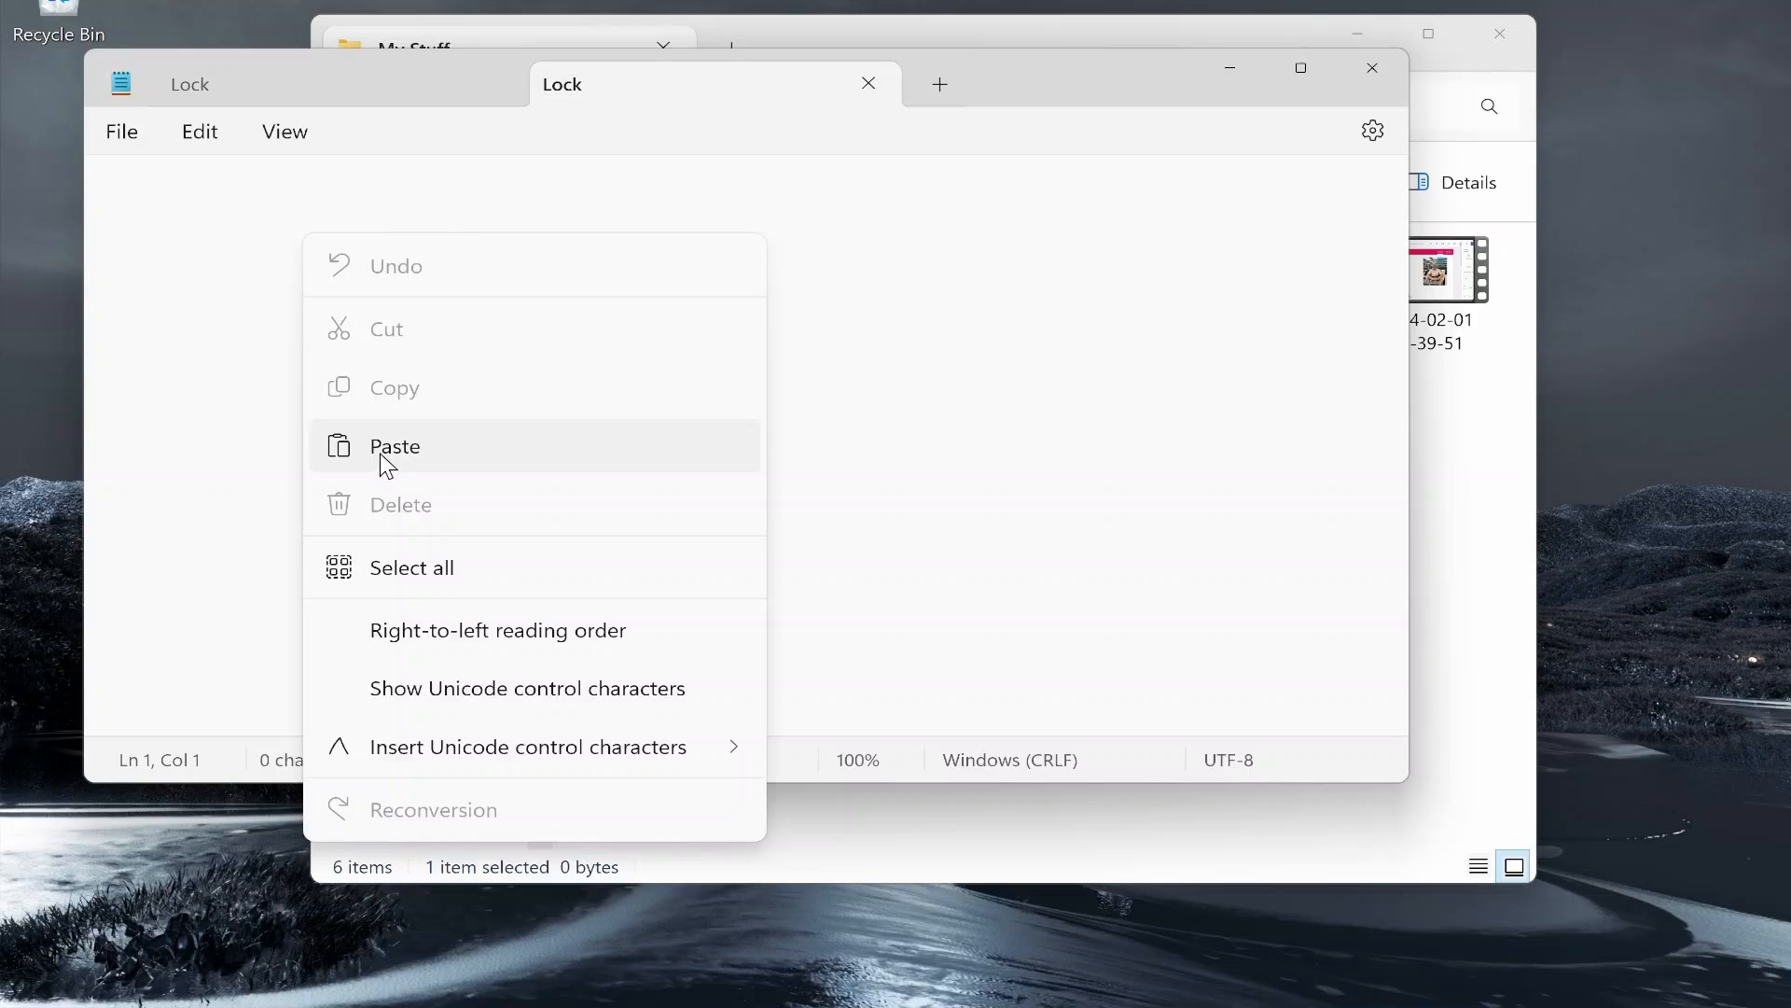
click(383, 448)
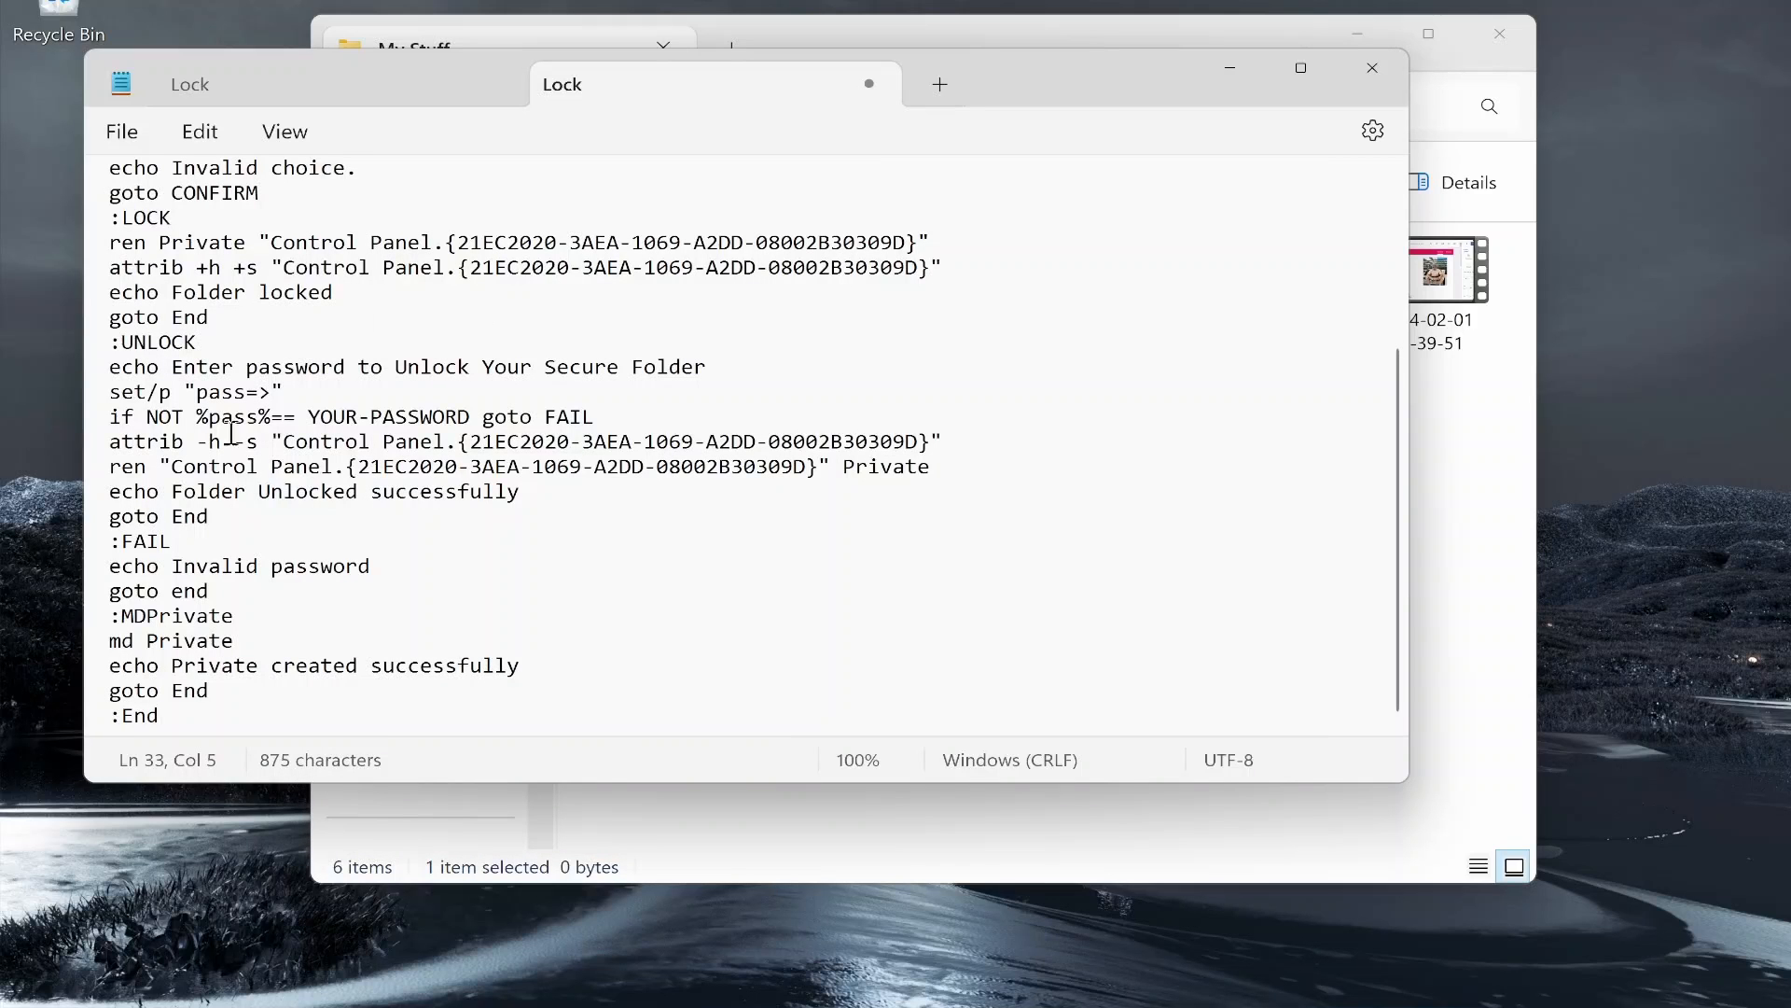
Step: Select the YOUR-PASSWORD placeholder on the 'if NOT %pass%==' line
scroll(231, 433, up, 4)
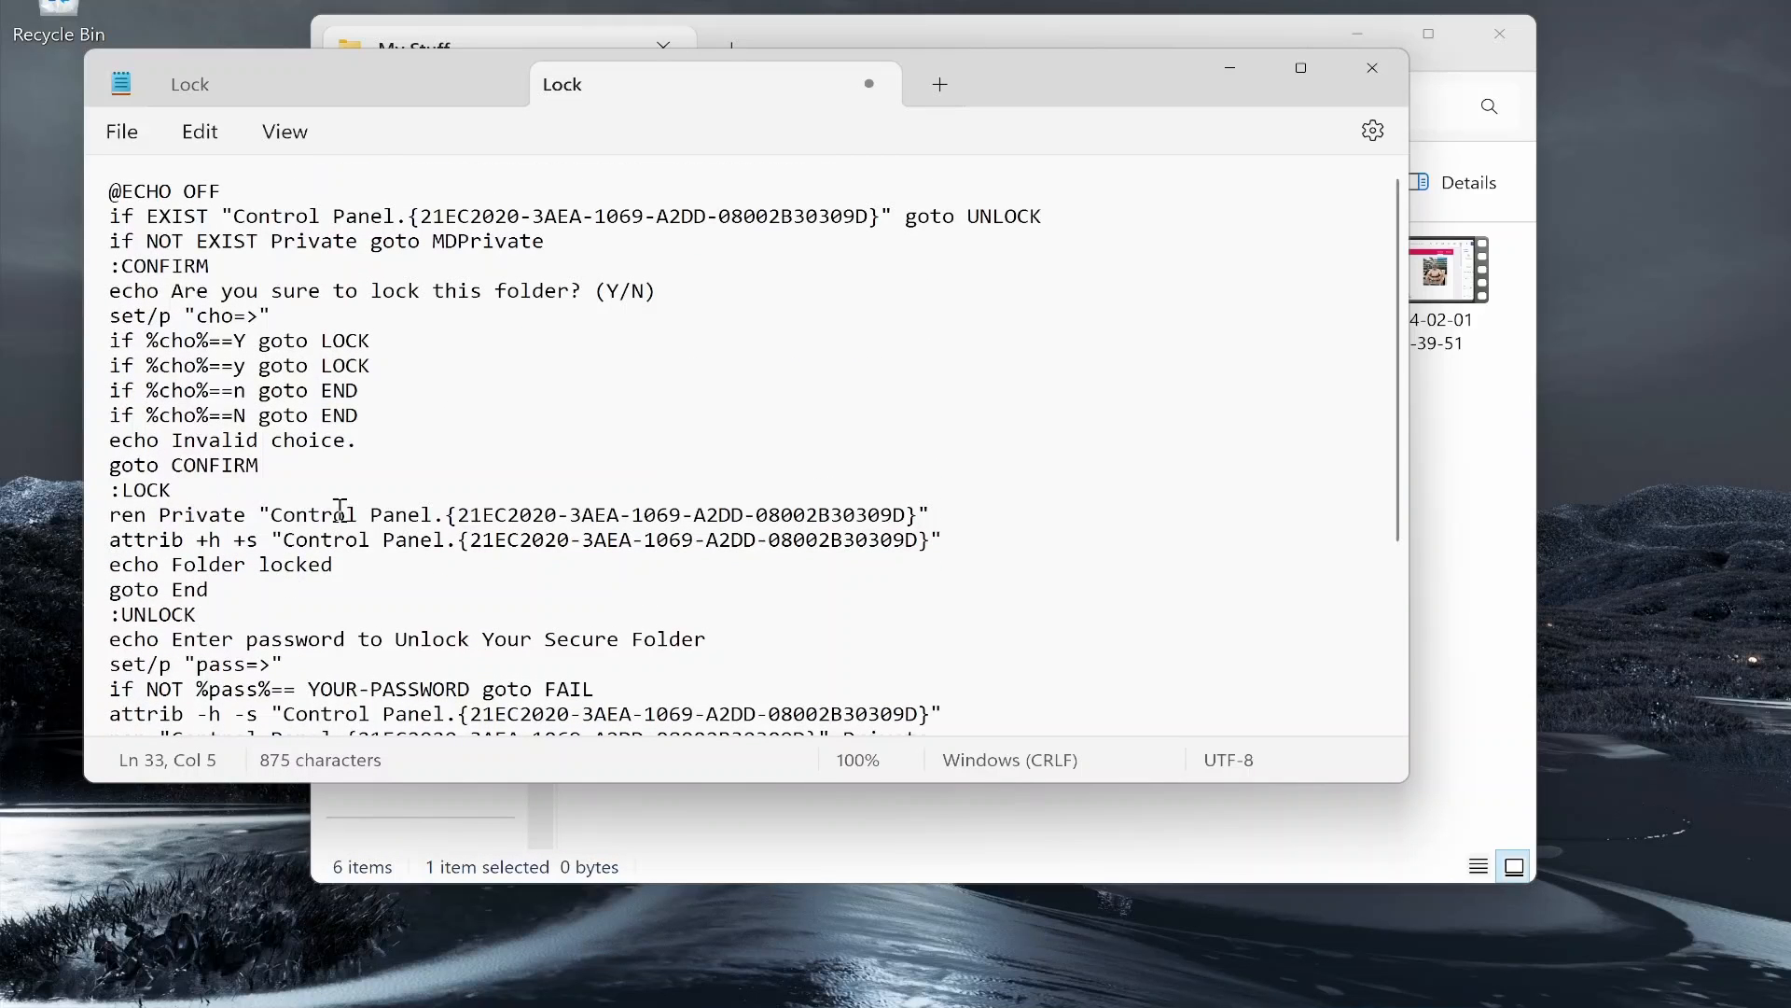
scroll(269, 513, down, 2)
drag(110, 590, 604, 595)
click(630, 579)
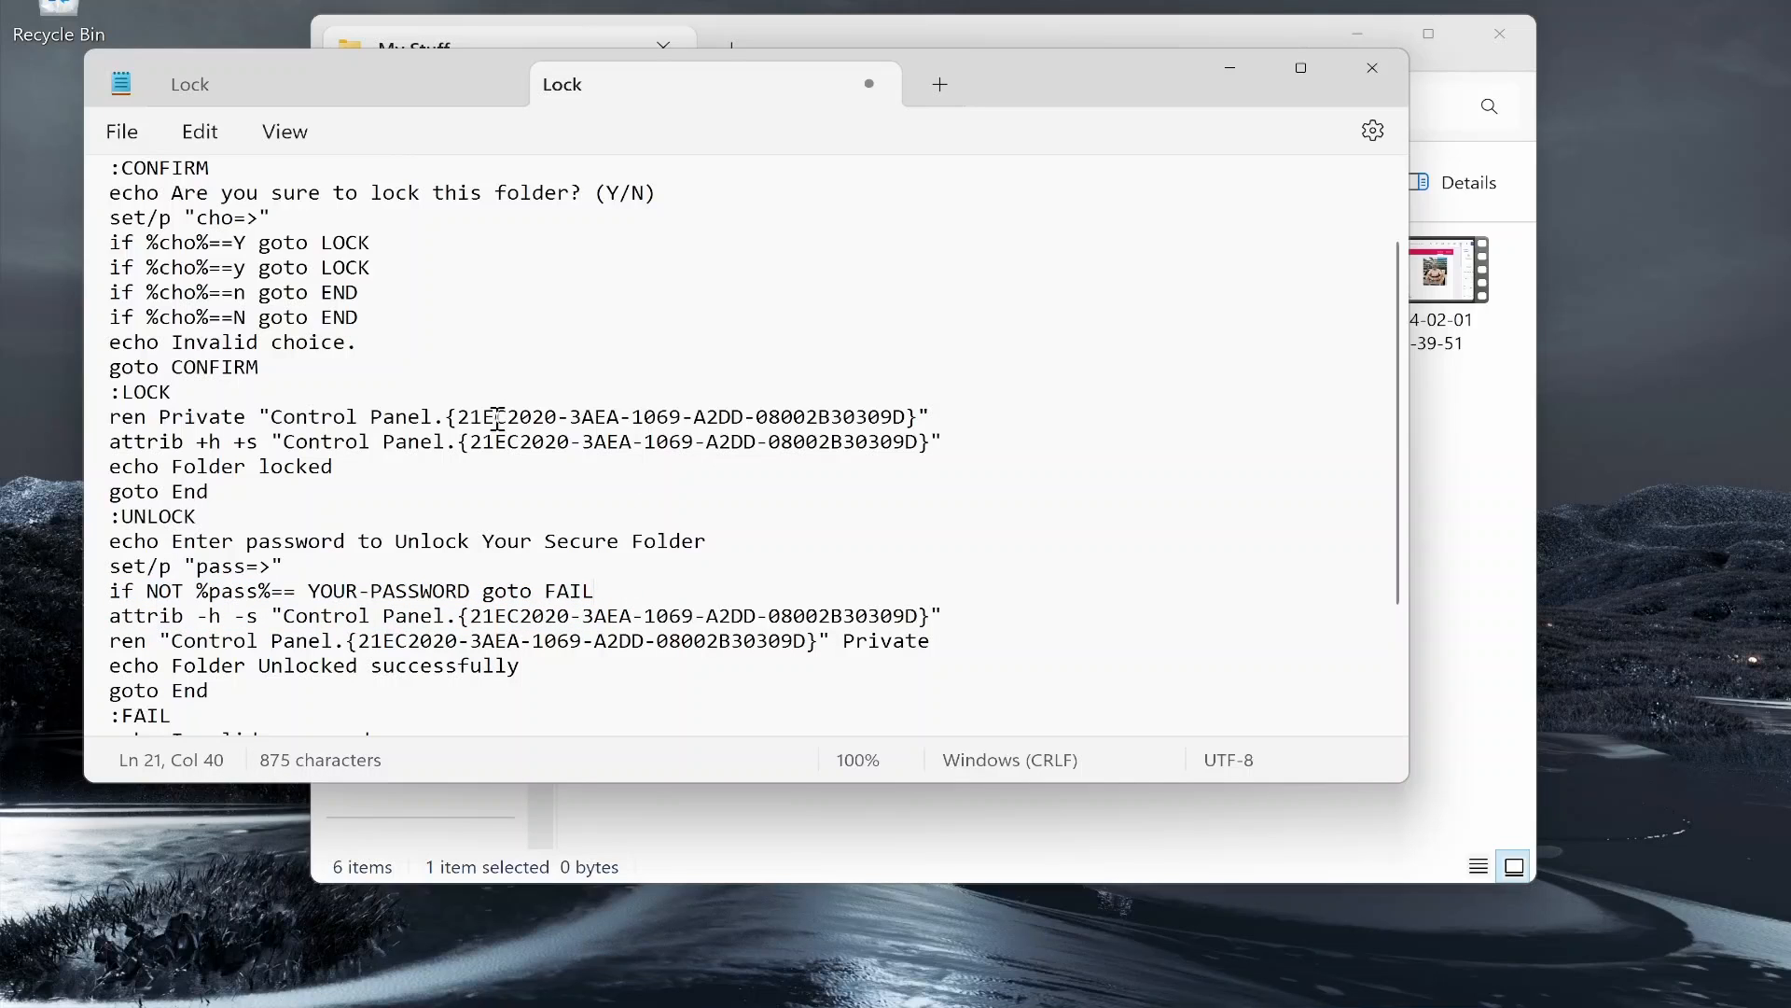
drag(109, 591, 308, 589)
click(312, 587)
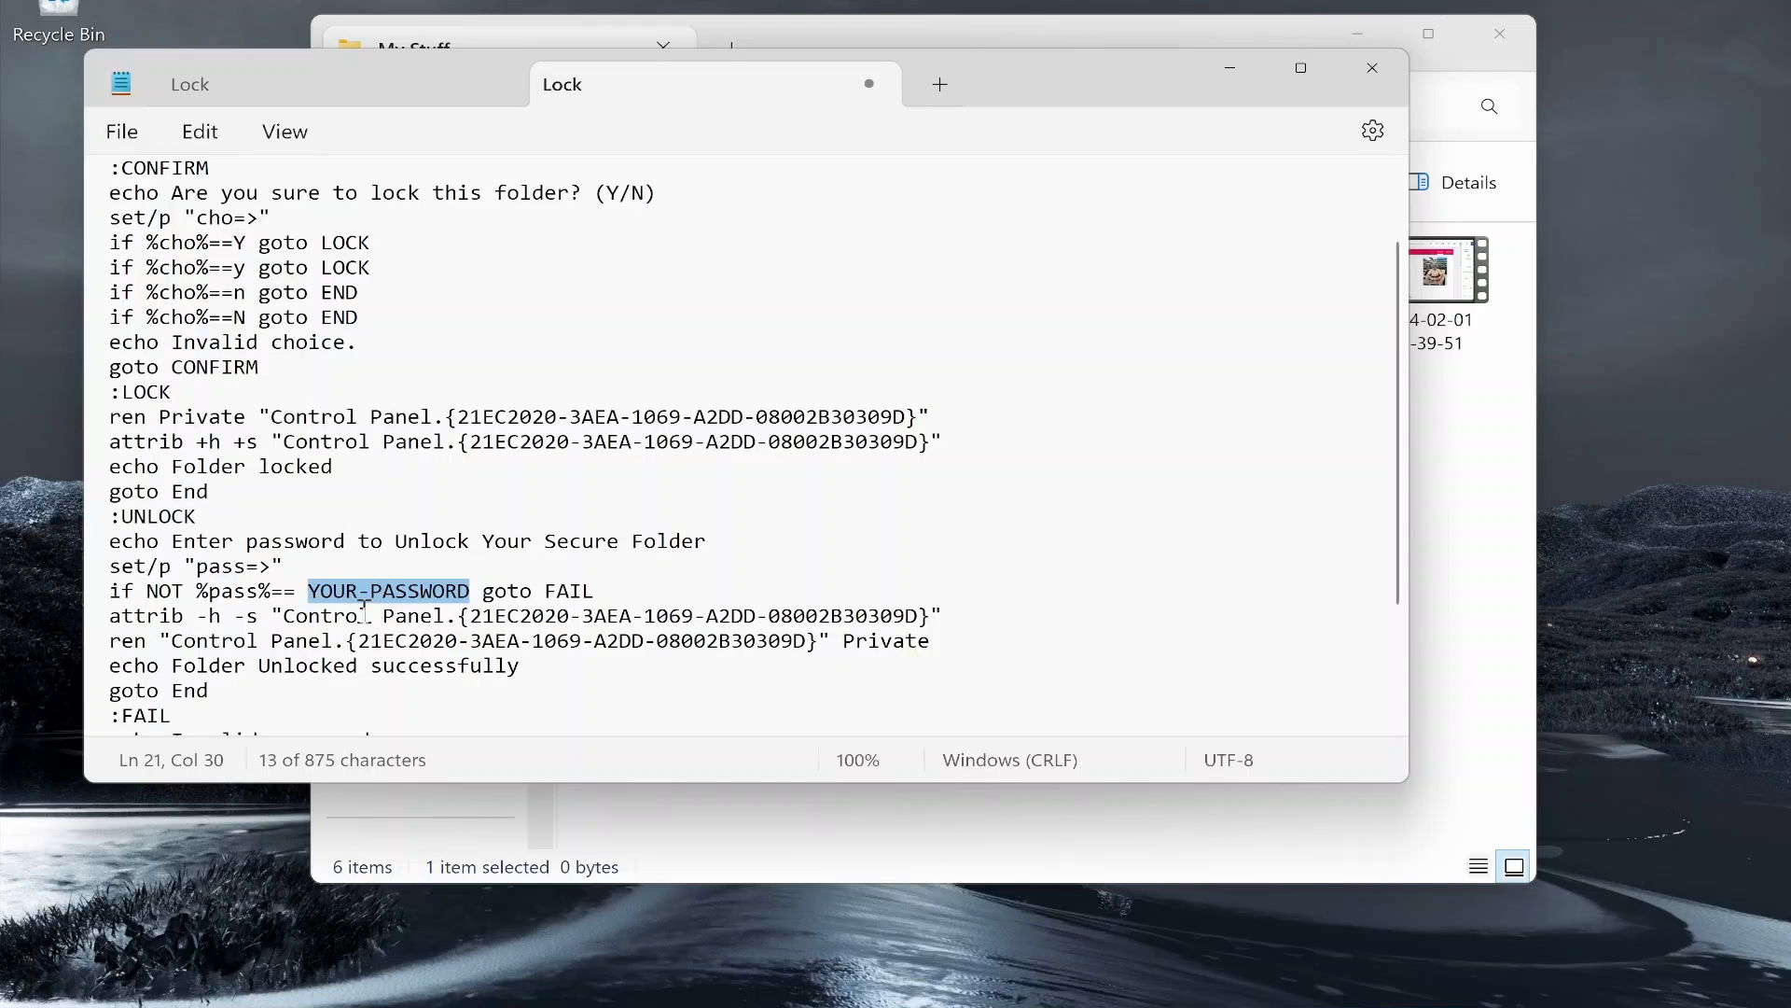
click(496, 571)
drag(467, 589, 308, 592)
Step: Replace the placeholder with your own chosen unlock password
key(BackSpace)
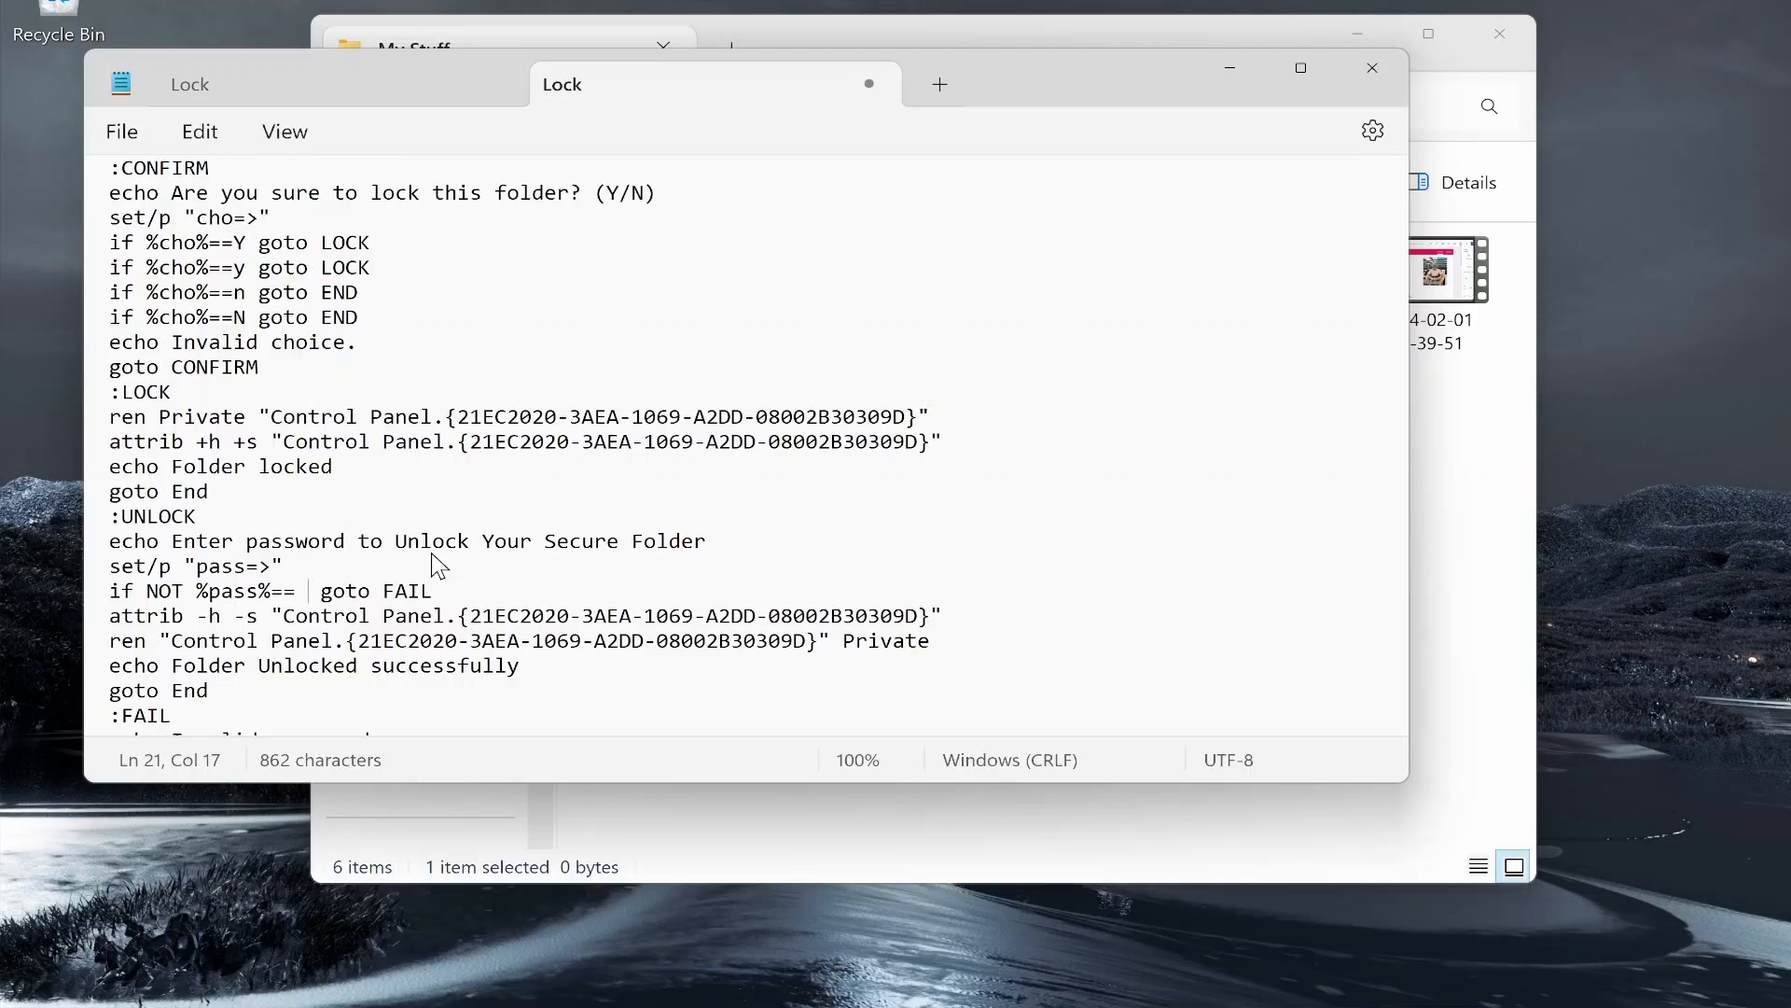
text(1234)
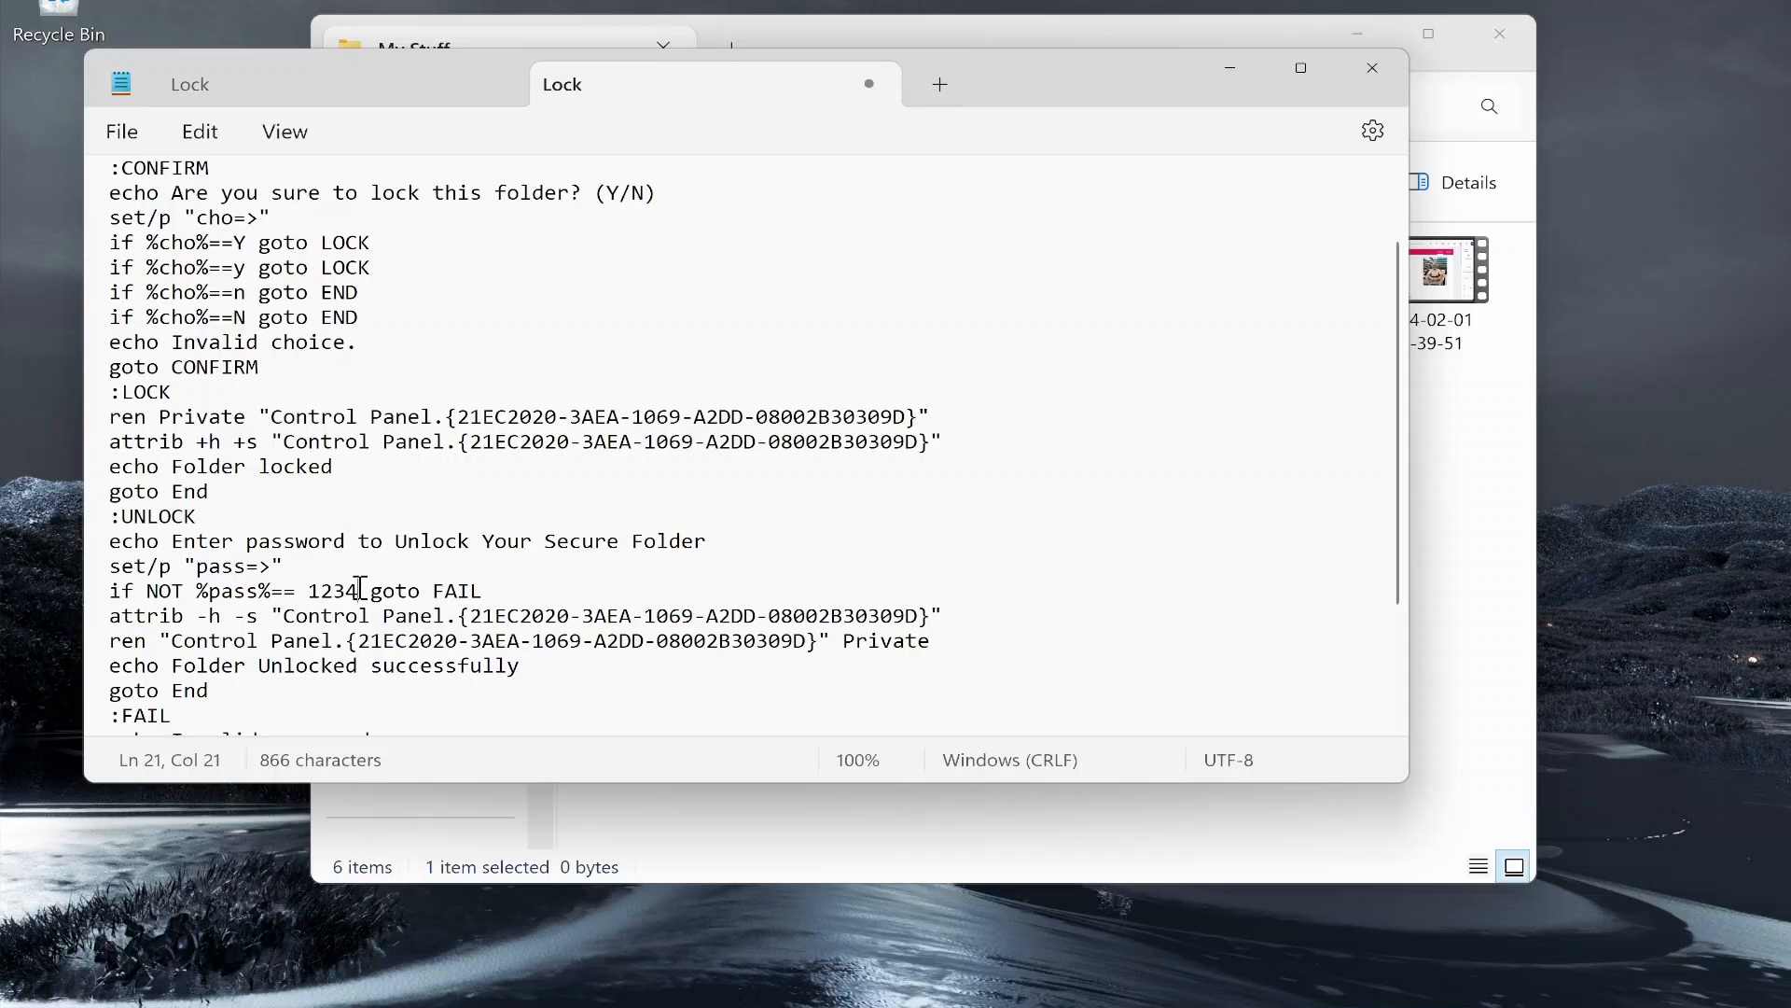
mouse_move(359, 590)
mouse_down()
mouse_move(309, 591)
mouse_move(359, 605)
mouse_up()
click(308, 590)
click(359, 598)
click(123, 132)
Step: Save the script as Lock.bat with All files type in My Stuff
click(131, 375)
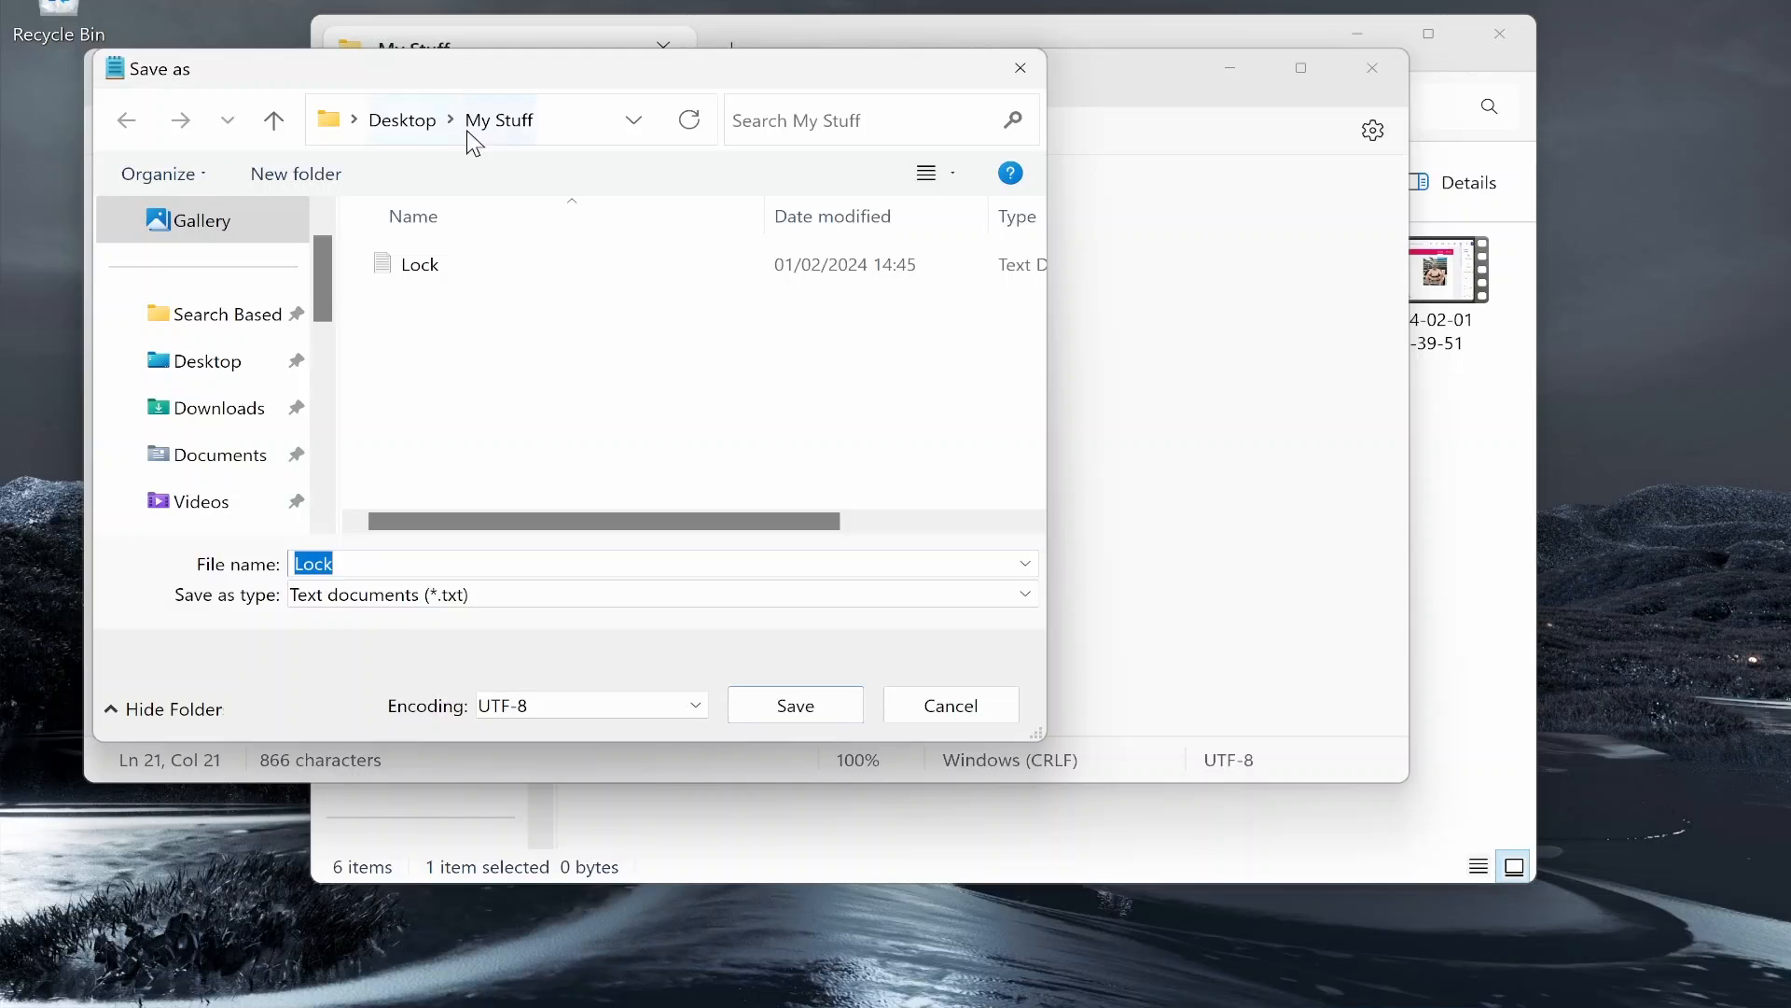
click(396, 563)
text(.bat)
click(387, 594)
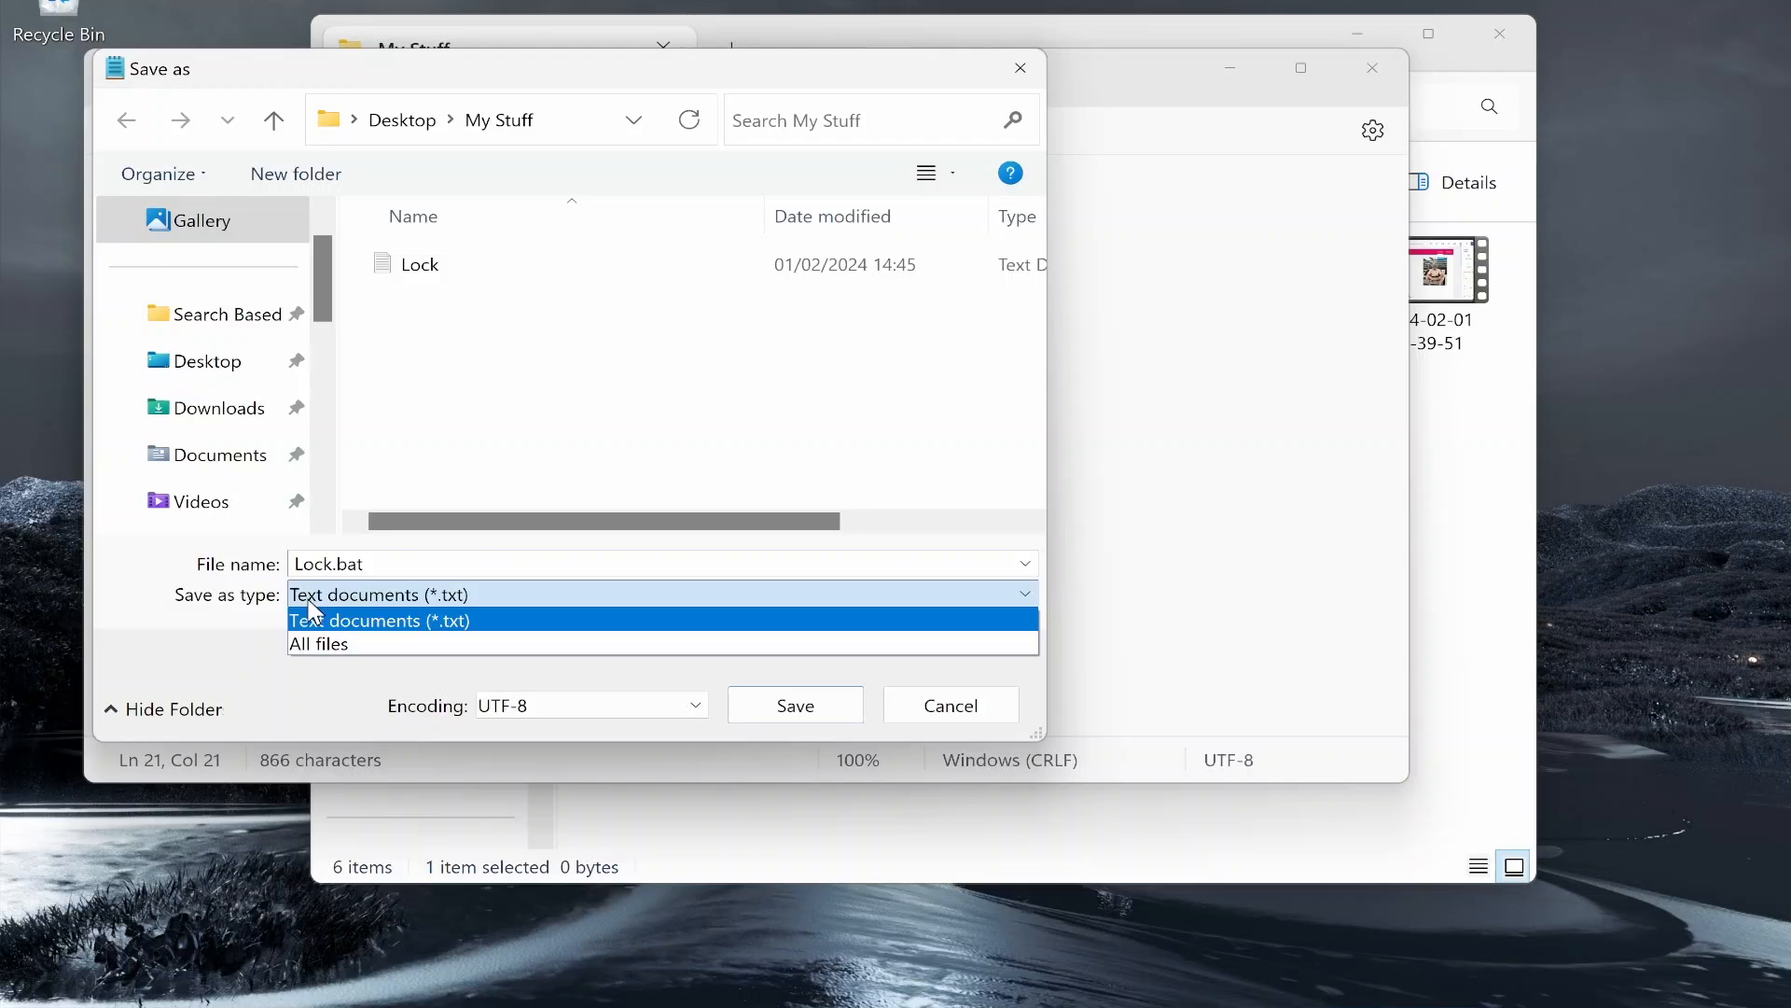
click(332, 643)
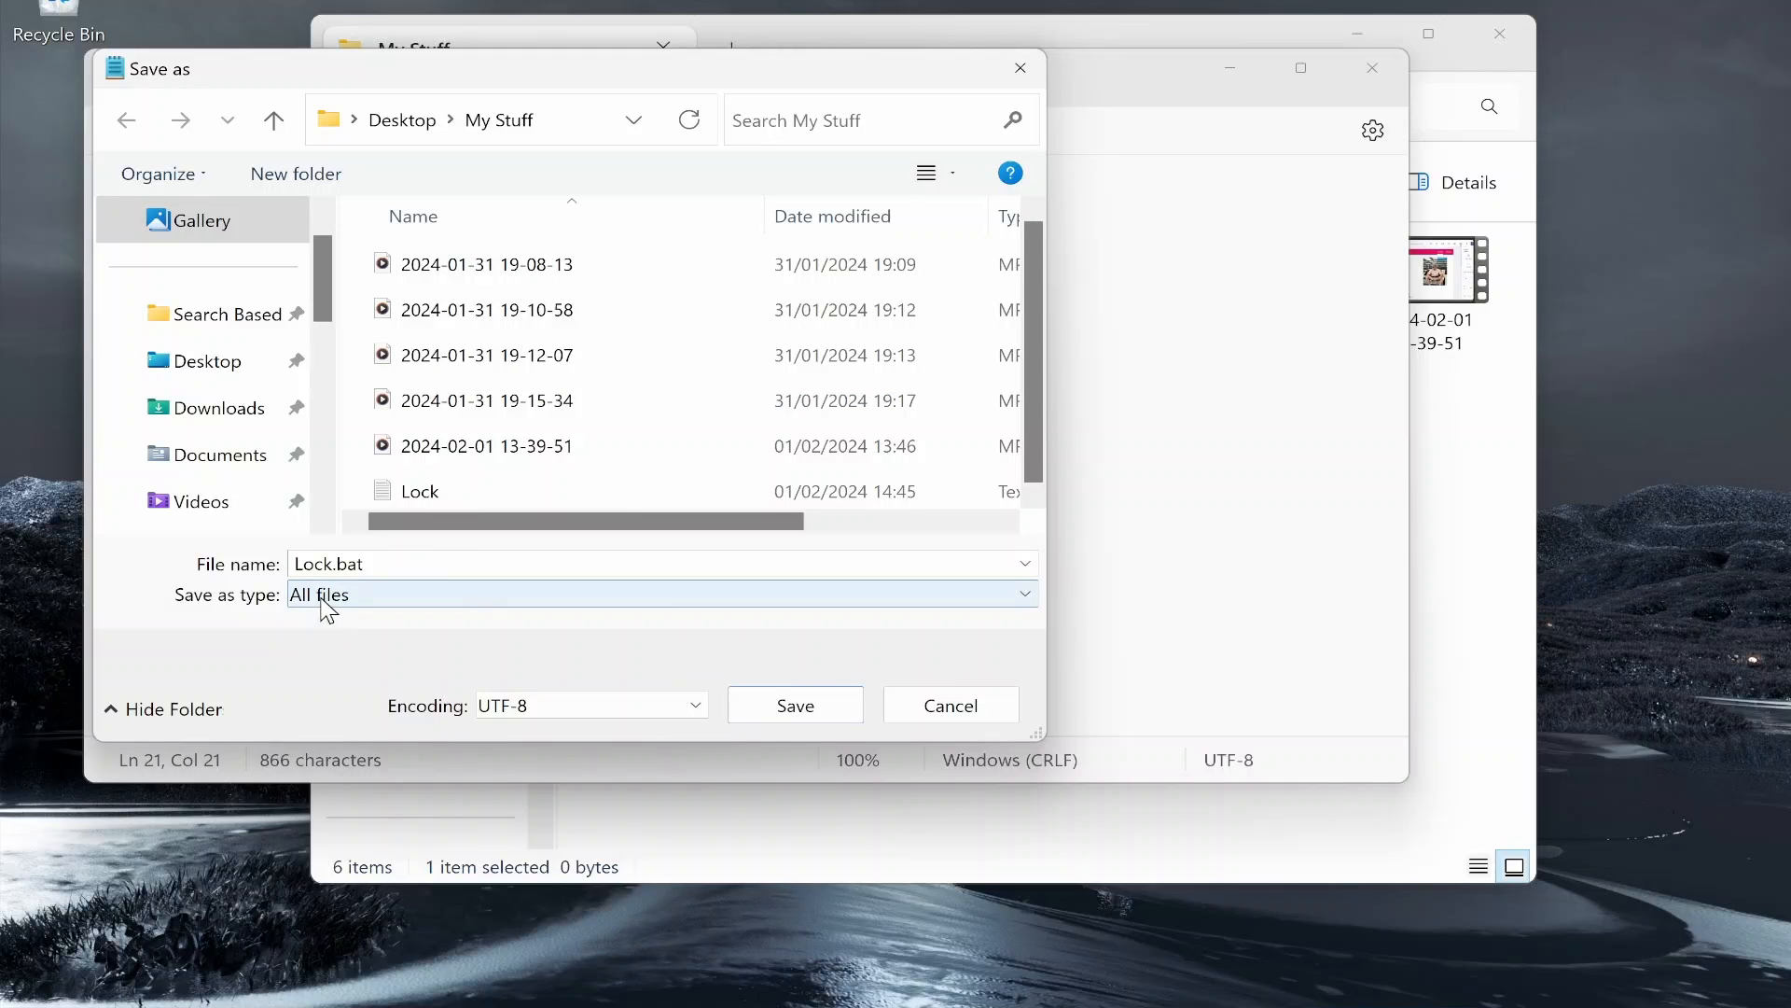
click(836, 713)
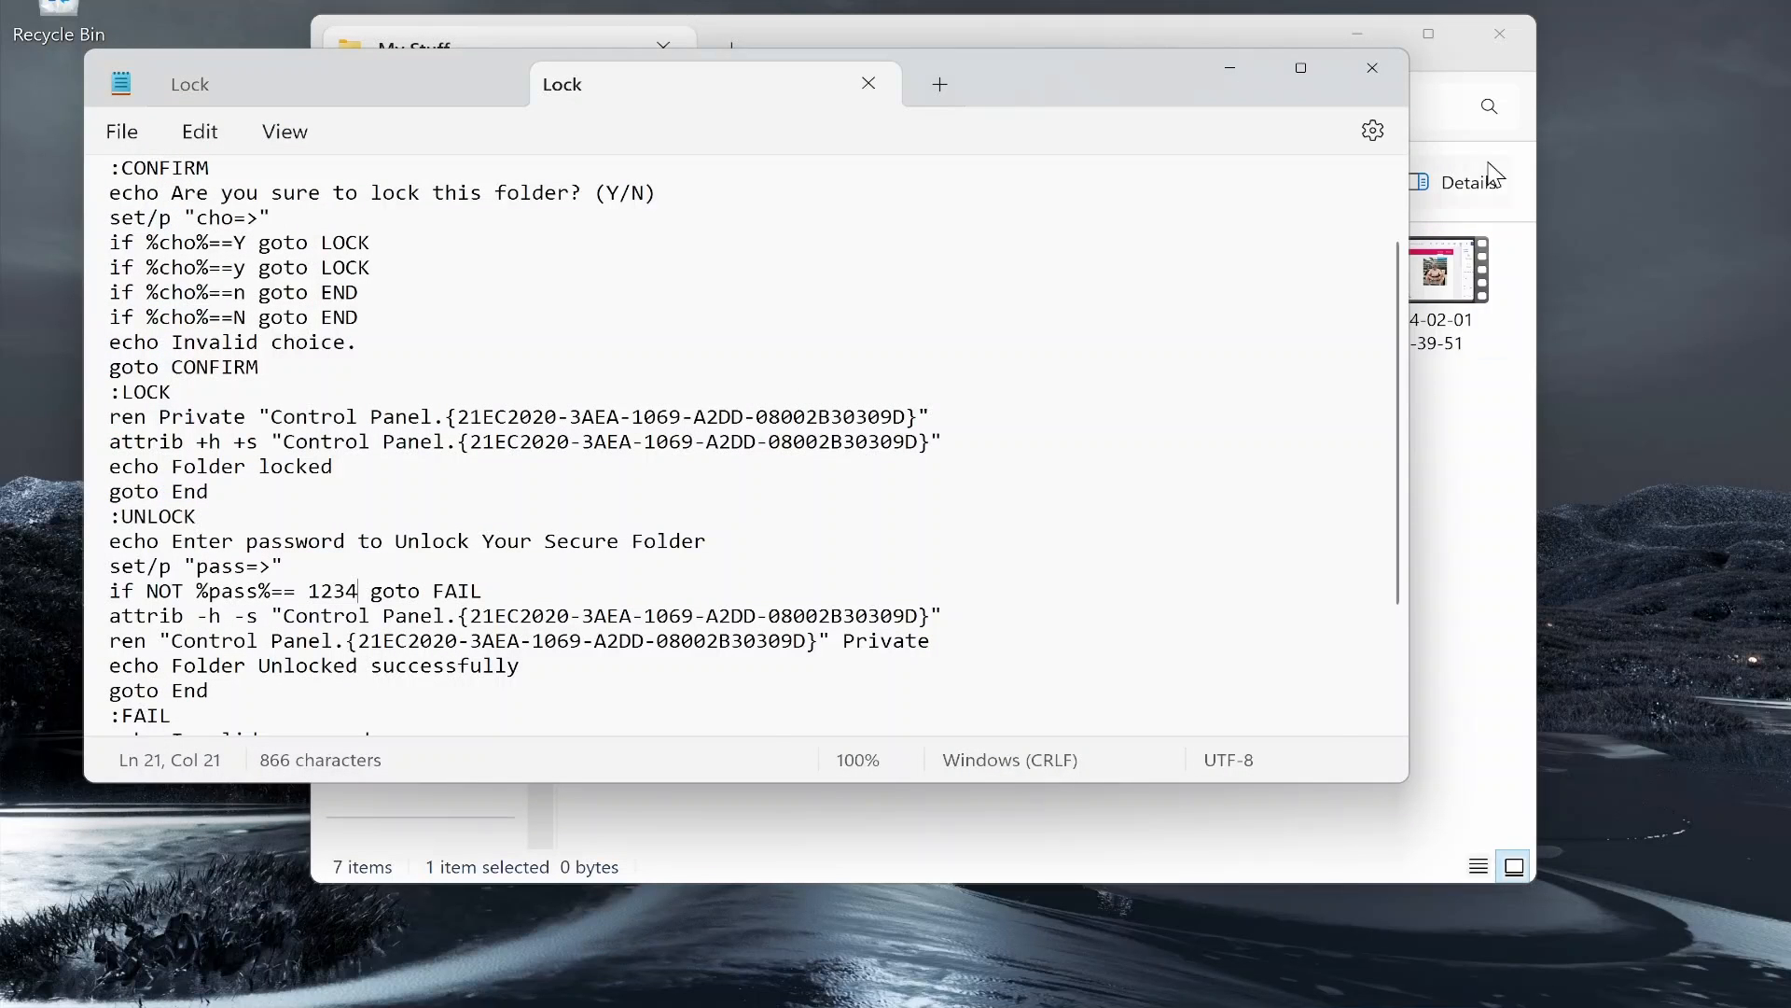
Step: Close Notepad and run Lock.bat to create the Private folder
click(1359, 78)
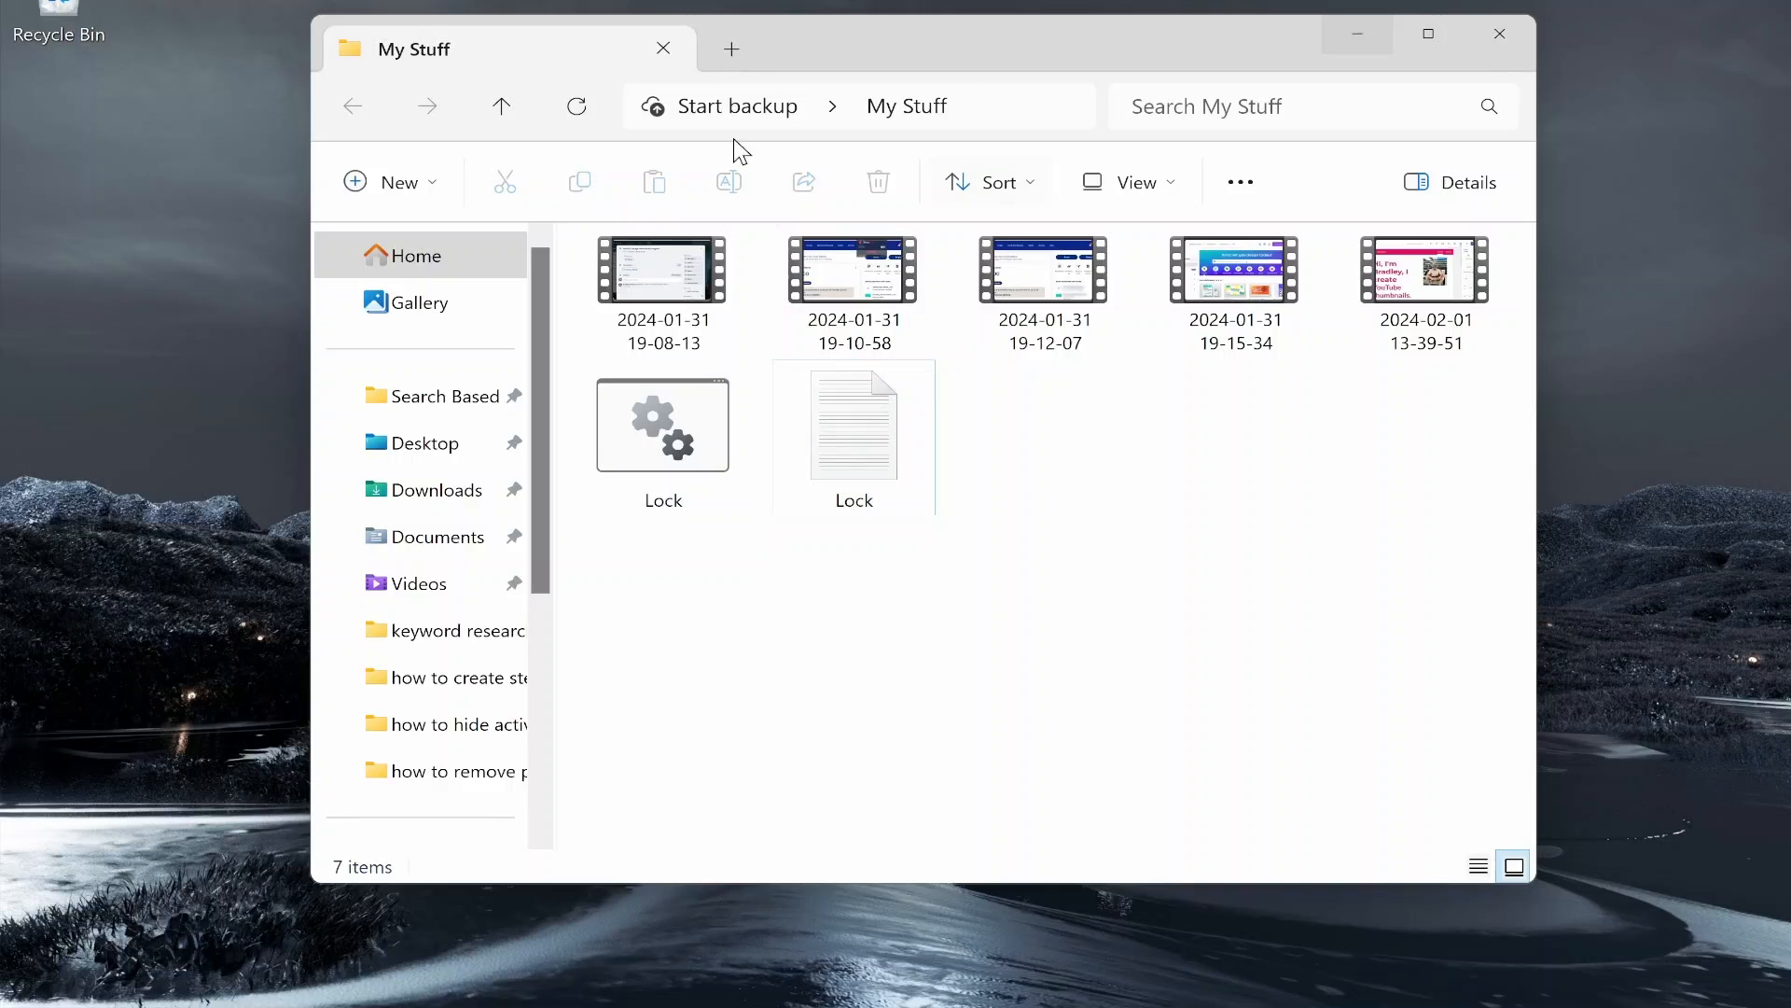
double_click(681, 424)
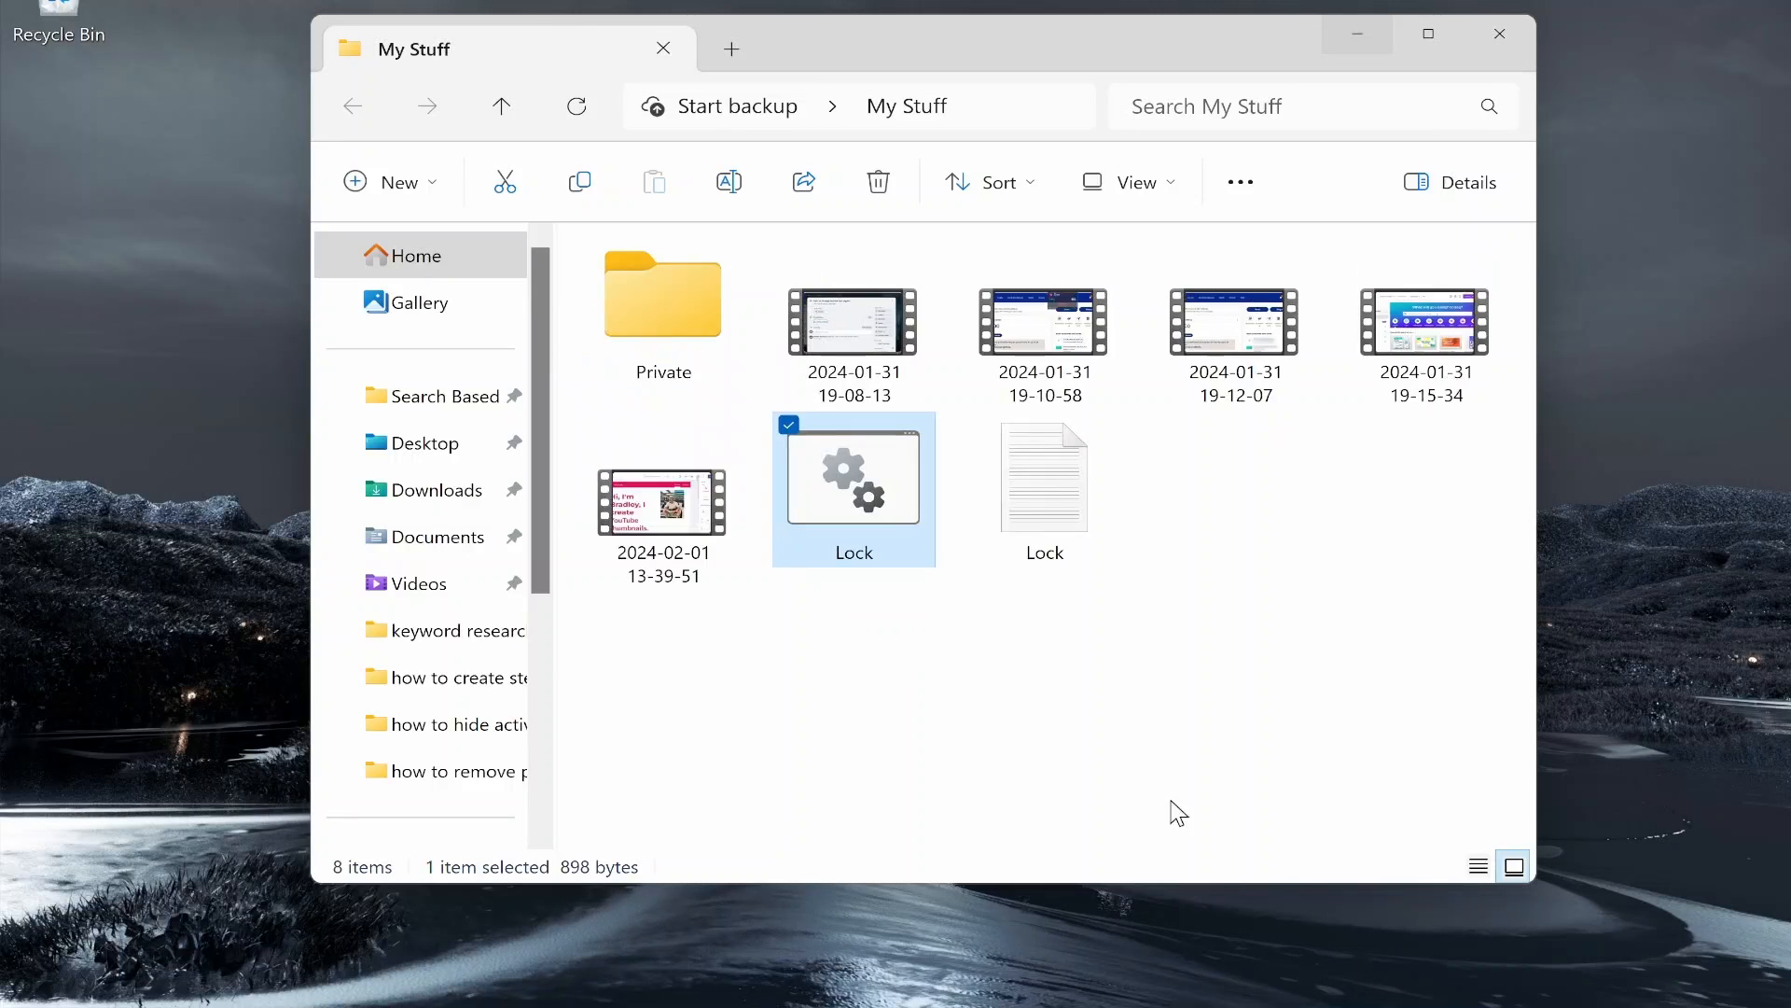
Step: Drag the videos (19-08-13, 19-10-58, 19-12-07, etc.) and the Lock text file into Private
click(656, 321)
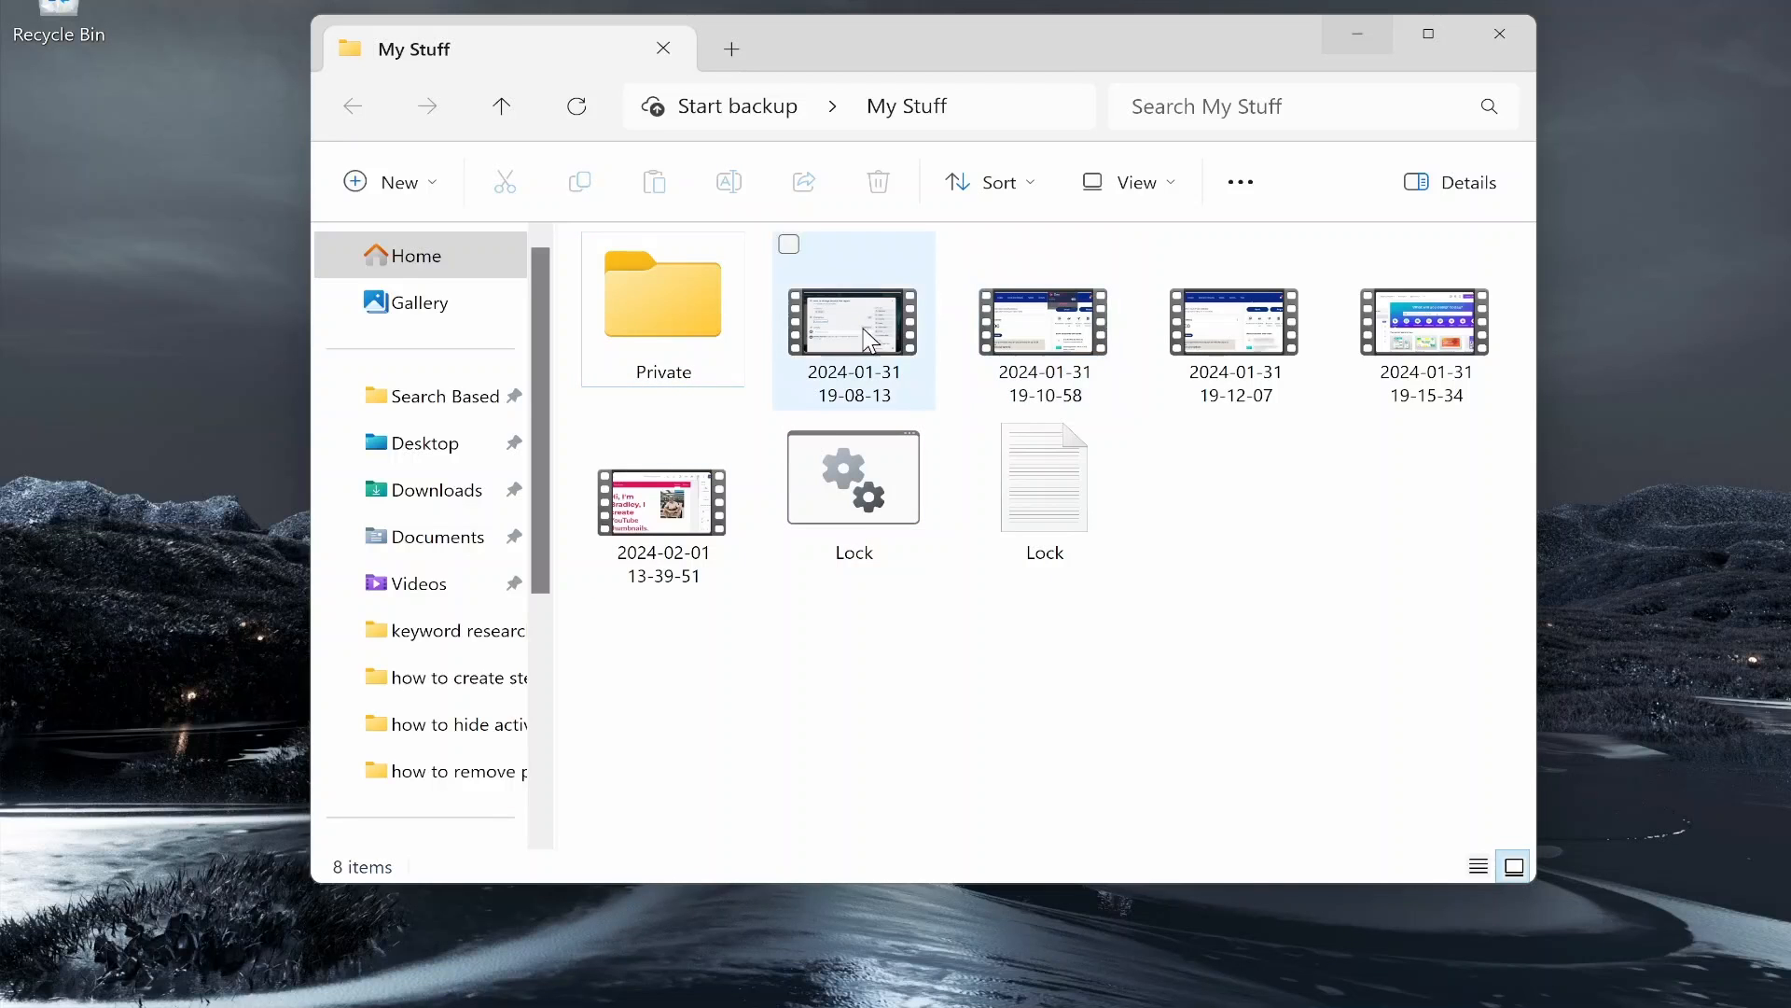
drag(864, 328, 659, 336)
drag(919, 328, 700, 328)
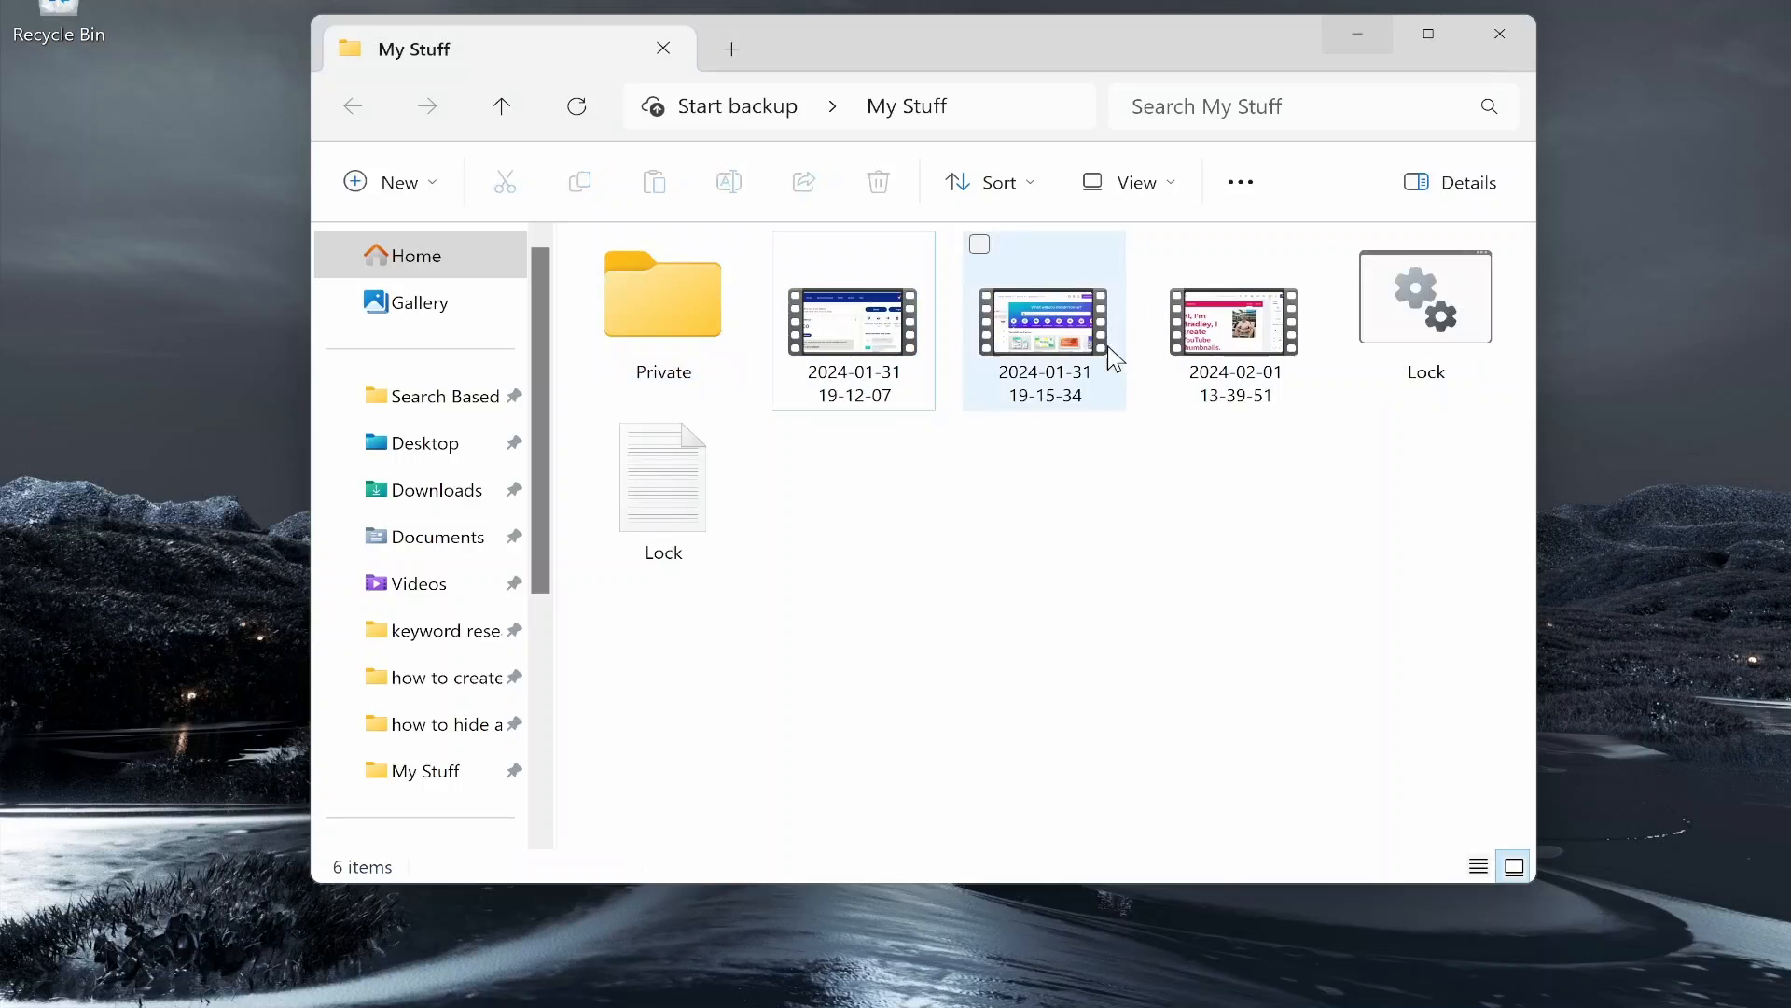
click(850, 331)
drag(849, 331, 664, 300)
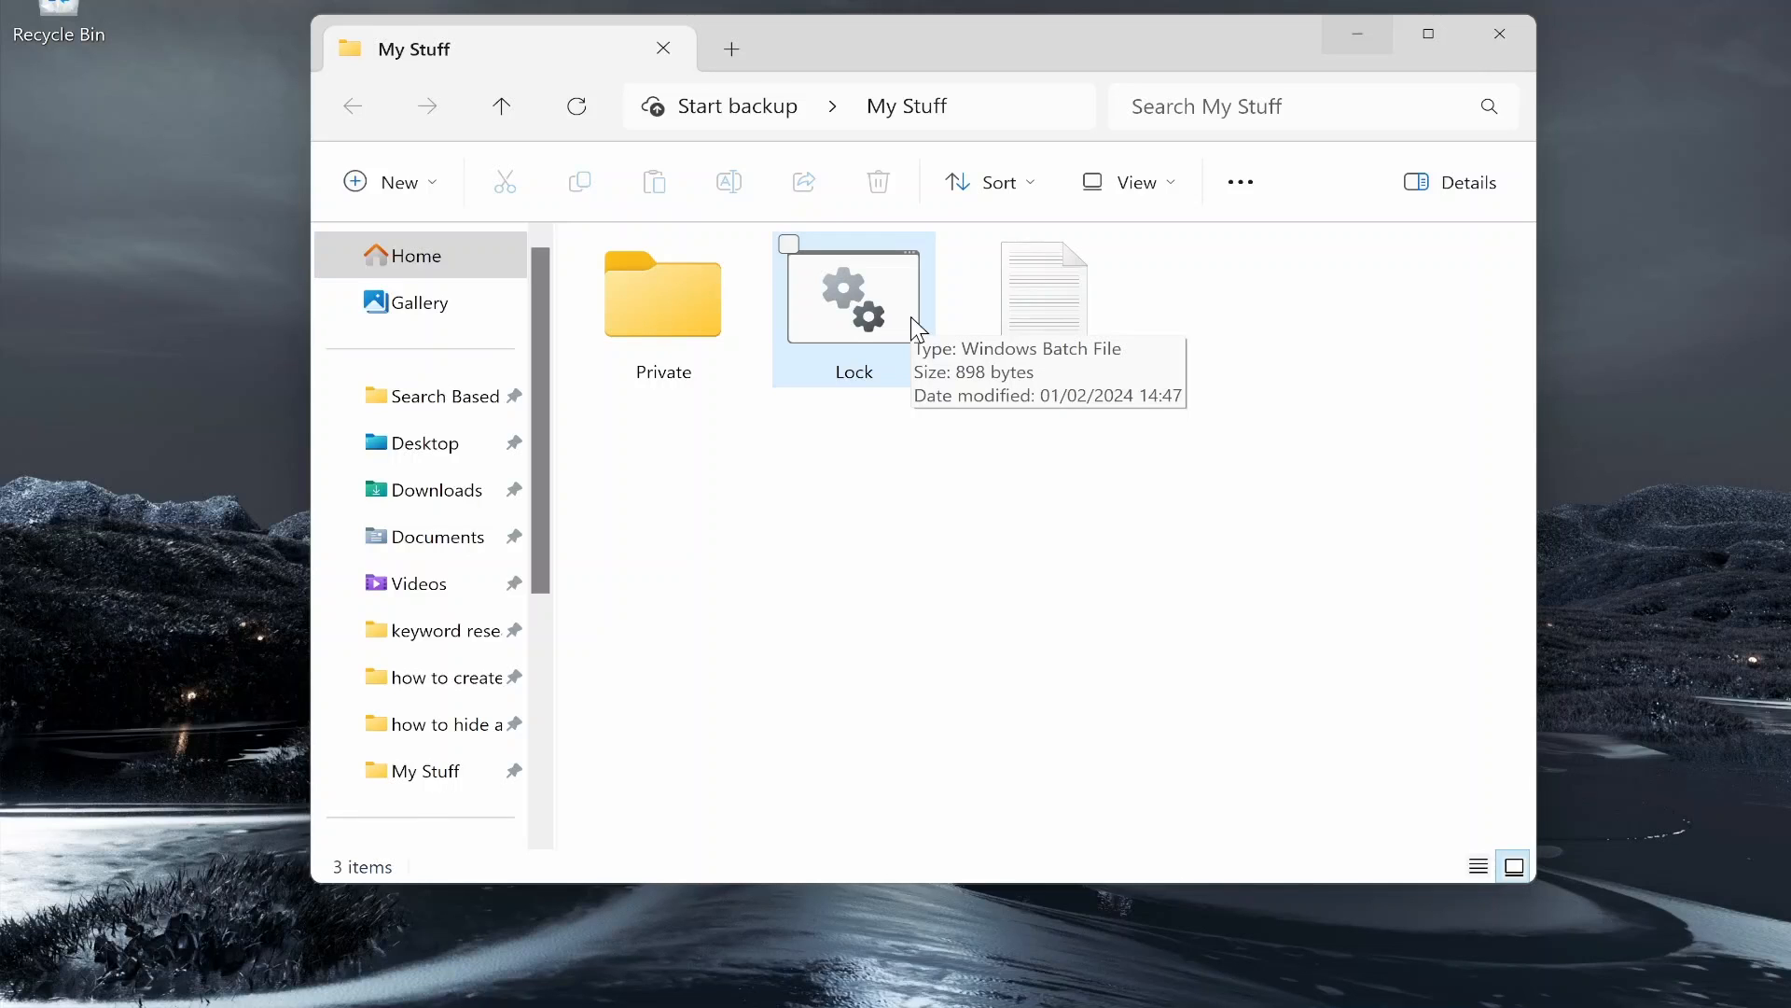
drag(1043, 272, 681, 322)
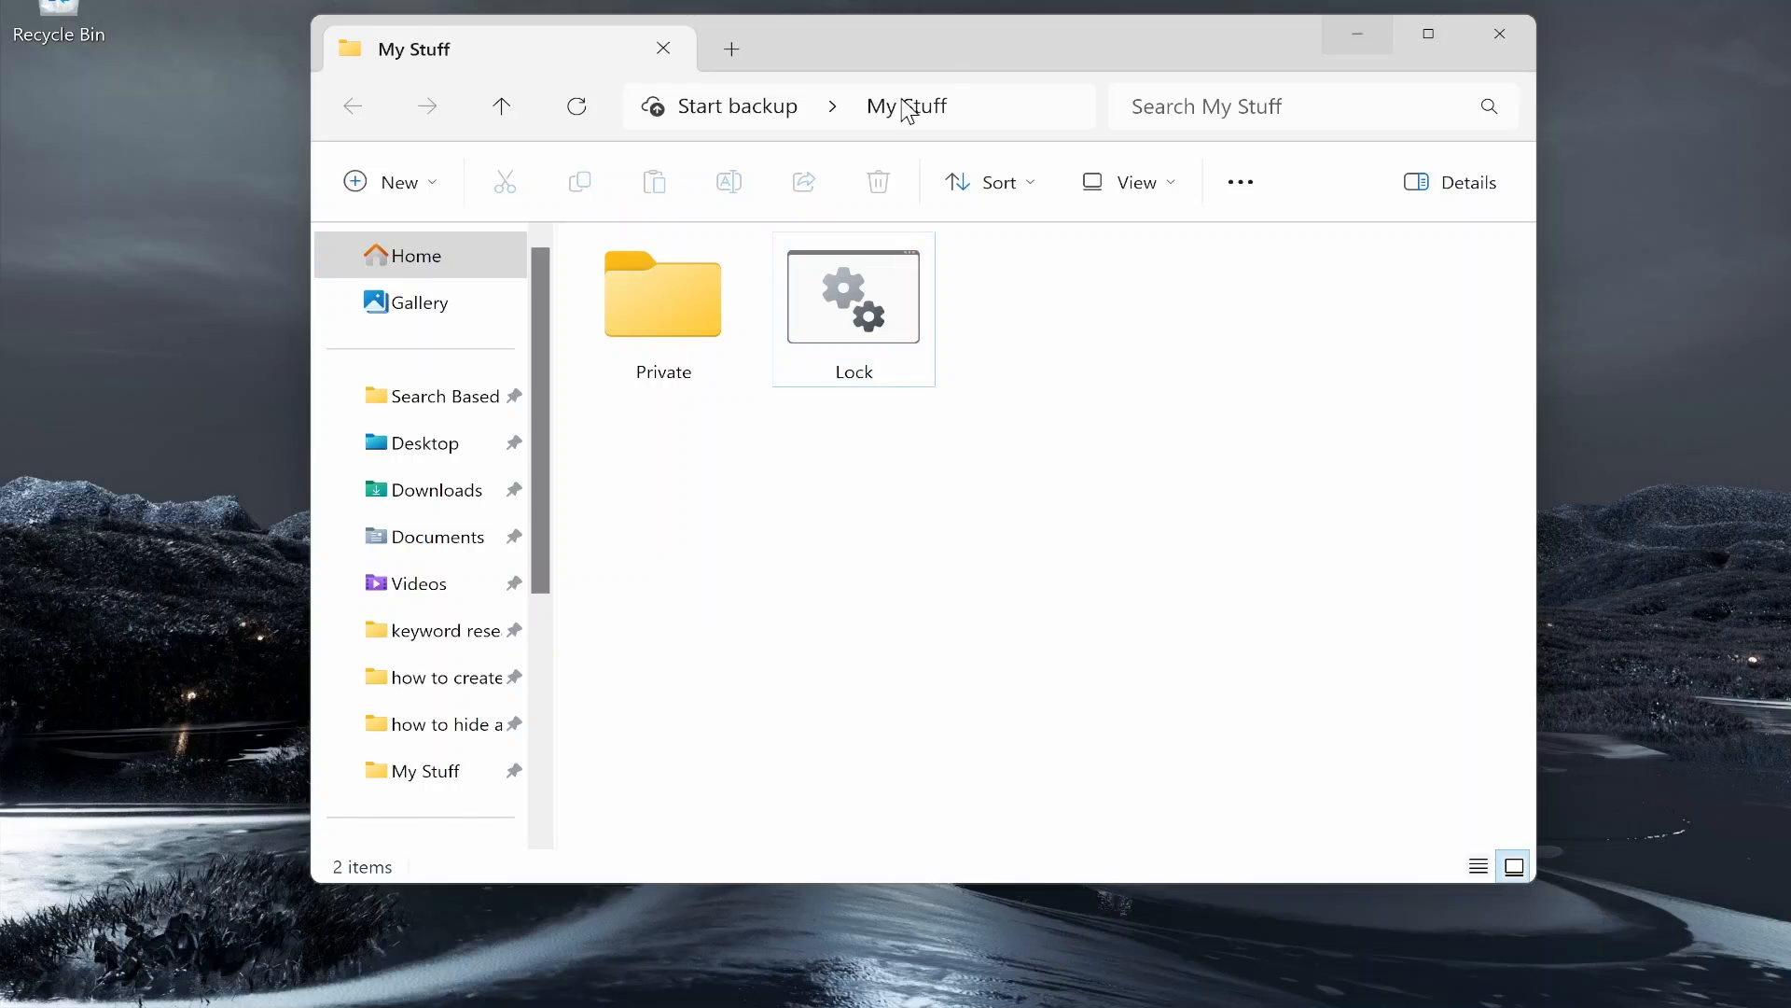
Step: Reopen My Stuff, run Lock.bat and answer y to hide Private, then close Explorer
click(1521, 20)
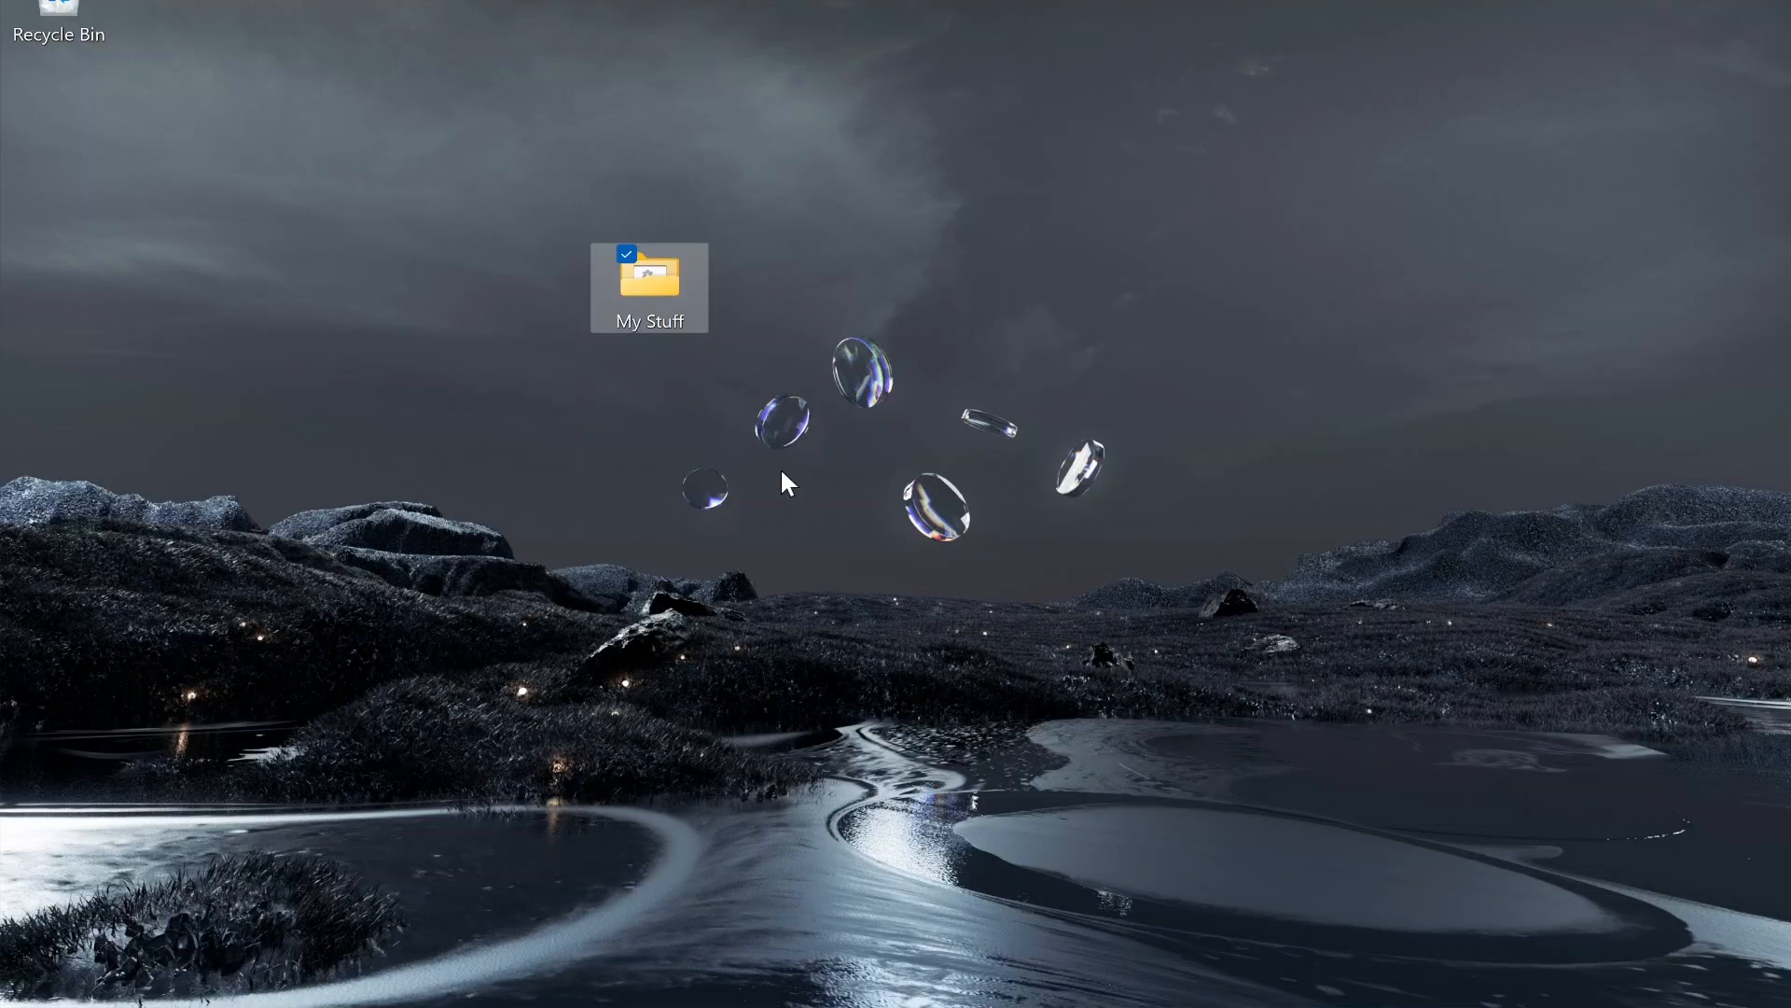
double_click(683, 299)
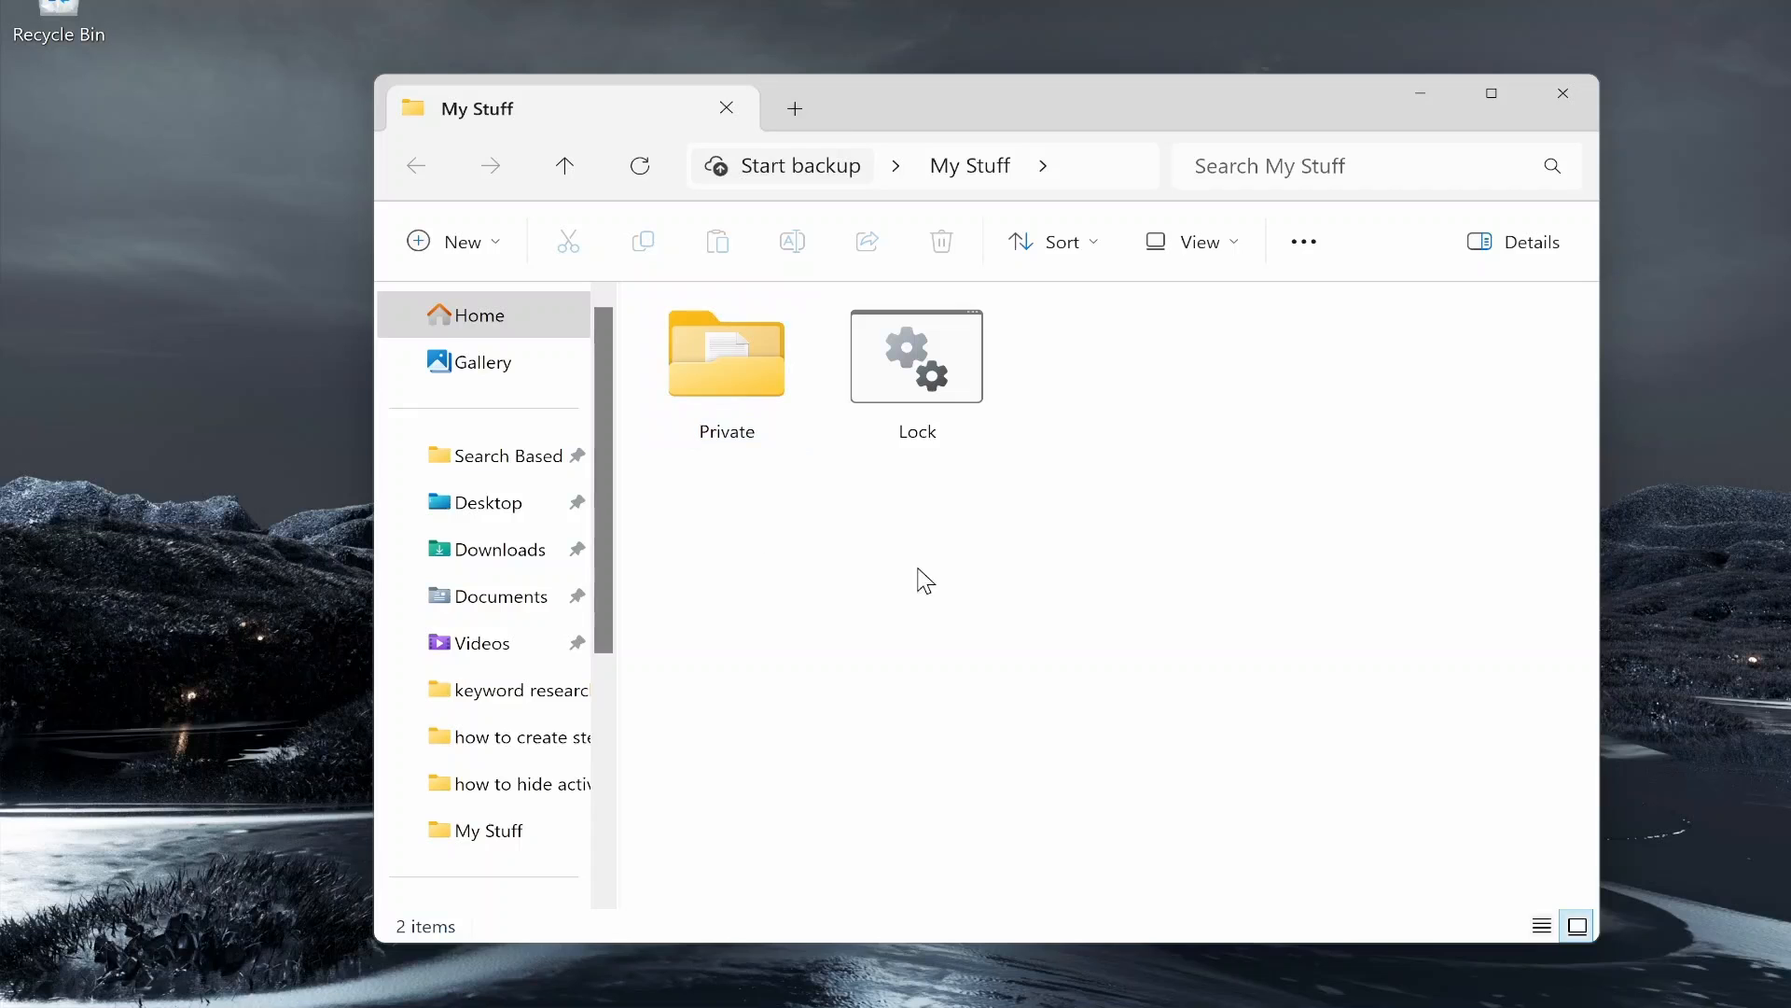
double_click(948, 369)
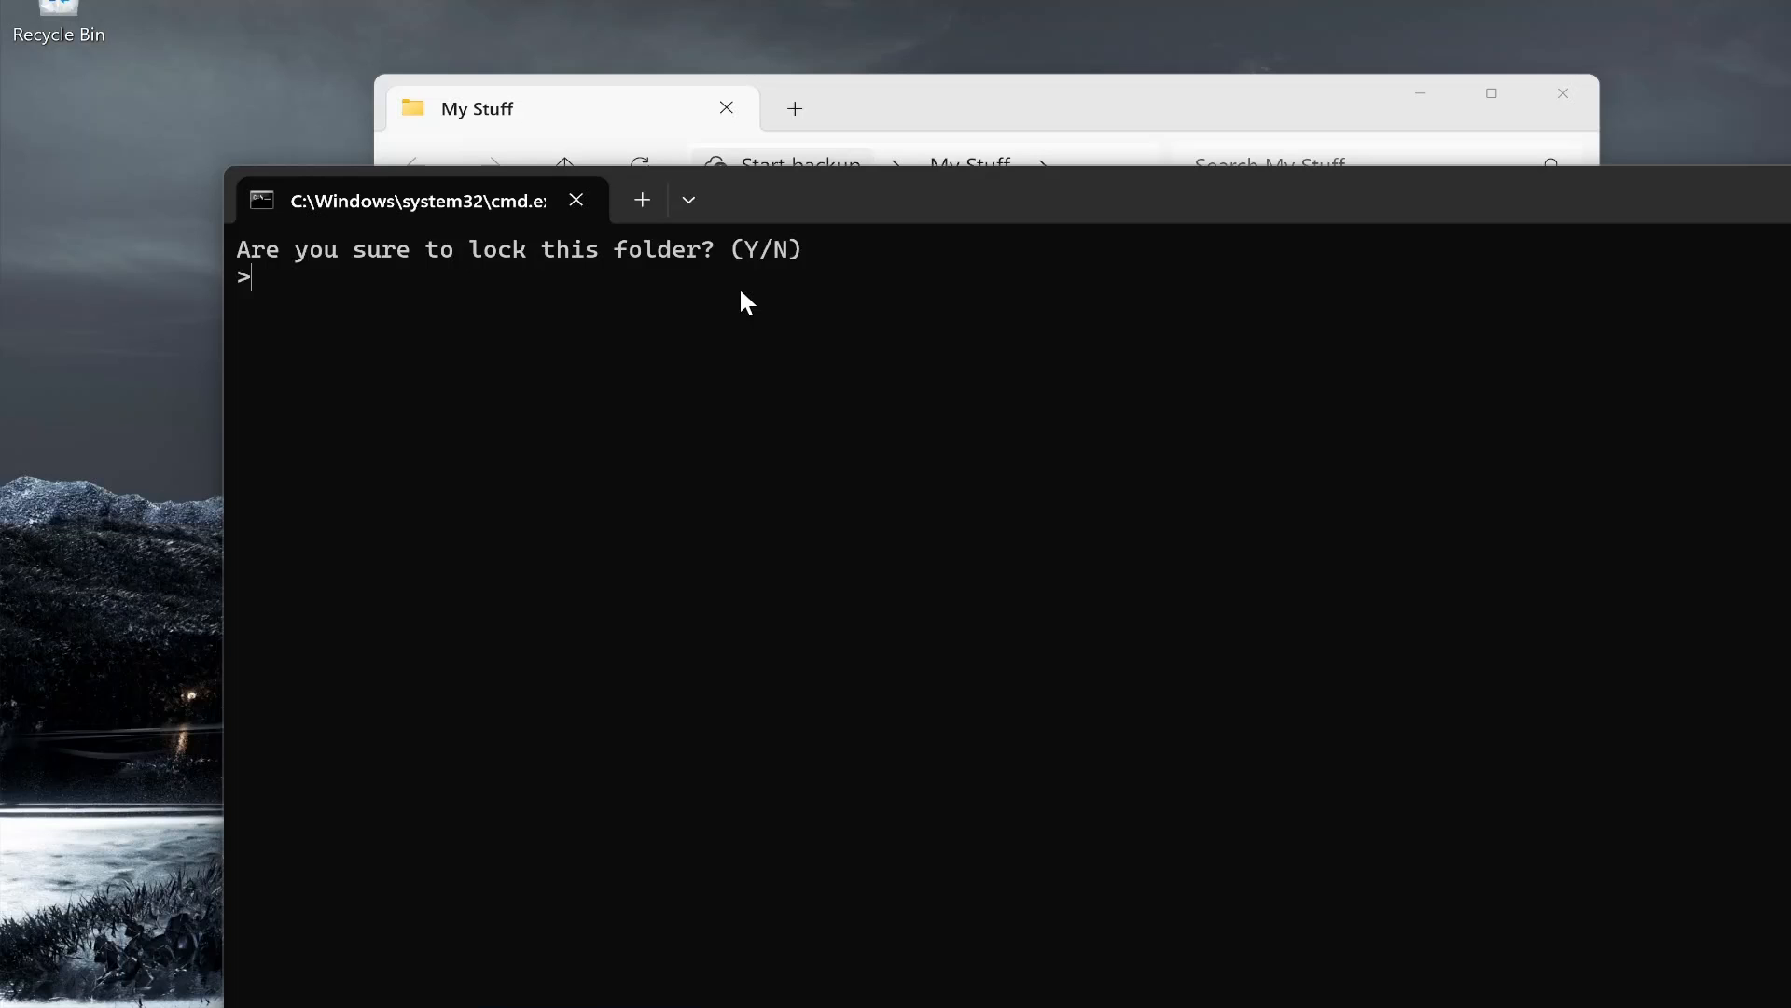
text(y)
key(Return)
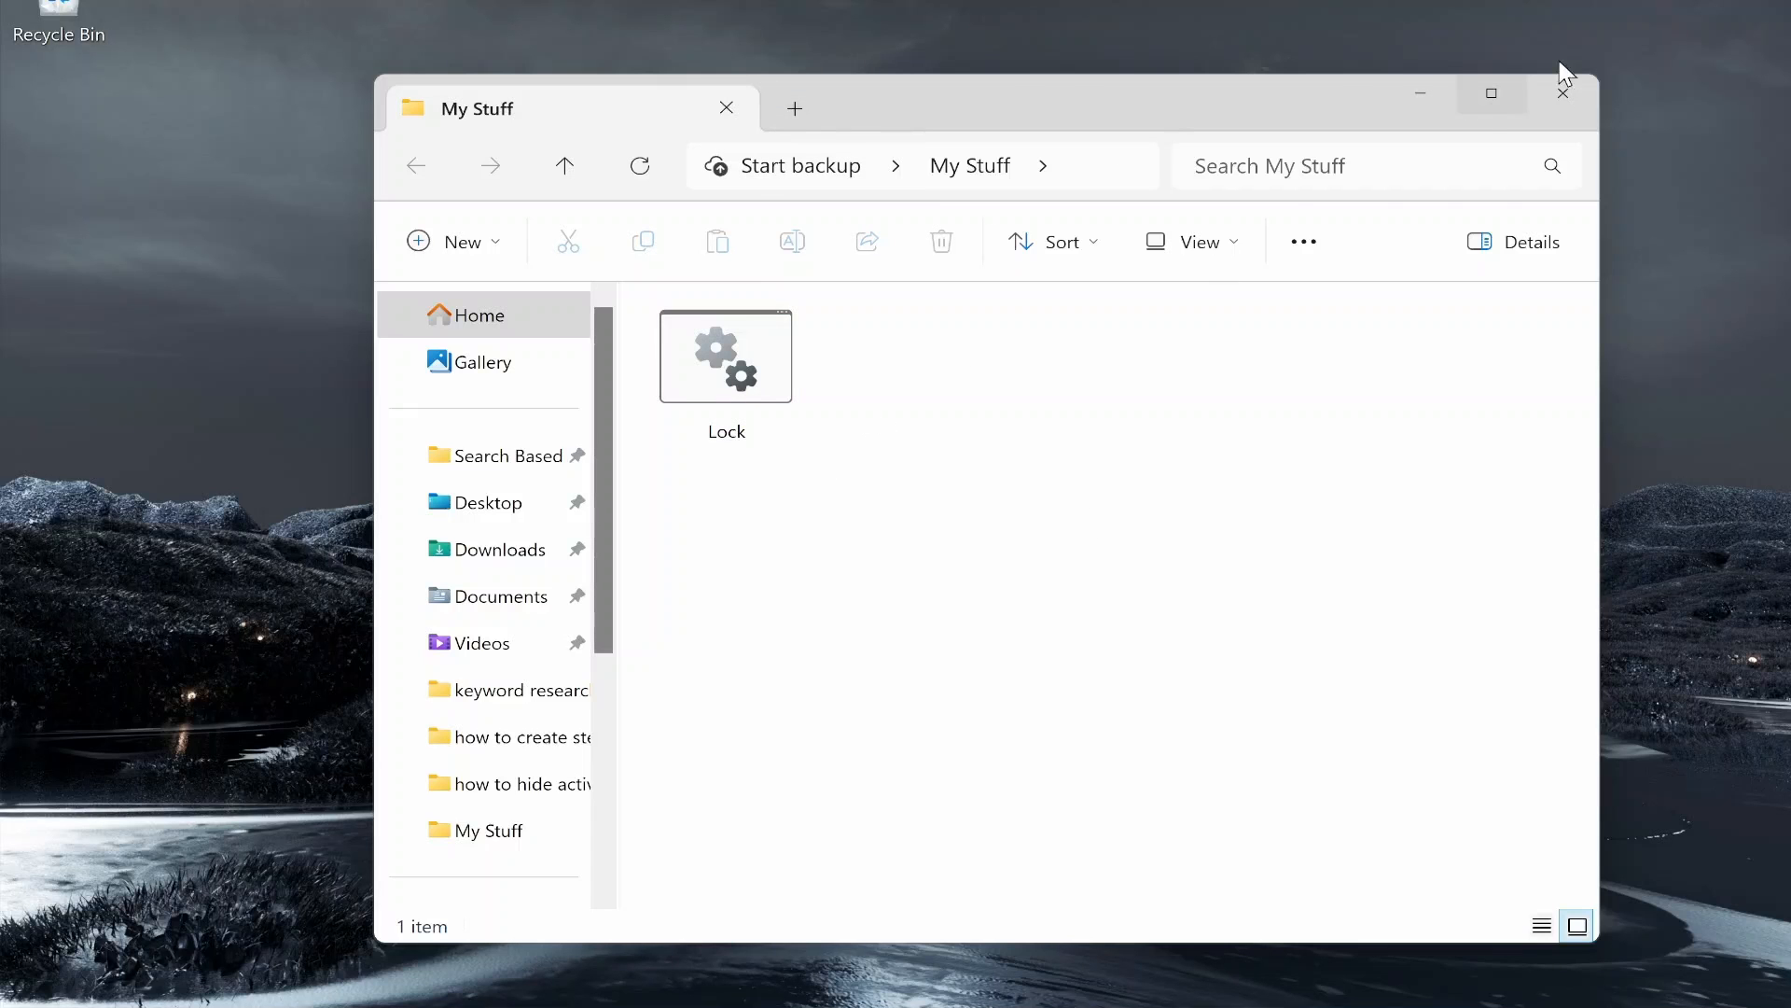
click(1564, 86)
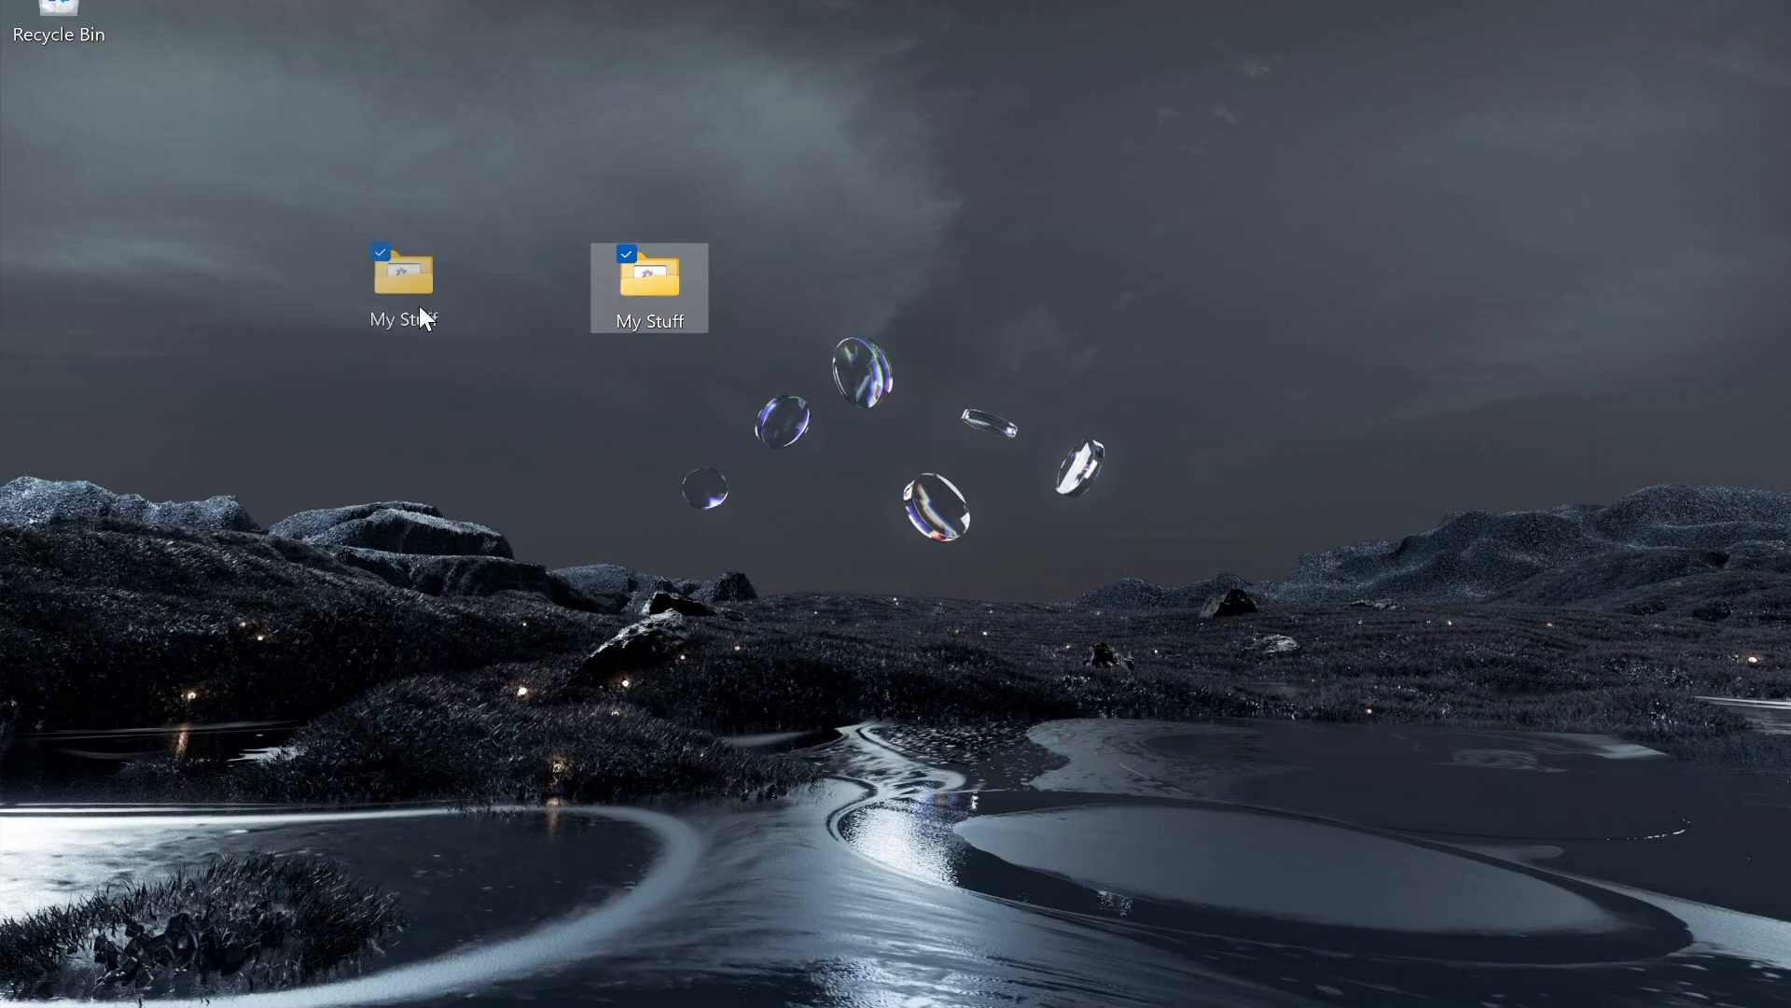
Step: Open My Stuff, run Lock.bat and enter the password to reveal Private
drag(420, 308, 429, 311)
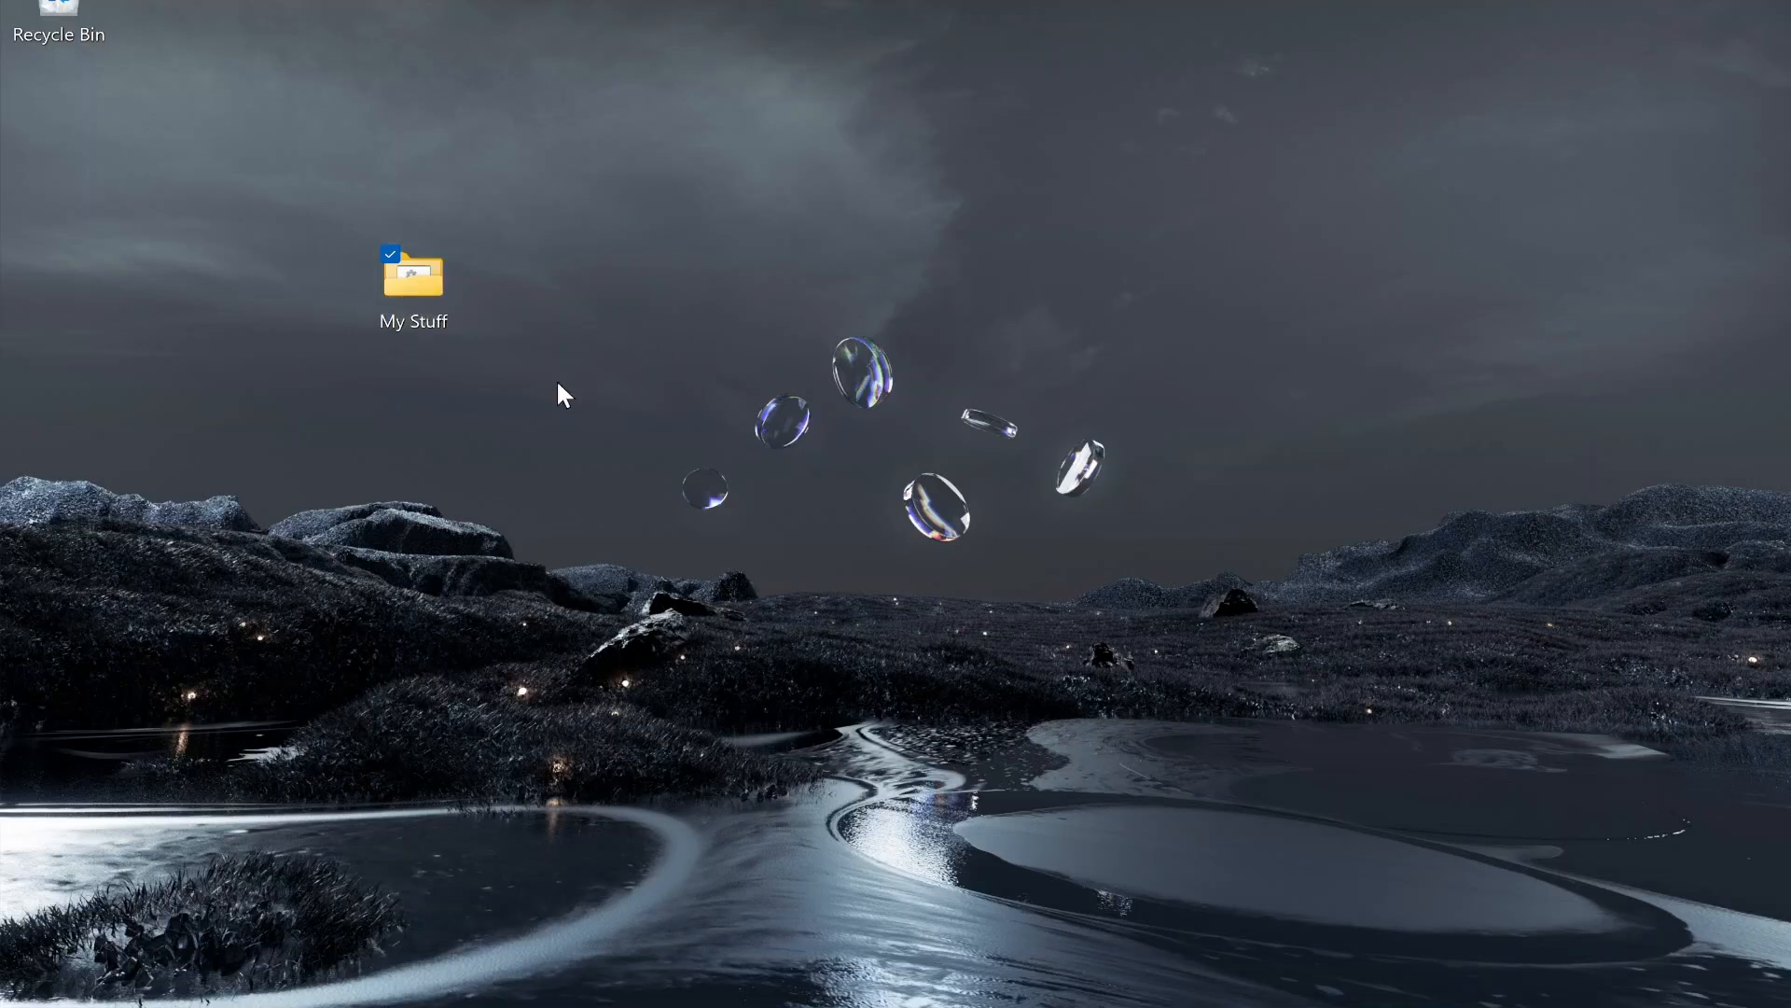
key(Return)
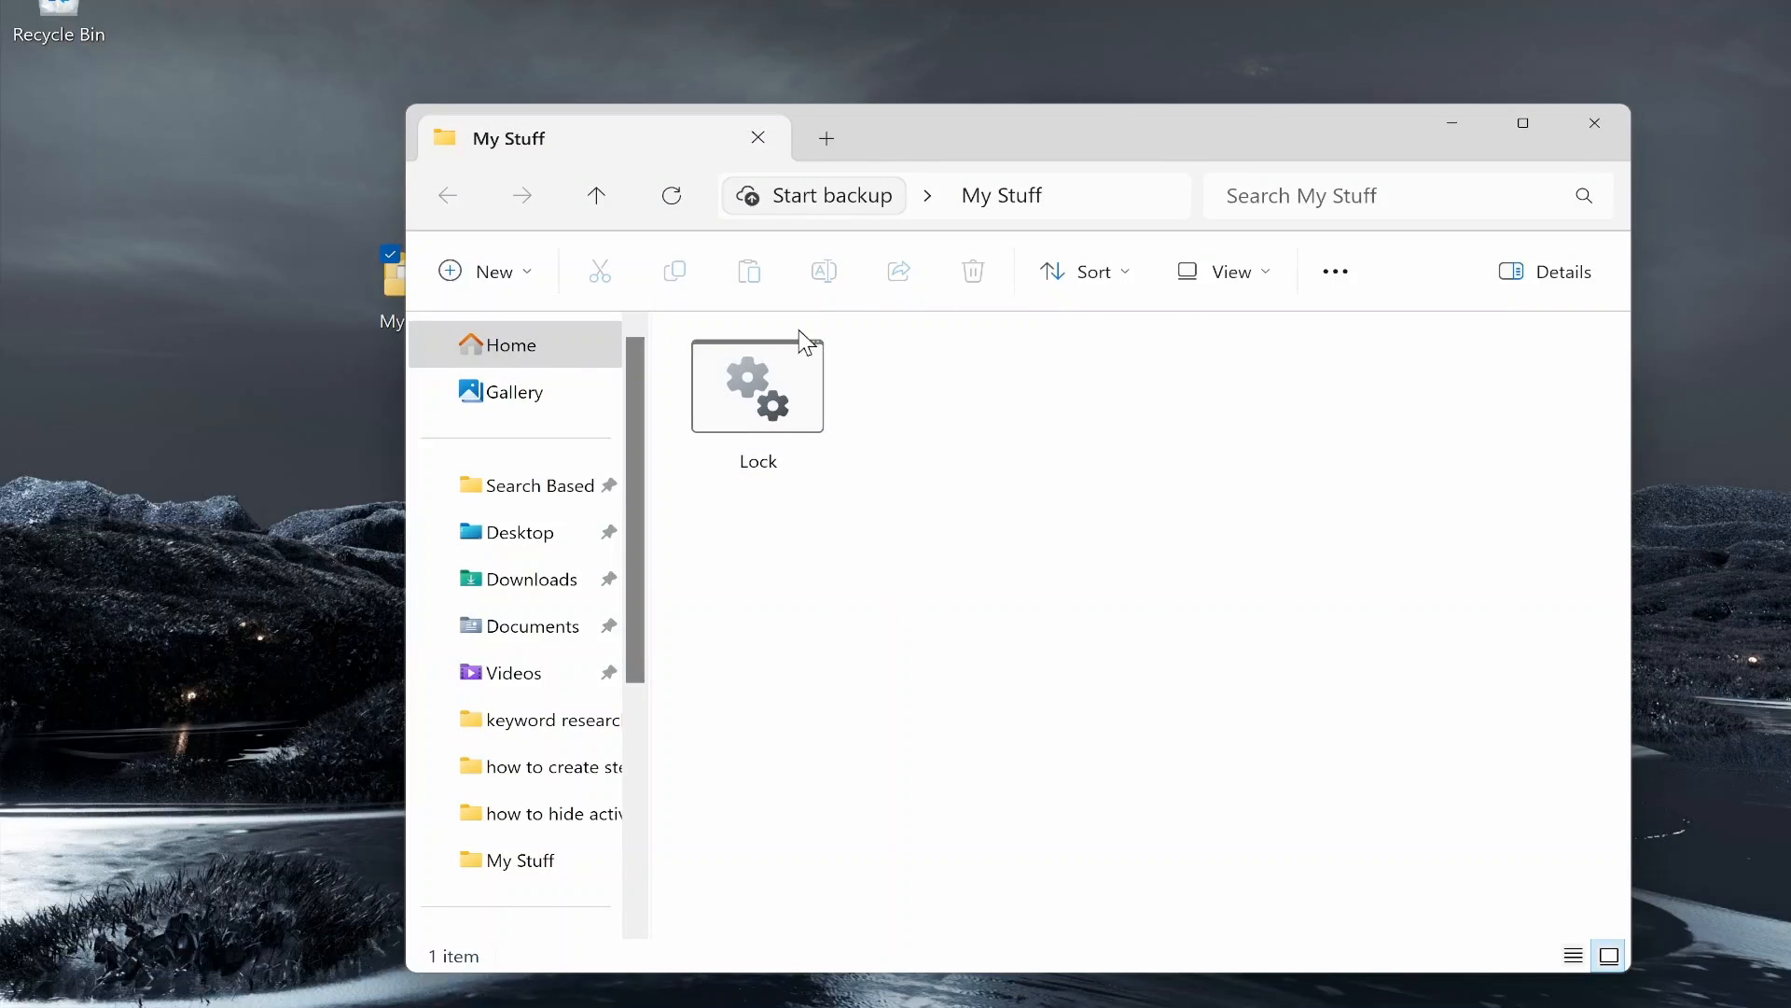
click(791, 409)
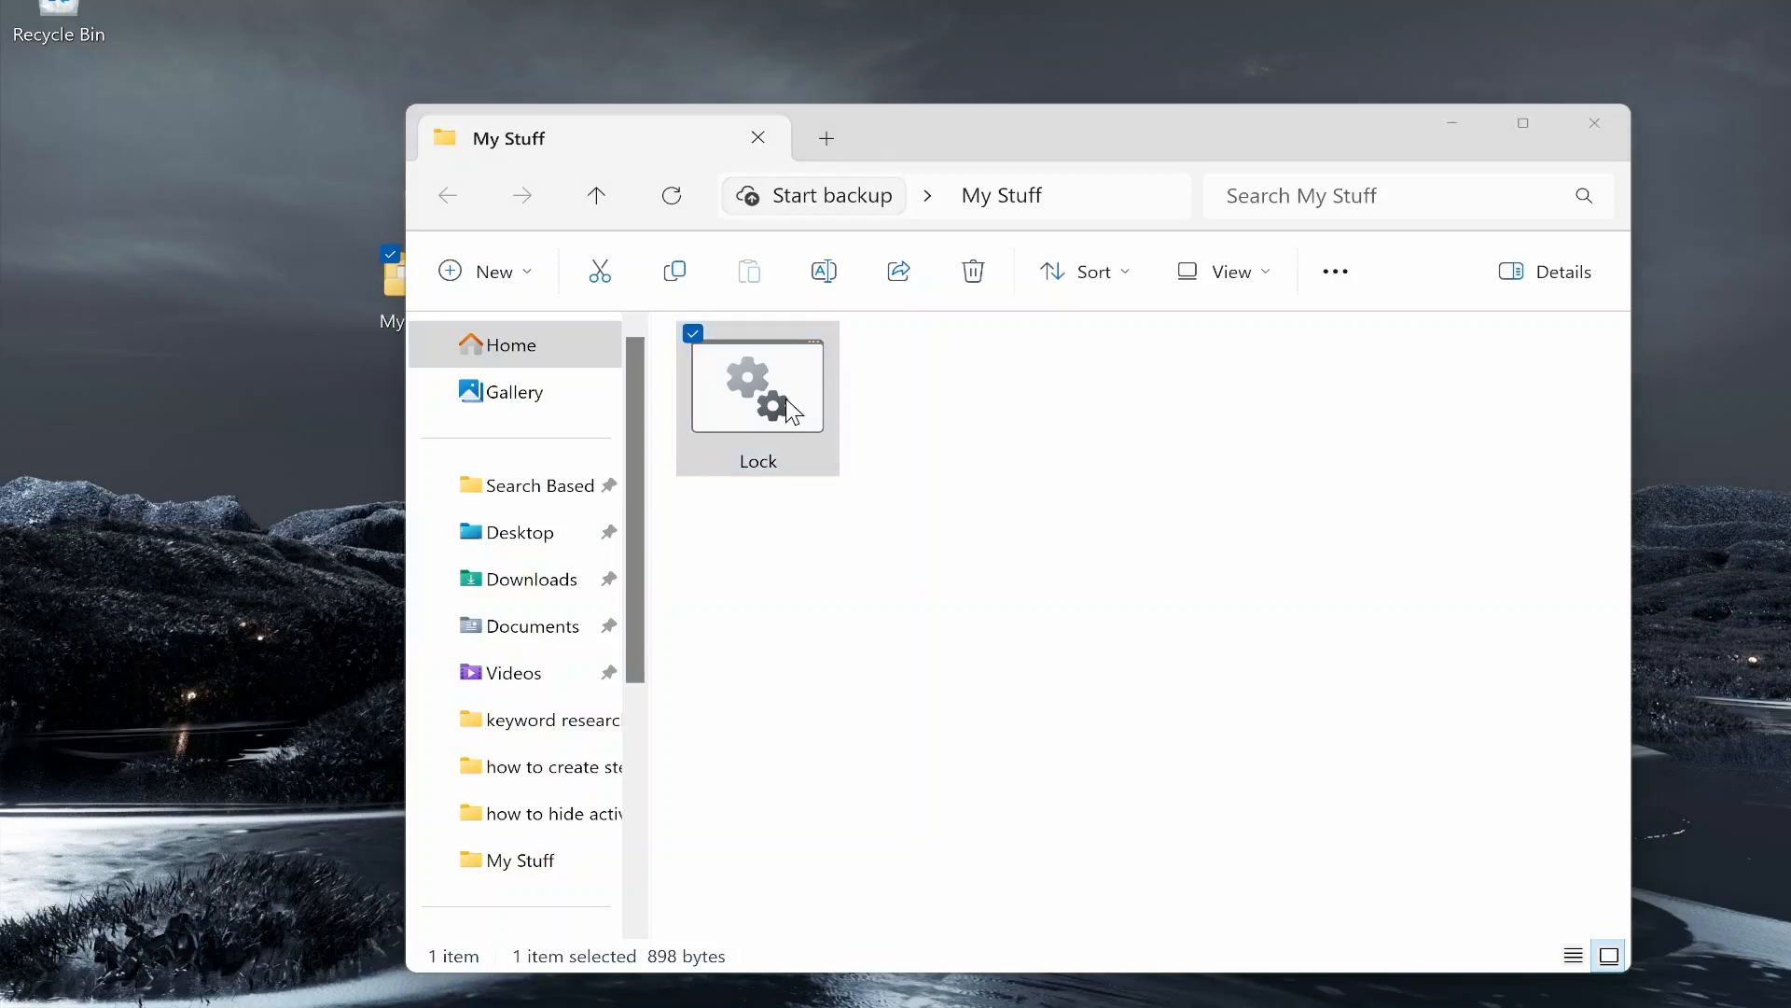
double_click(788, 401)
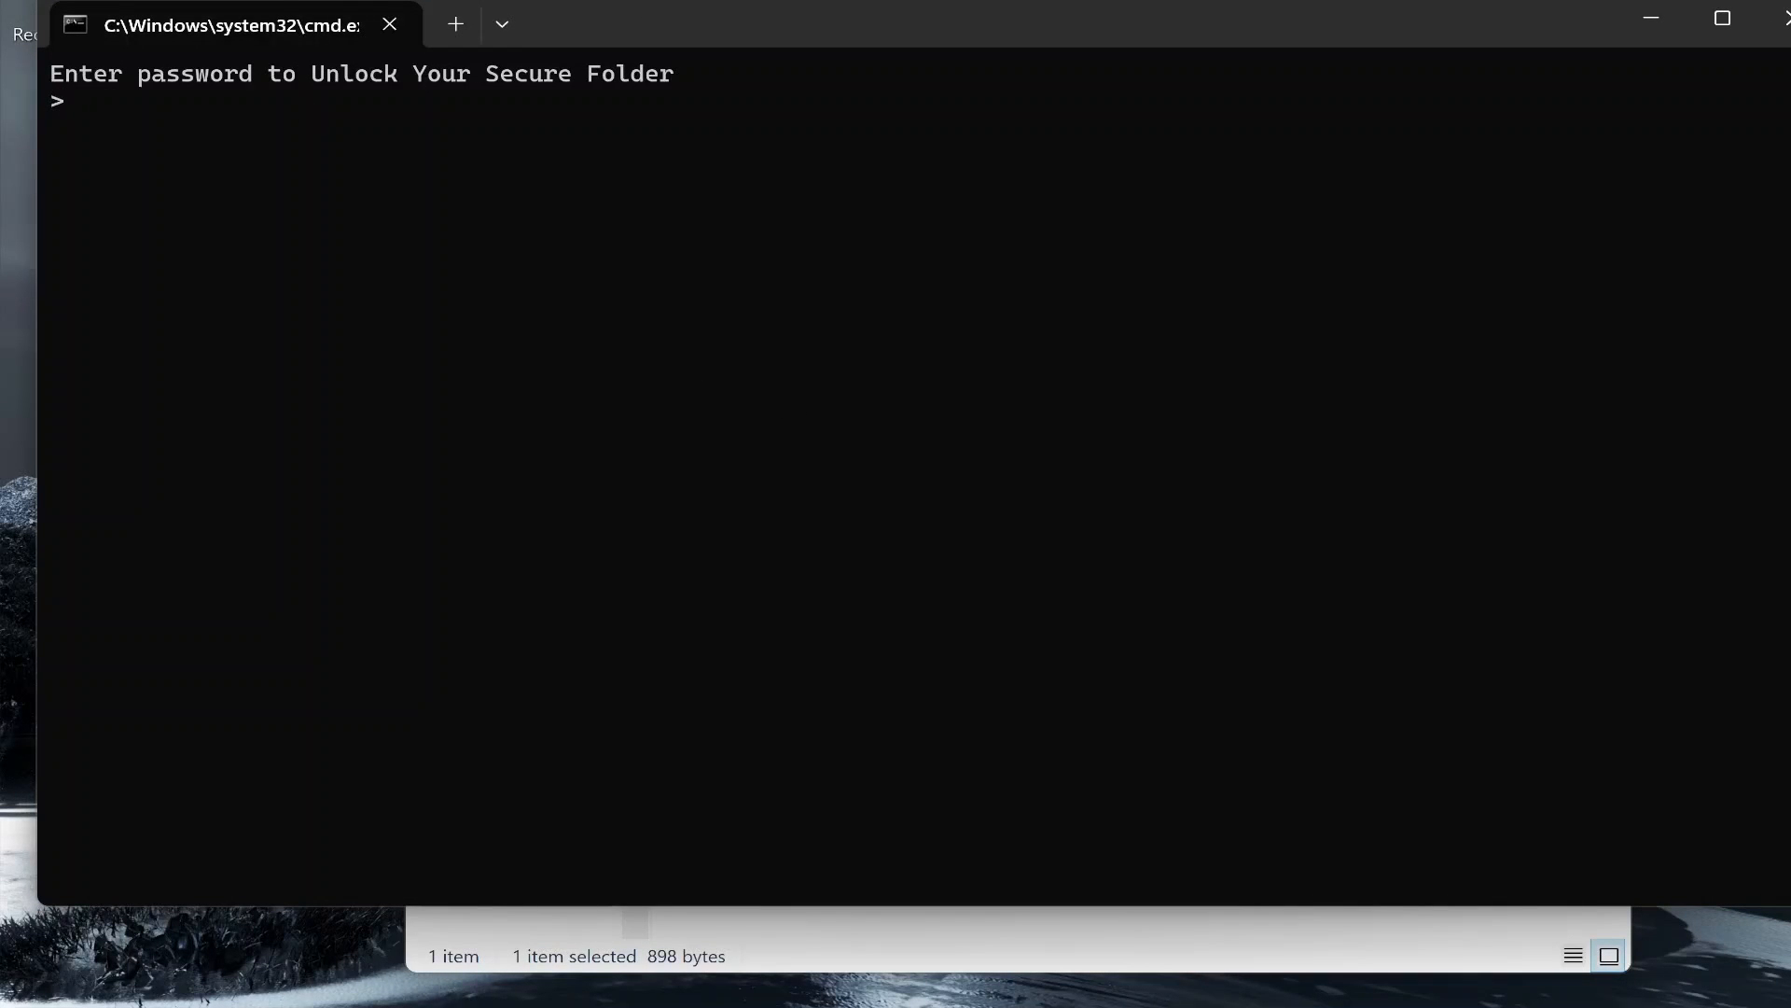
text(1234)
key(Return)
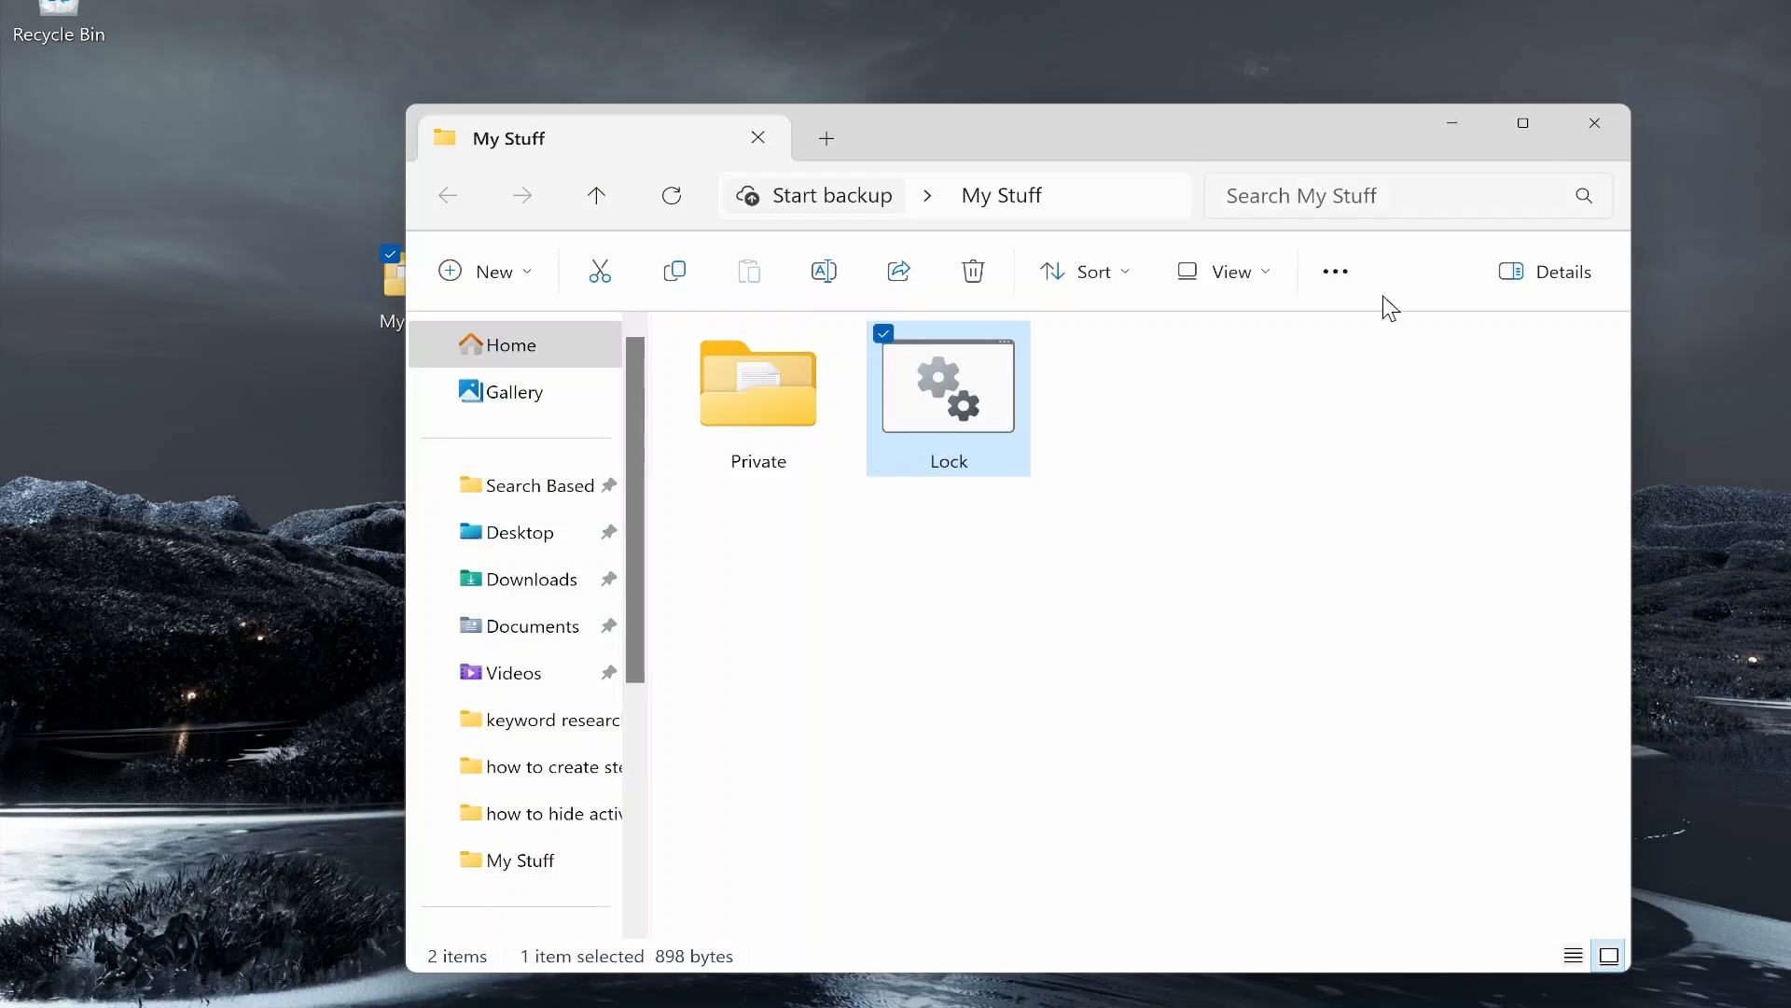
Step: Confirm the videos sit in Private, then rerun Lock.bat and answer Y to hide it again
double_click(789, 374)
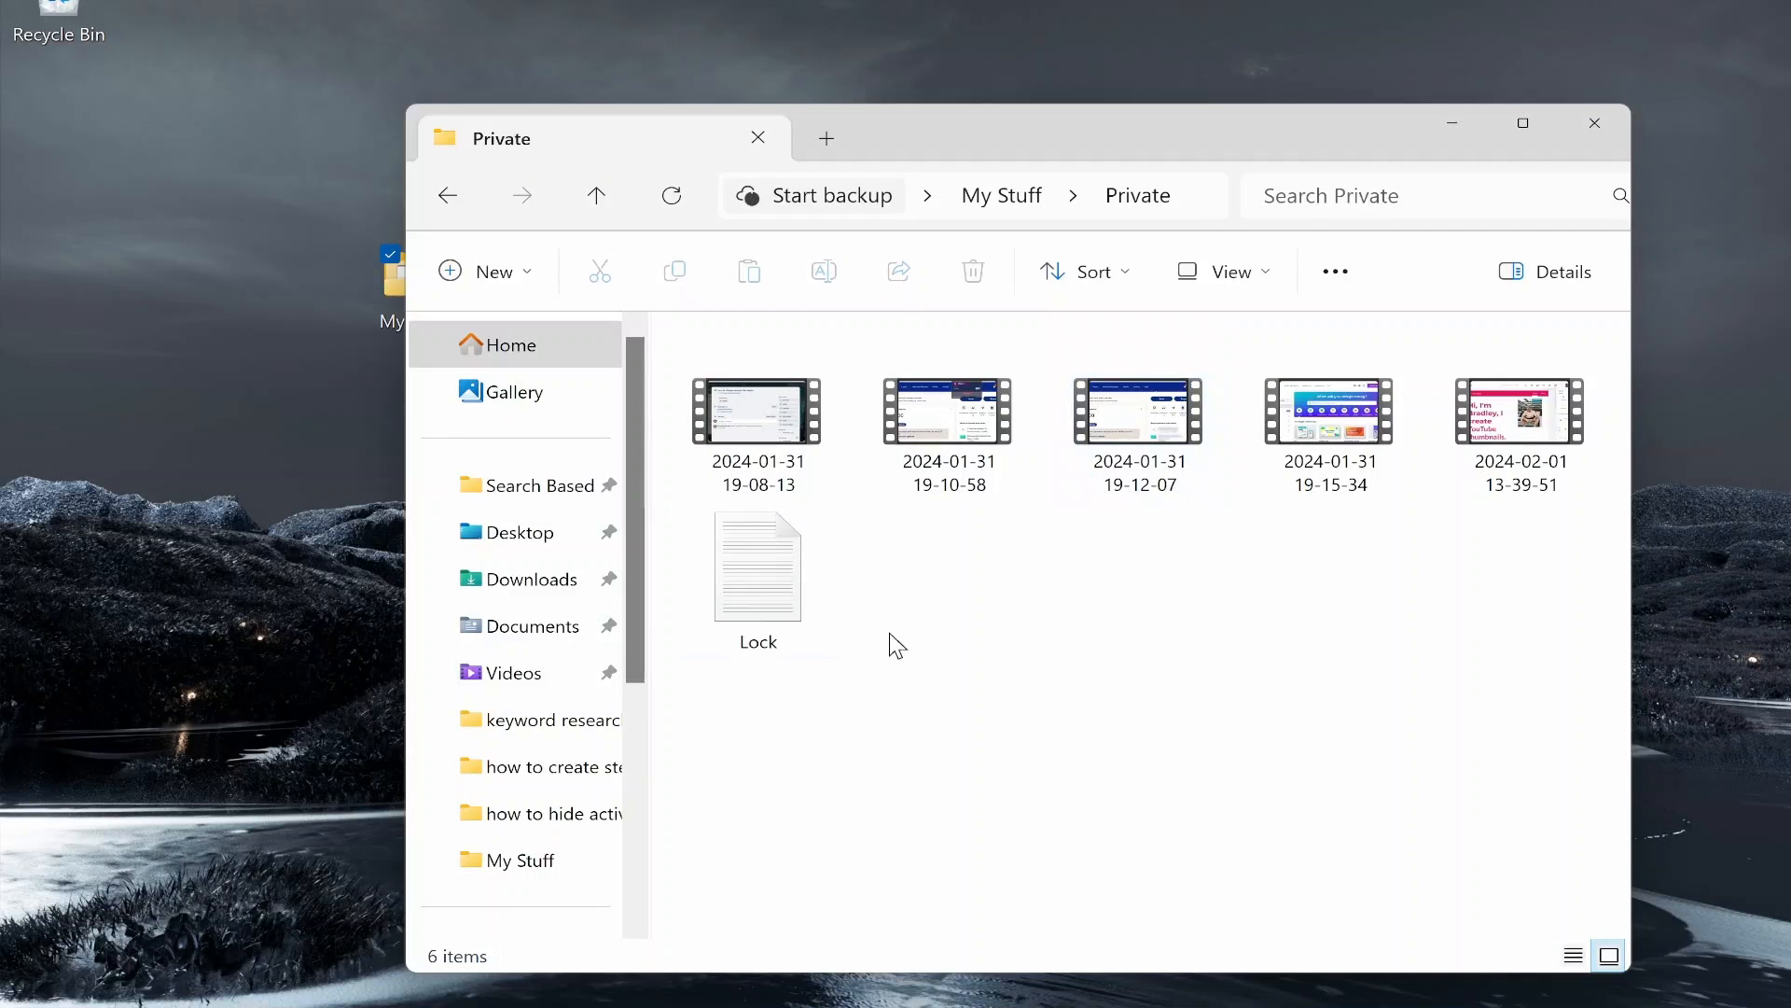
click(451, 211)
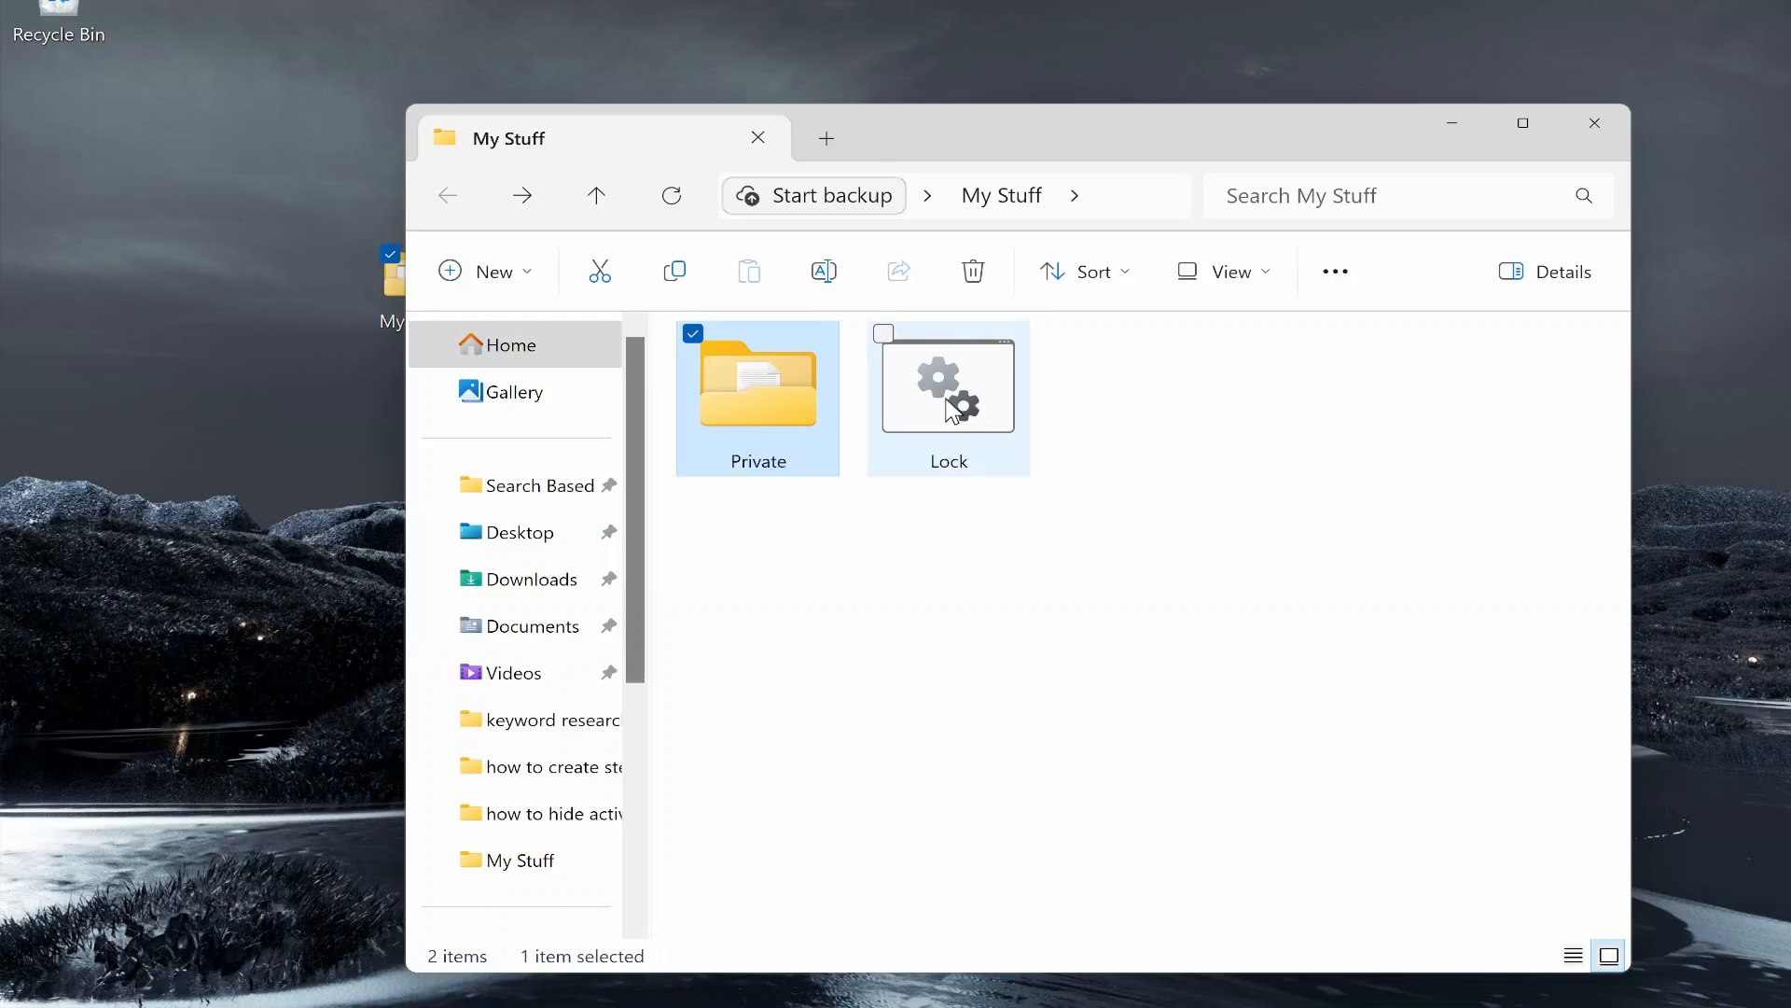
click(1022, 403)
double_click(1022, 407)
drag(581, 56, 919, 305)
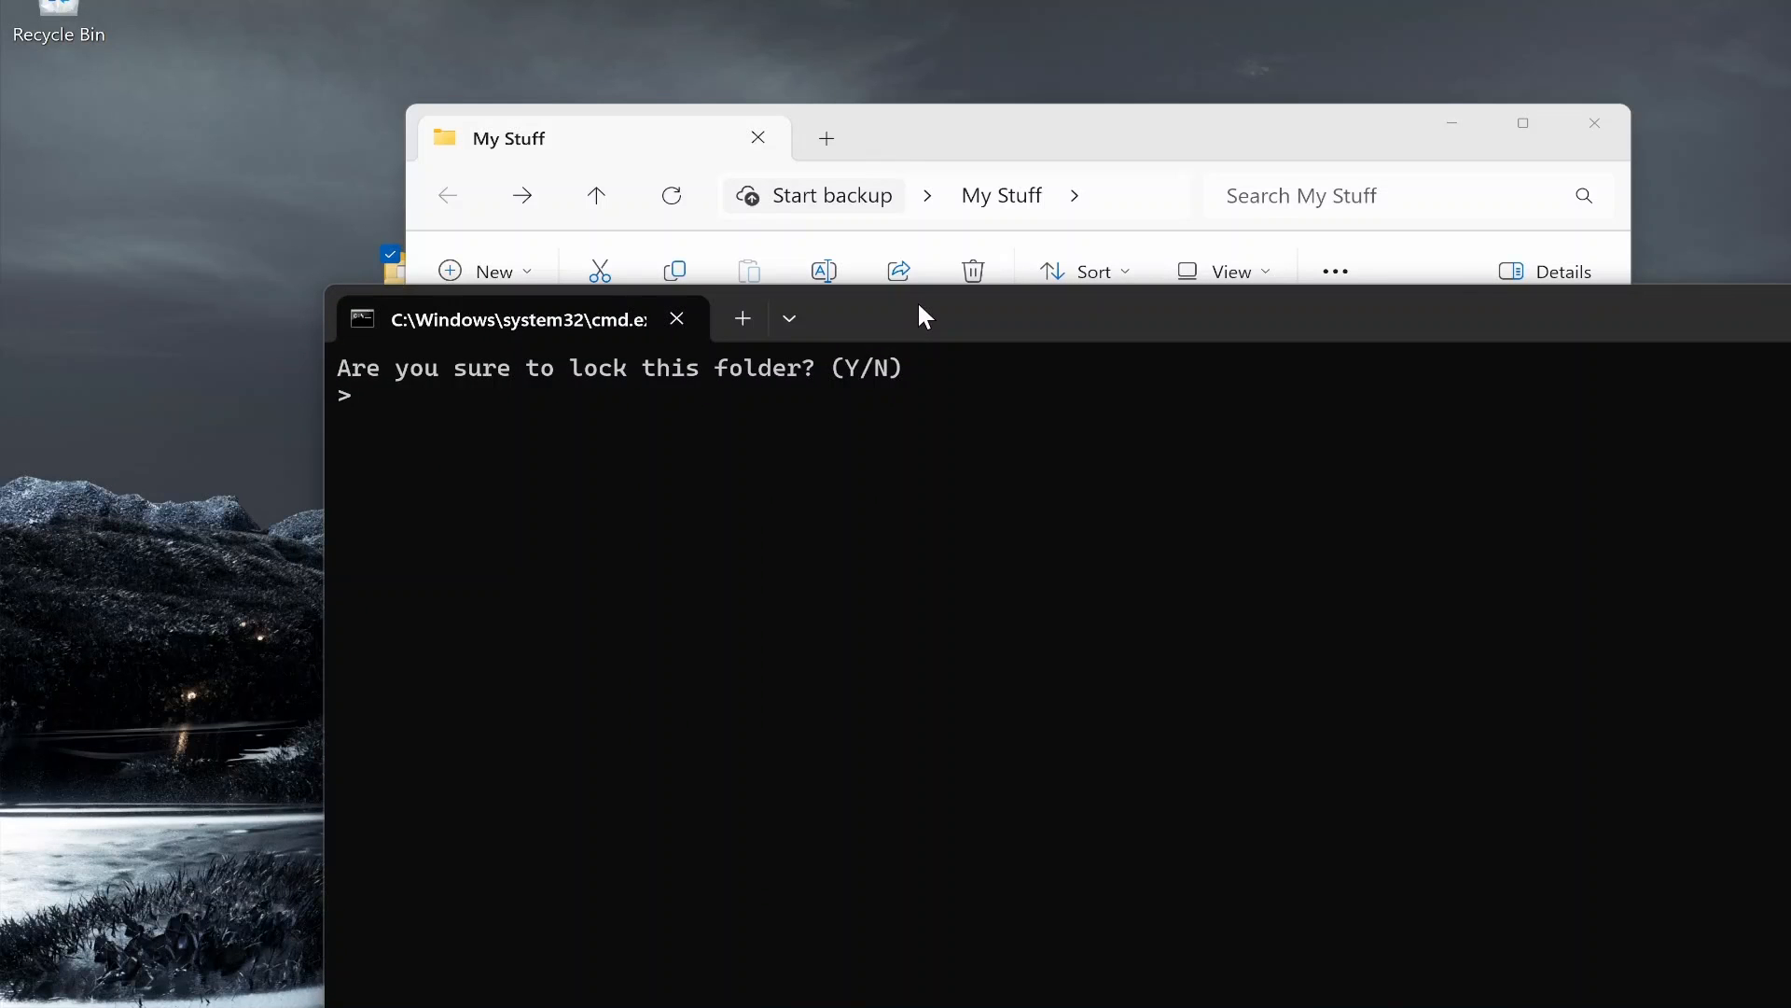
text(Y)
key(Return)
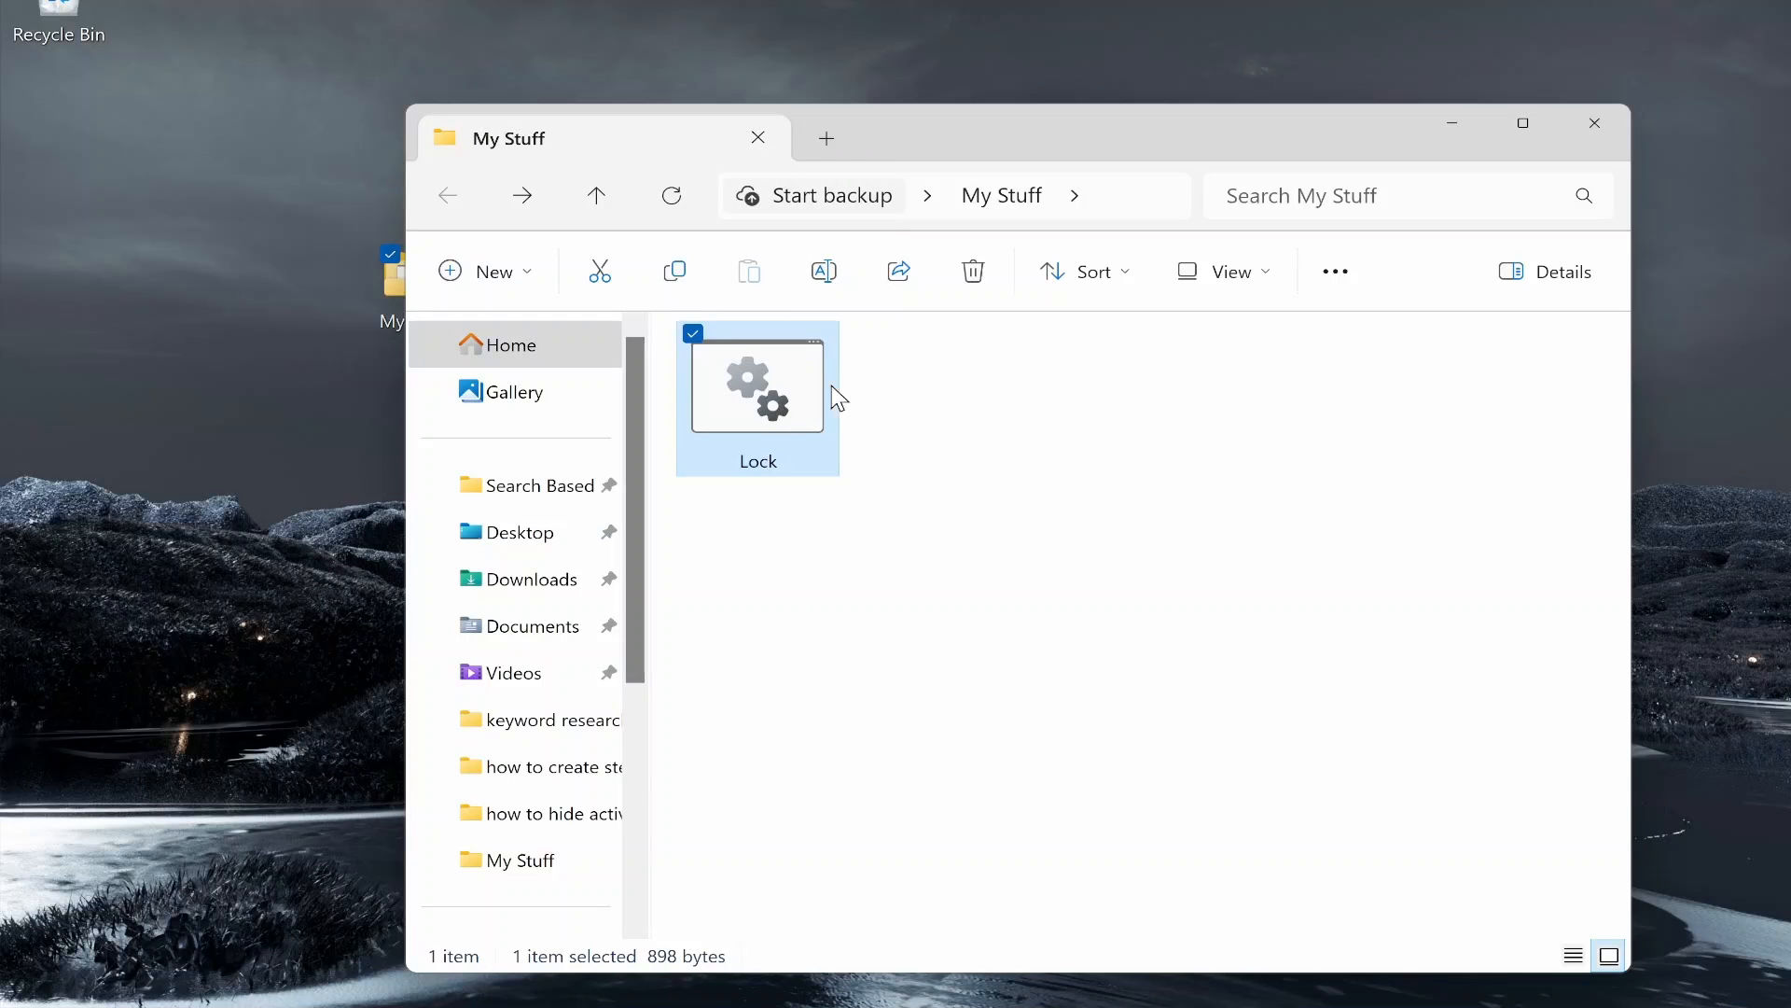
mouse_move(833, 386)
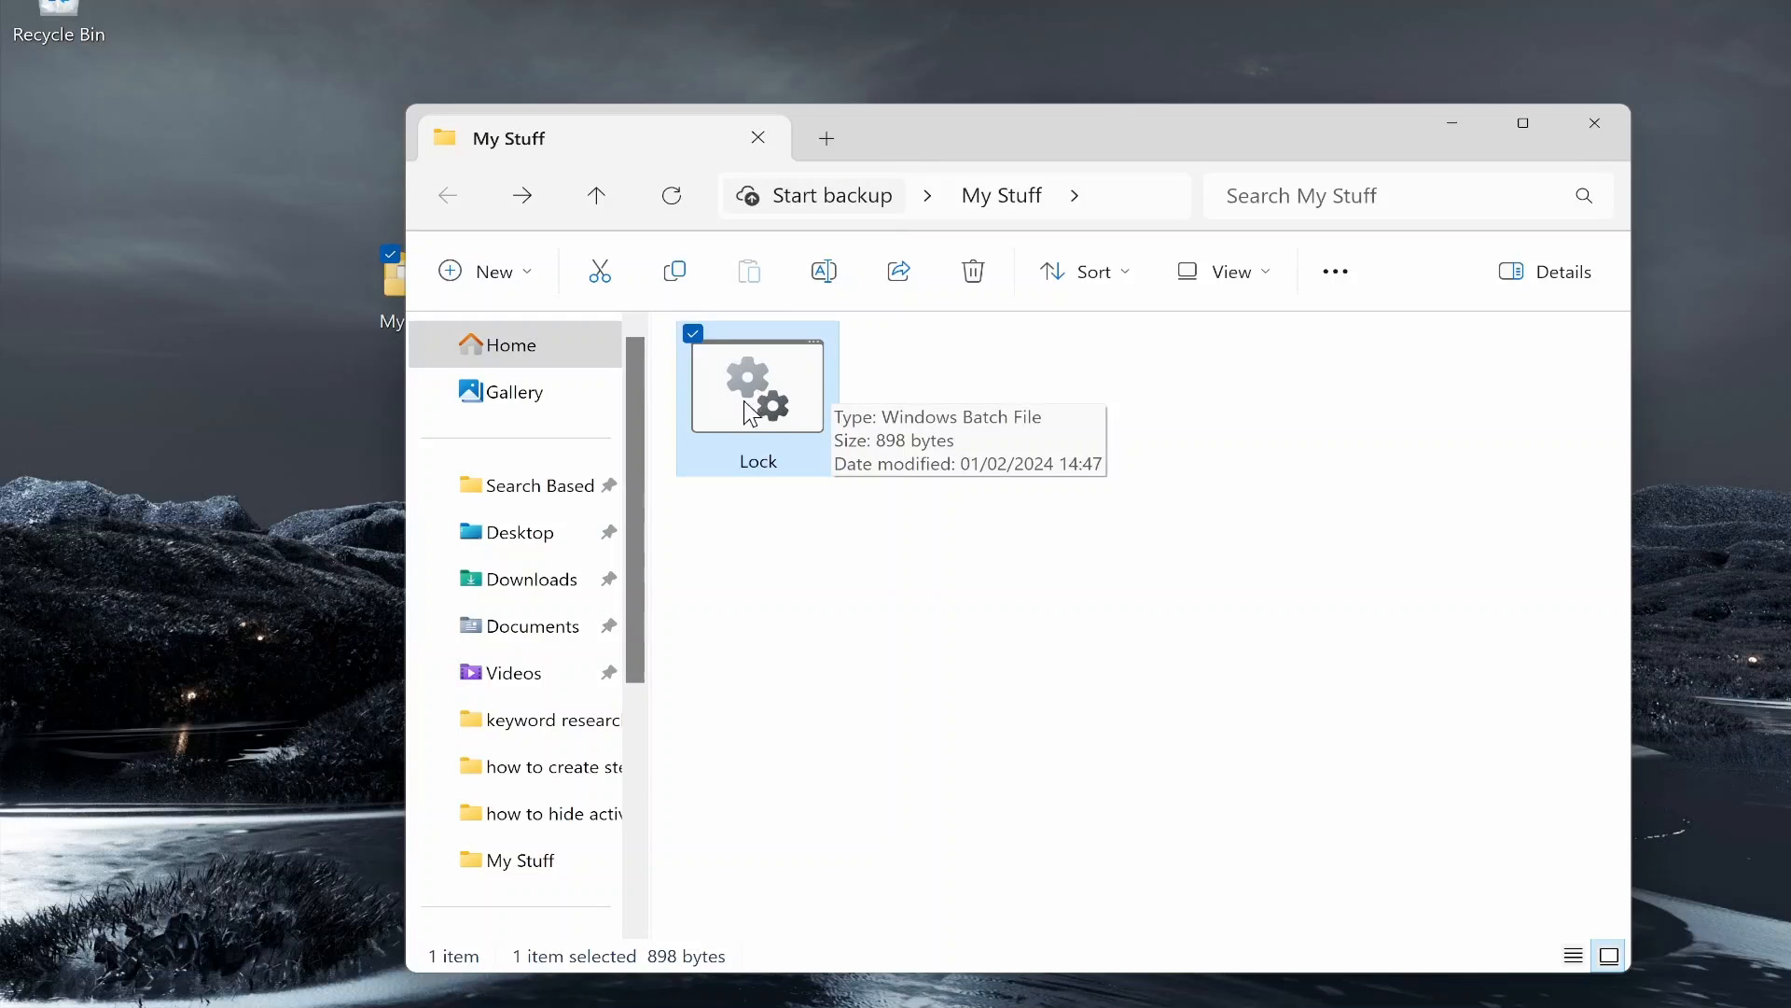
right_click(765, 368)
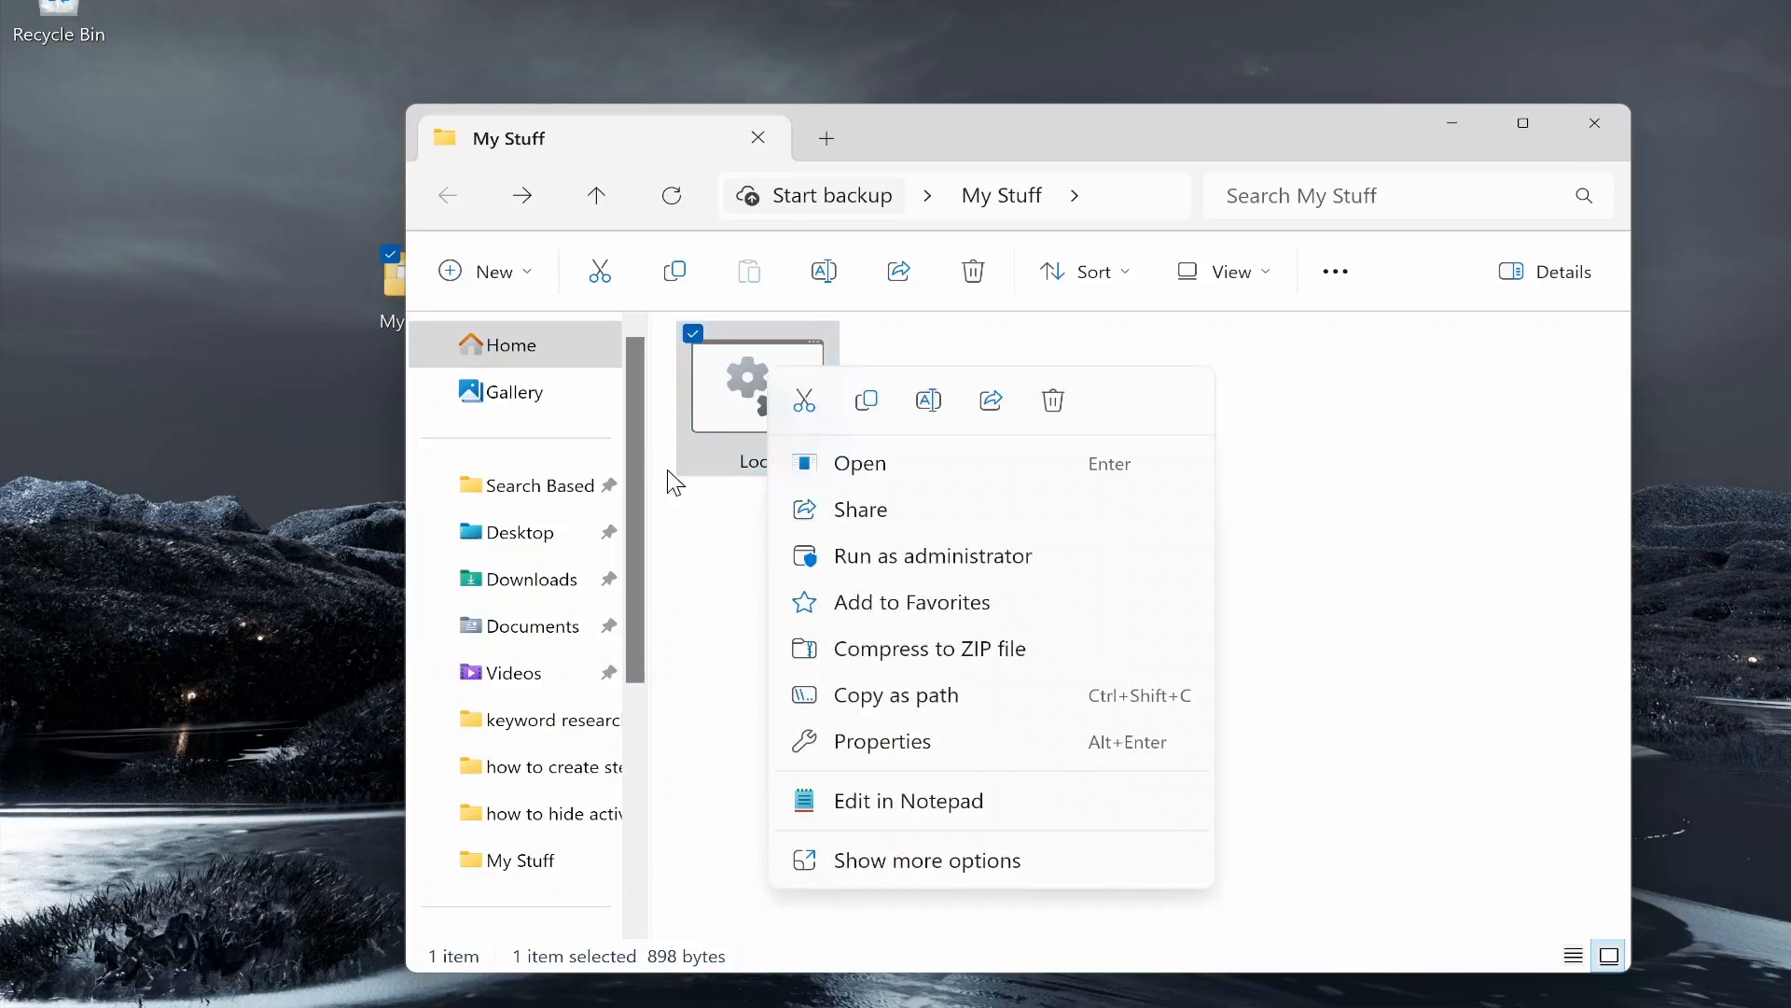
click(870, 800)
scroll(358, 665, down, 2)
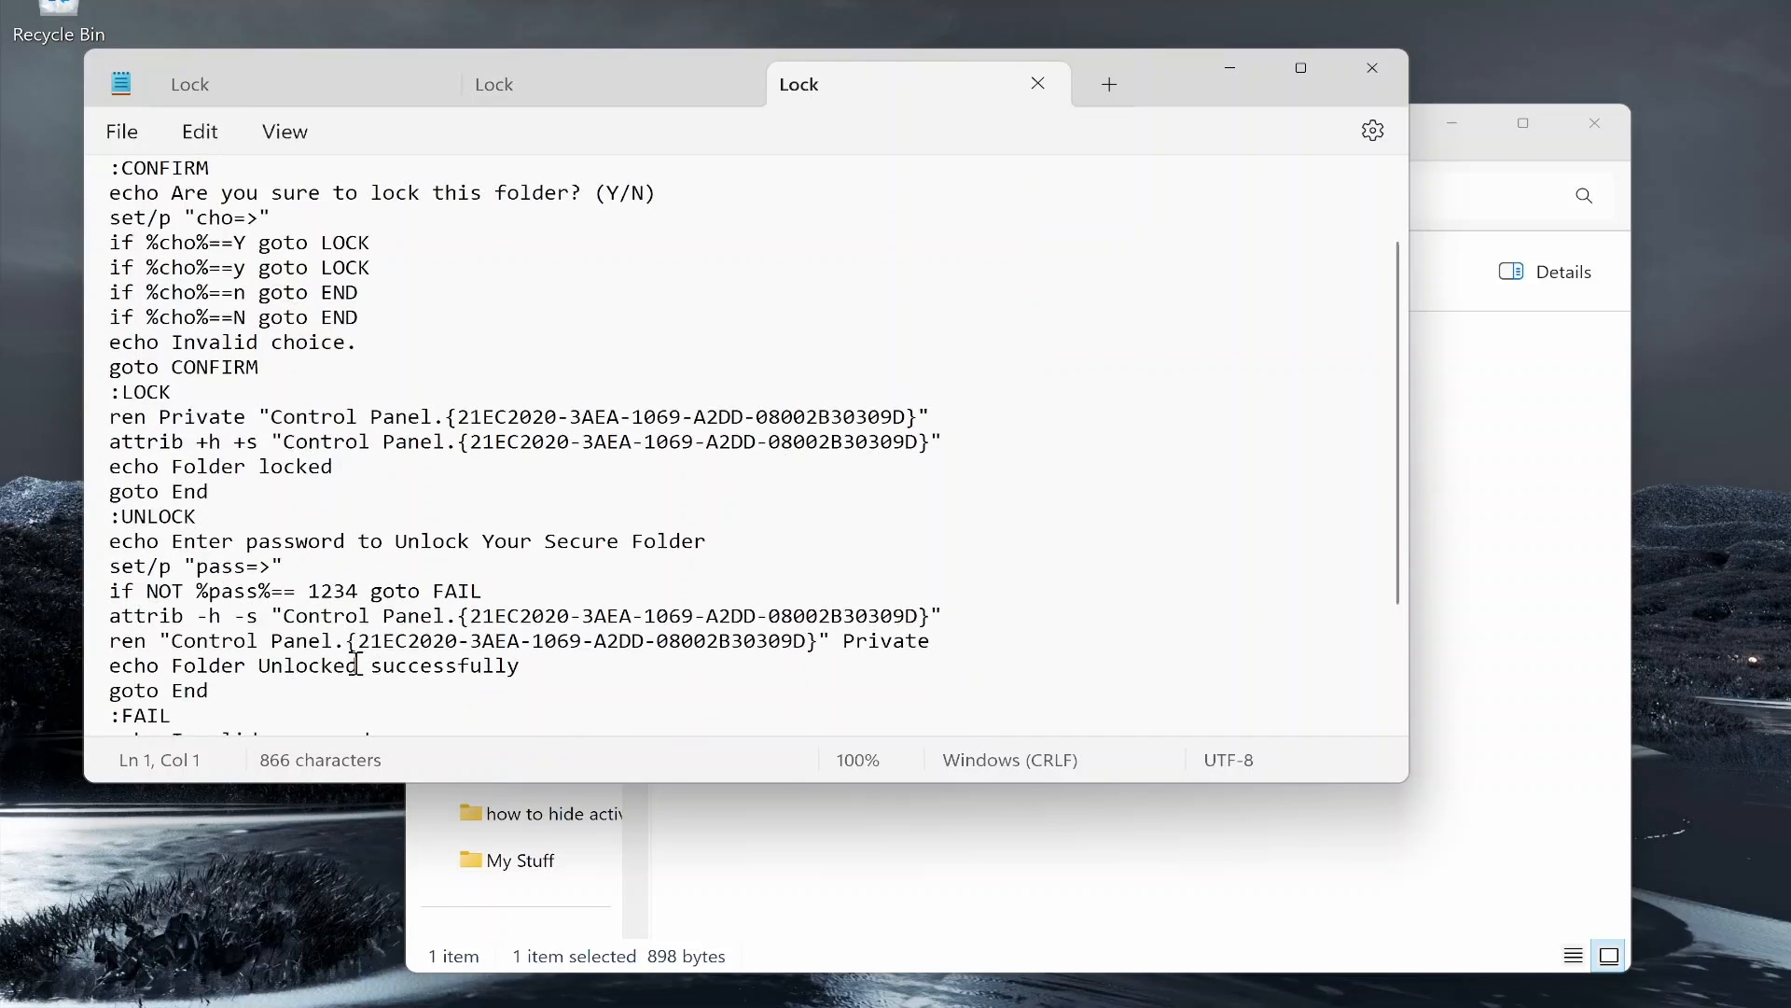
drag(357, 591, 320, 590)
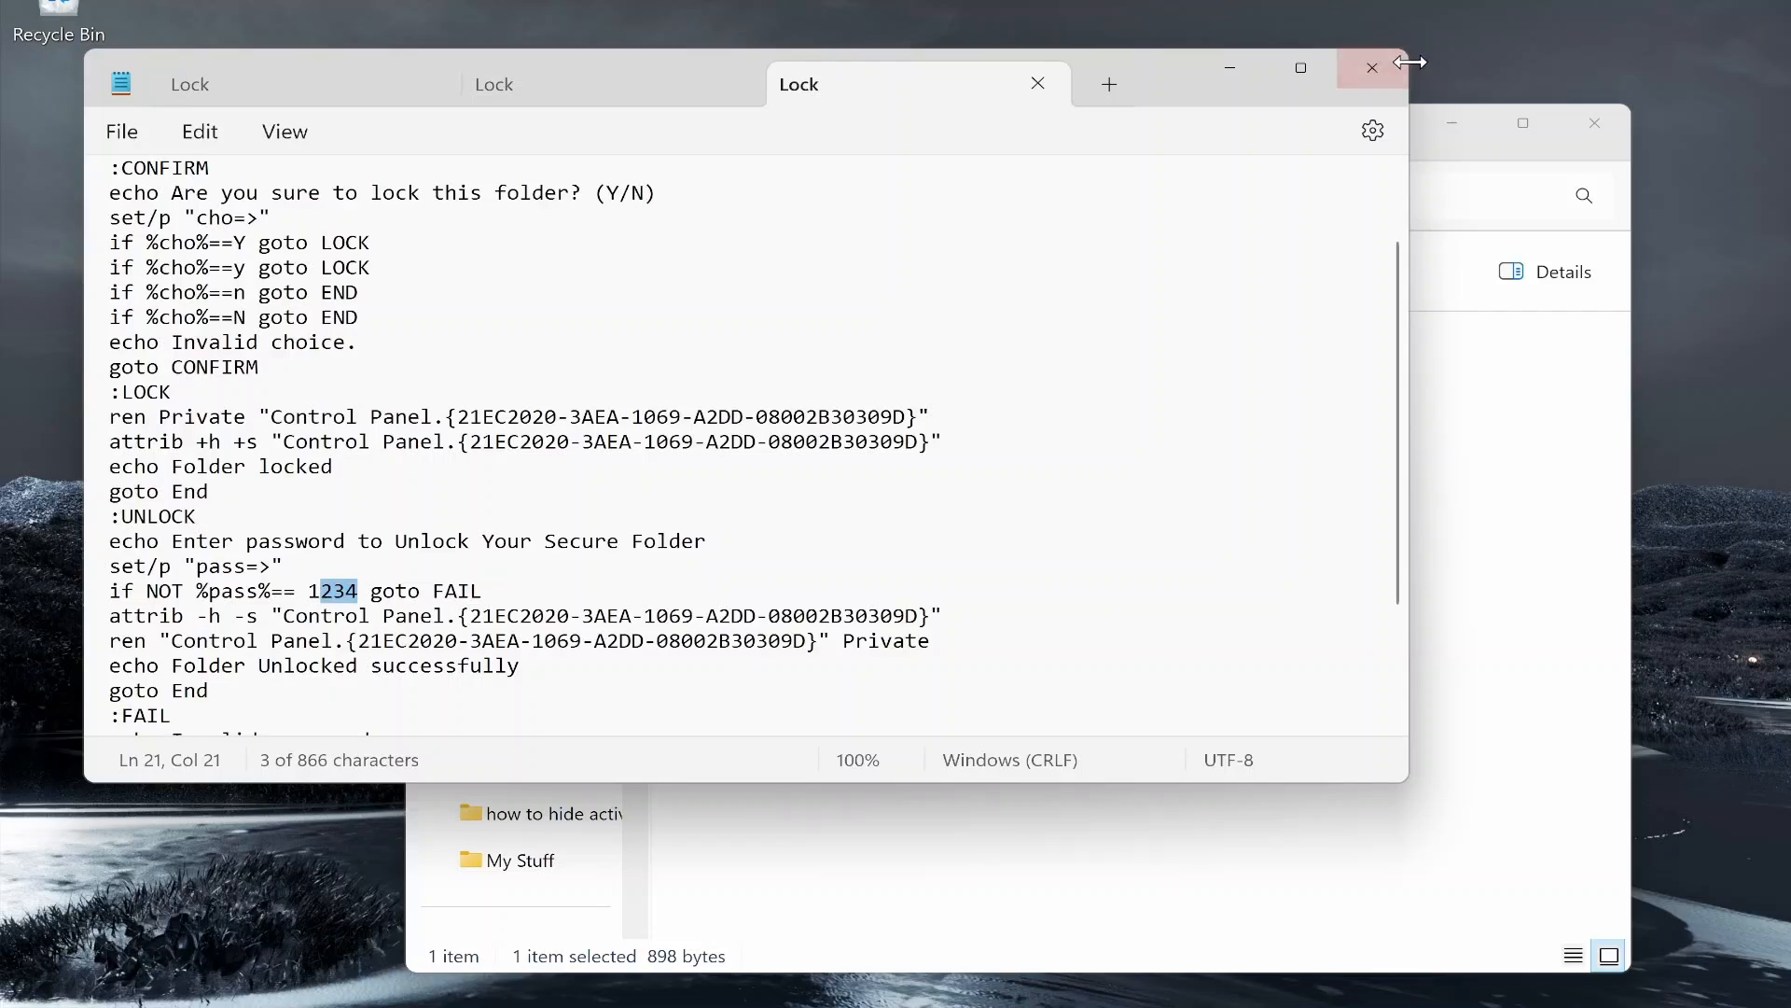
click(1369, 67)
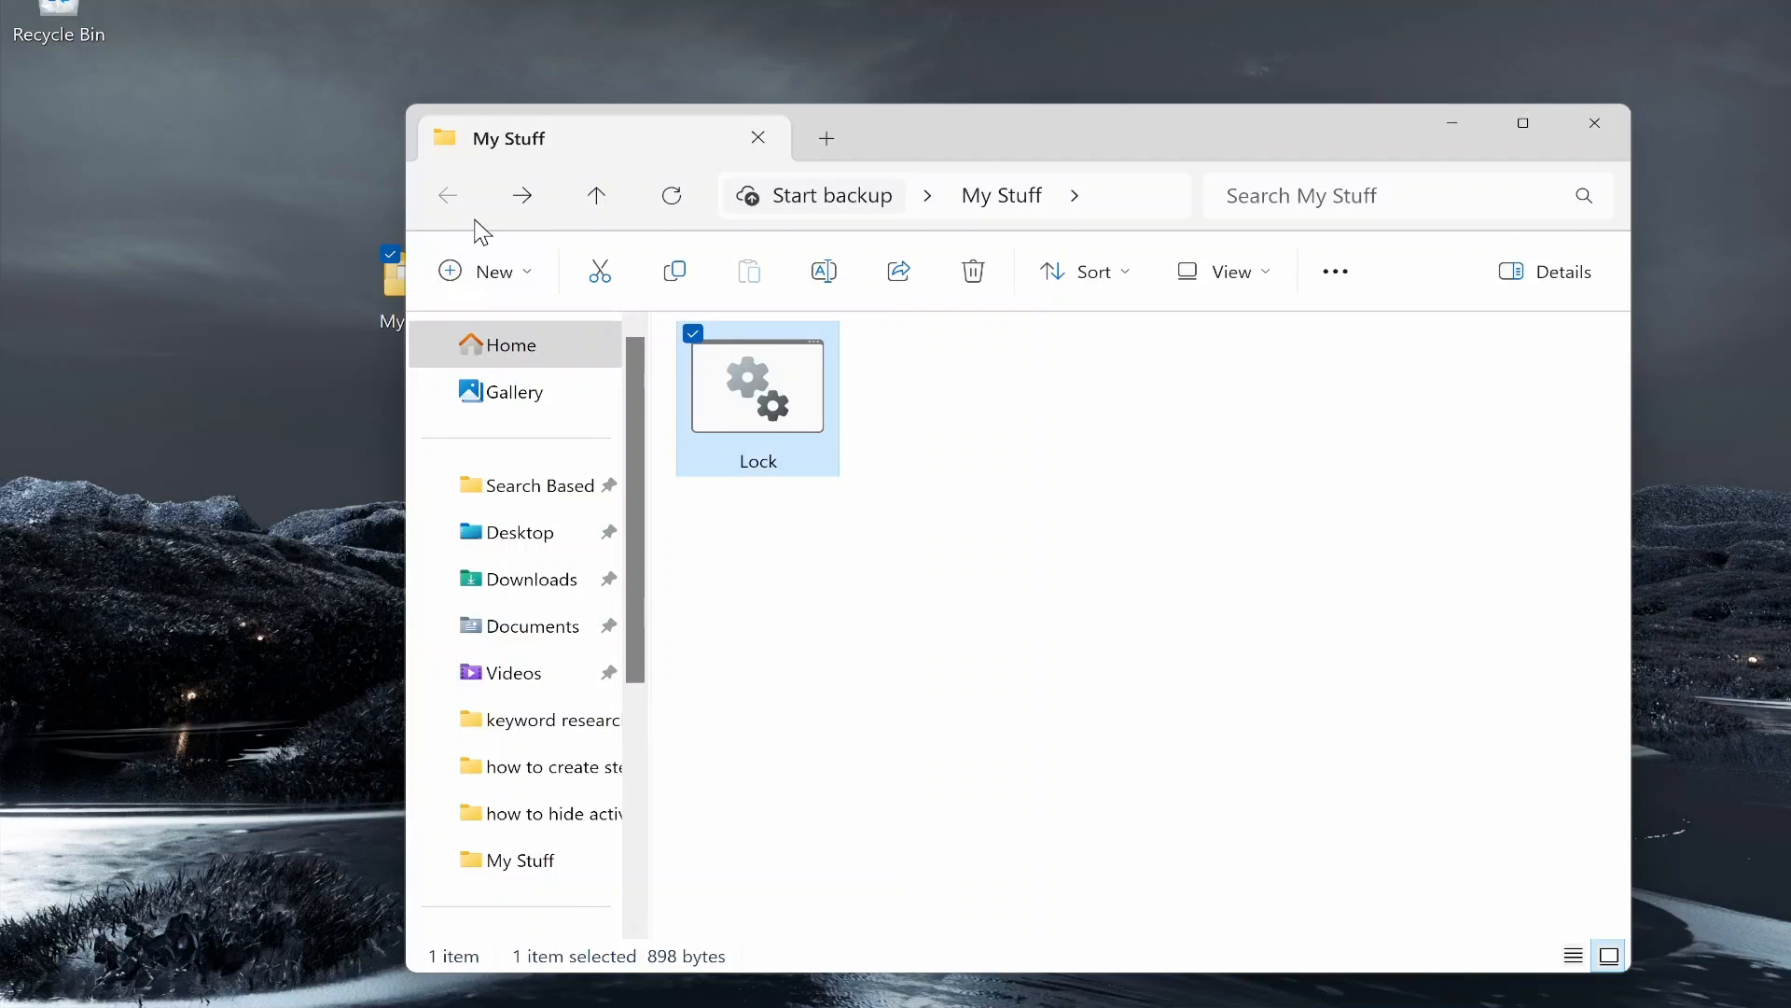